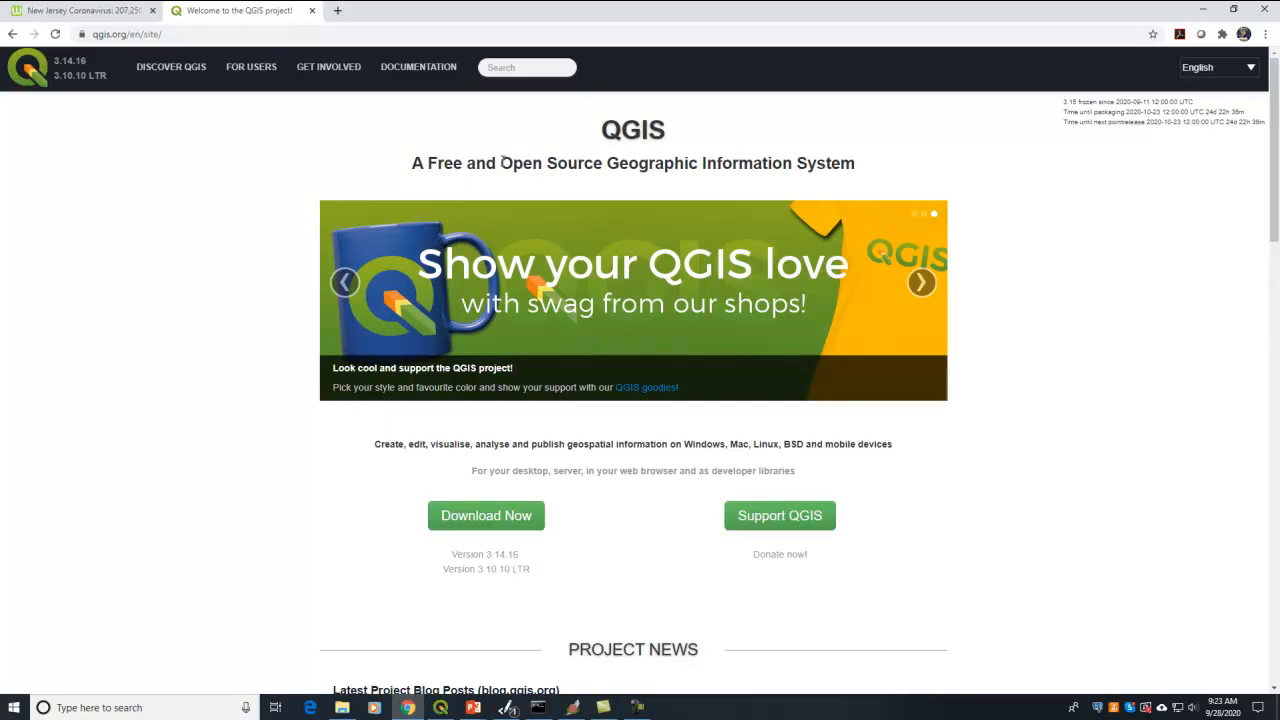
Switch from the QGIS website to QGIS, check the installed version in the About window, and close that window.
drag(608, 162, 857, 186)
click(858, 184)
key(alt+Tab)
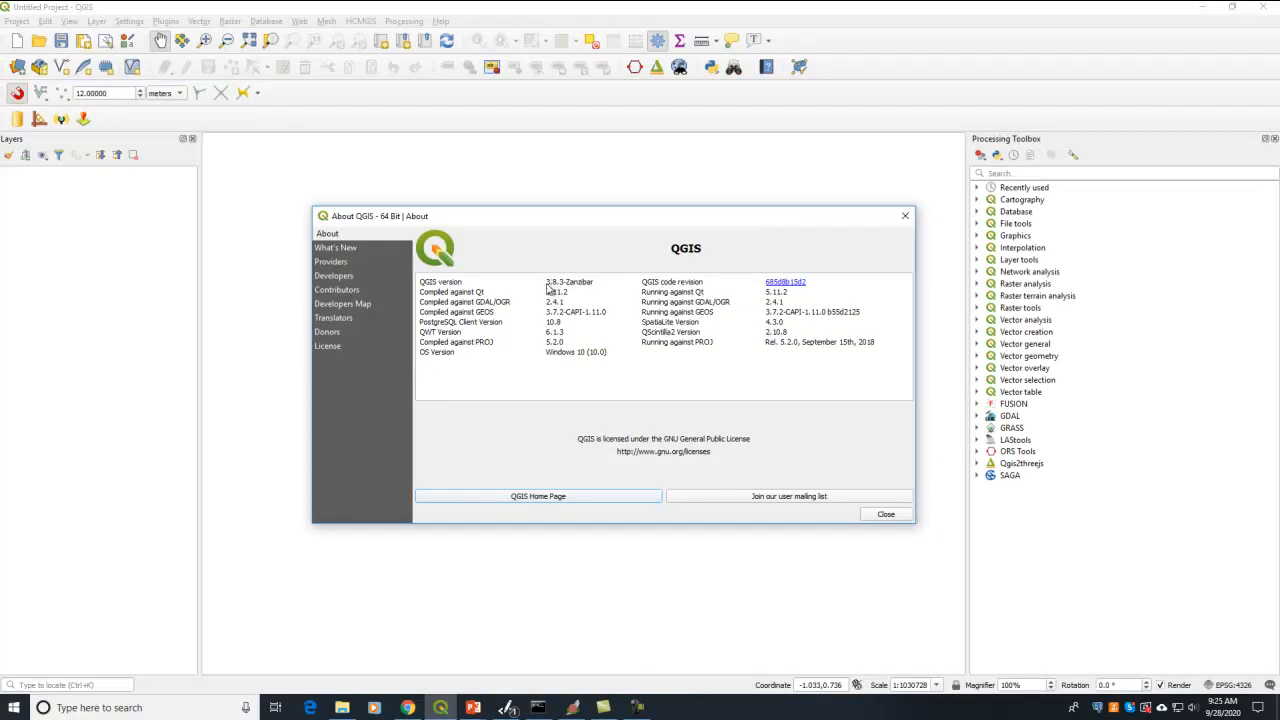
triple_click(578, 286)
click(578, 286)
click(905, 216)
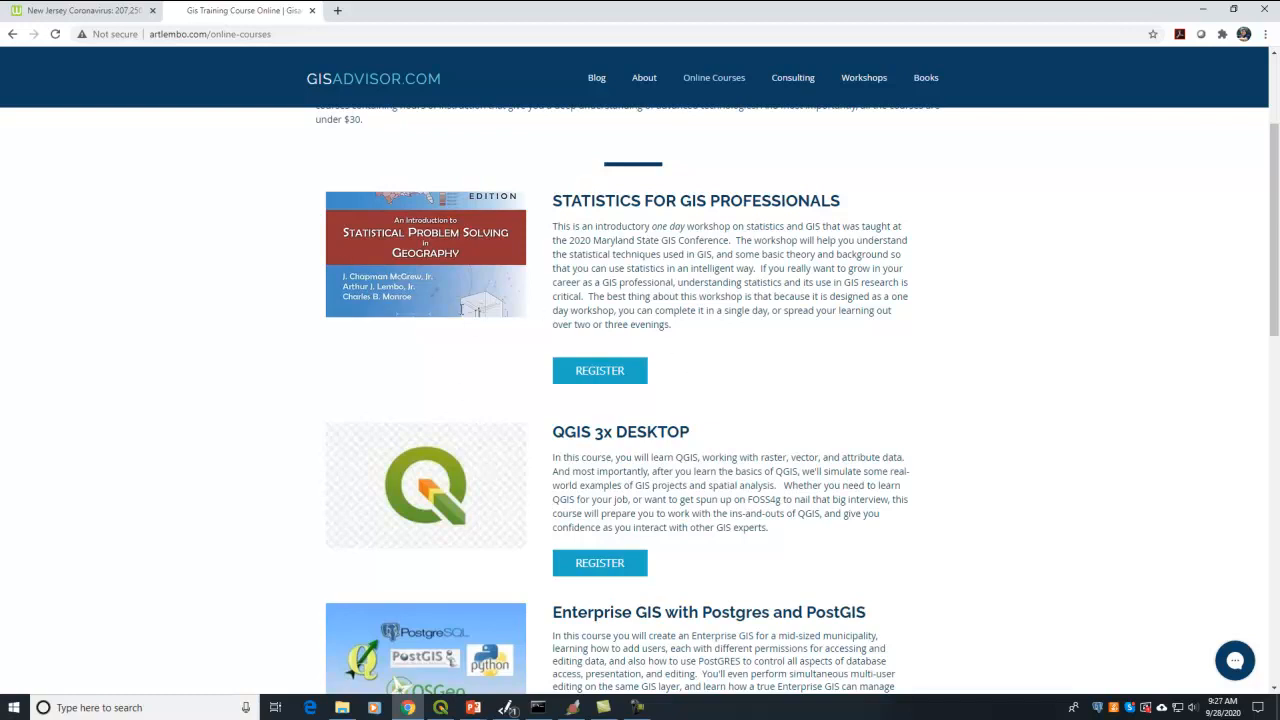
Return to QGIS and open the Data Source Manager on the SpatiaLite layer source.
key(alt+Tab)
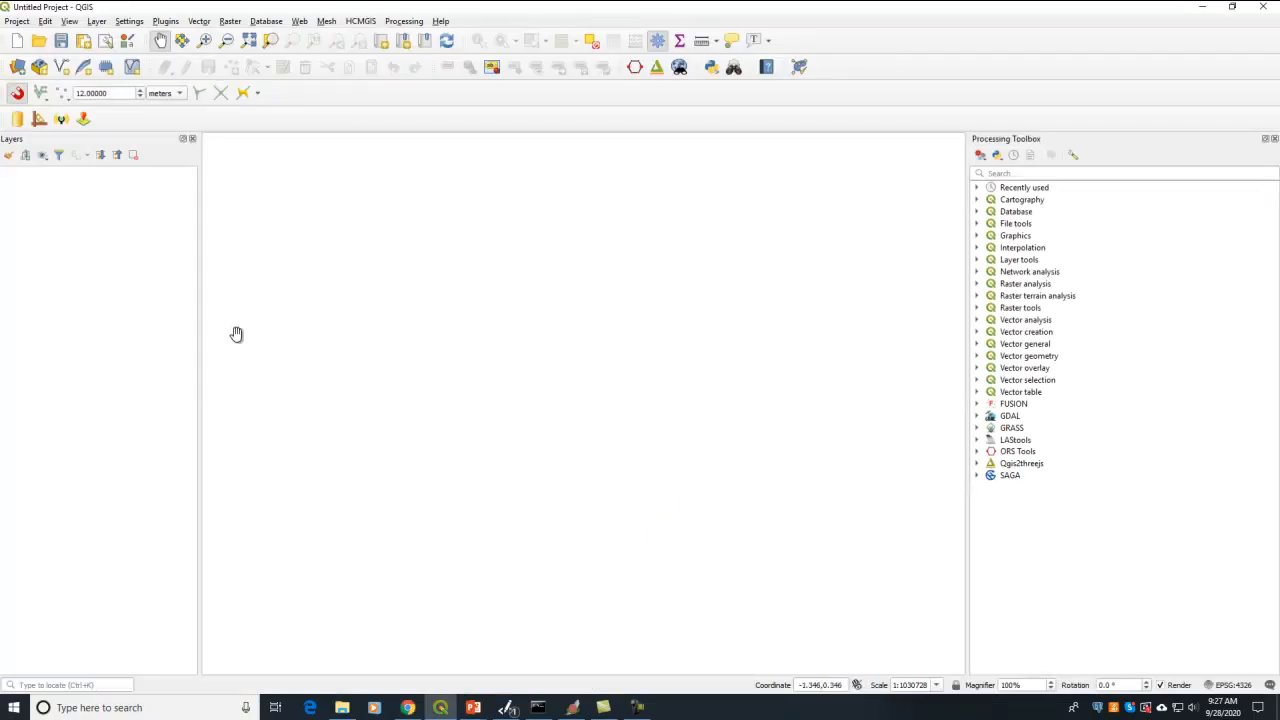
click(97, 22)
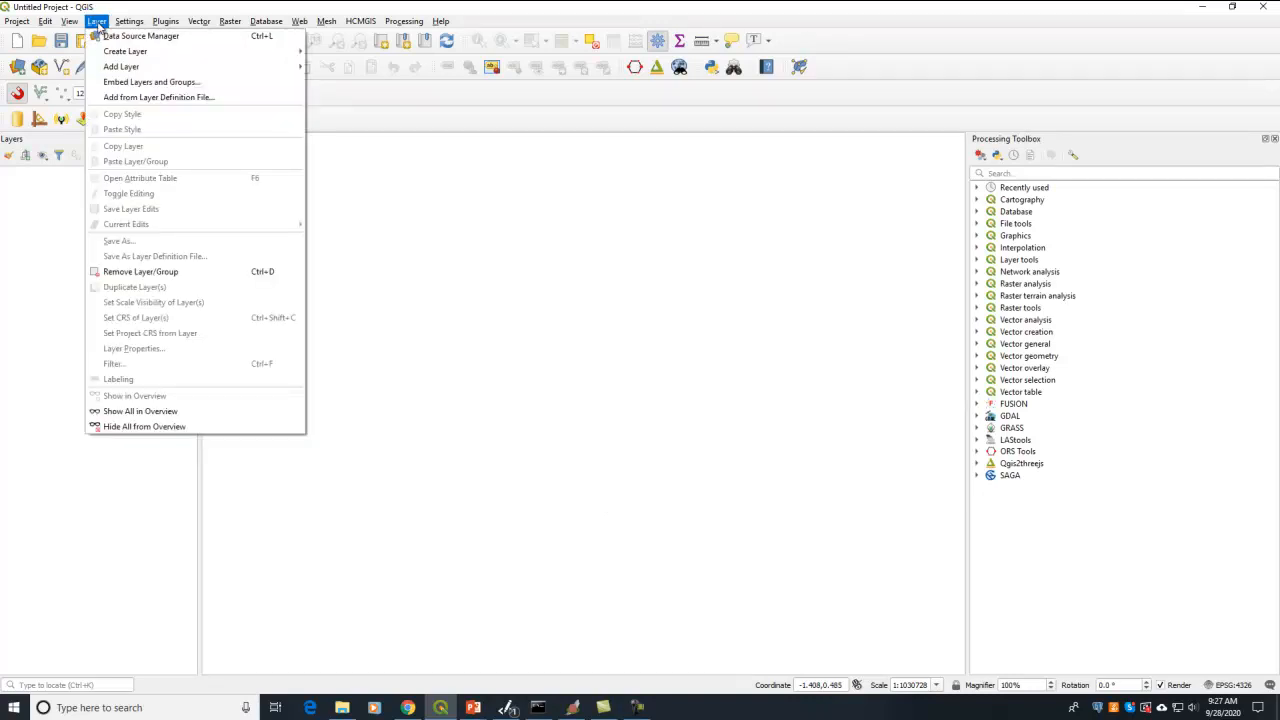
mouse_move(121, 67)
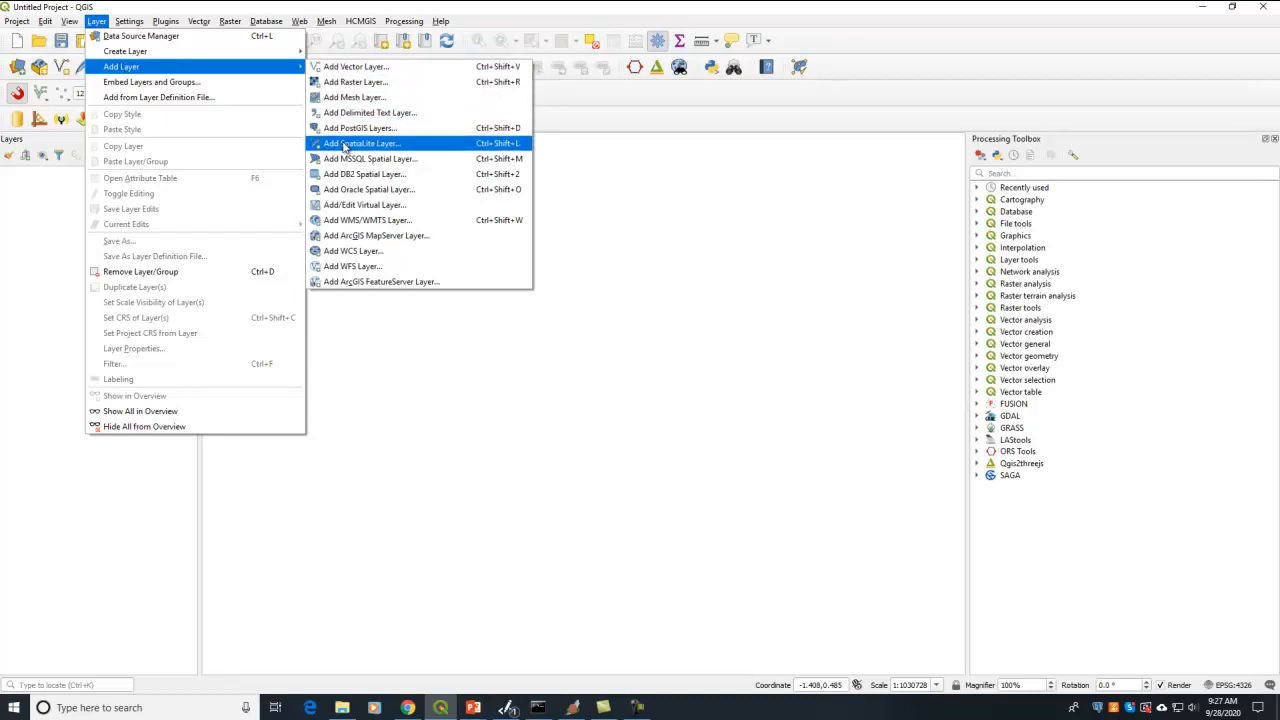
click(339, 5)
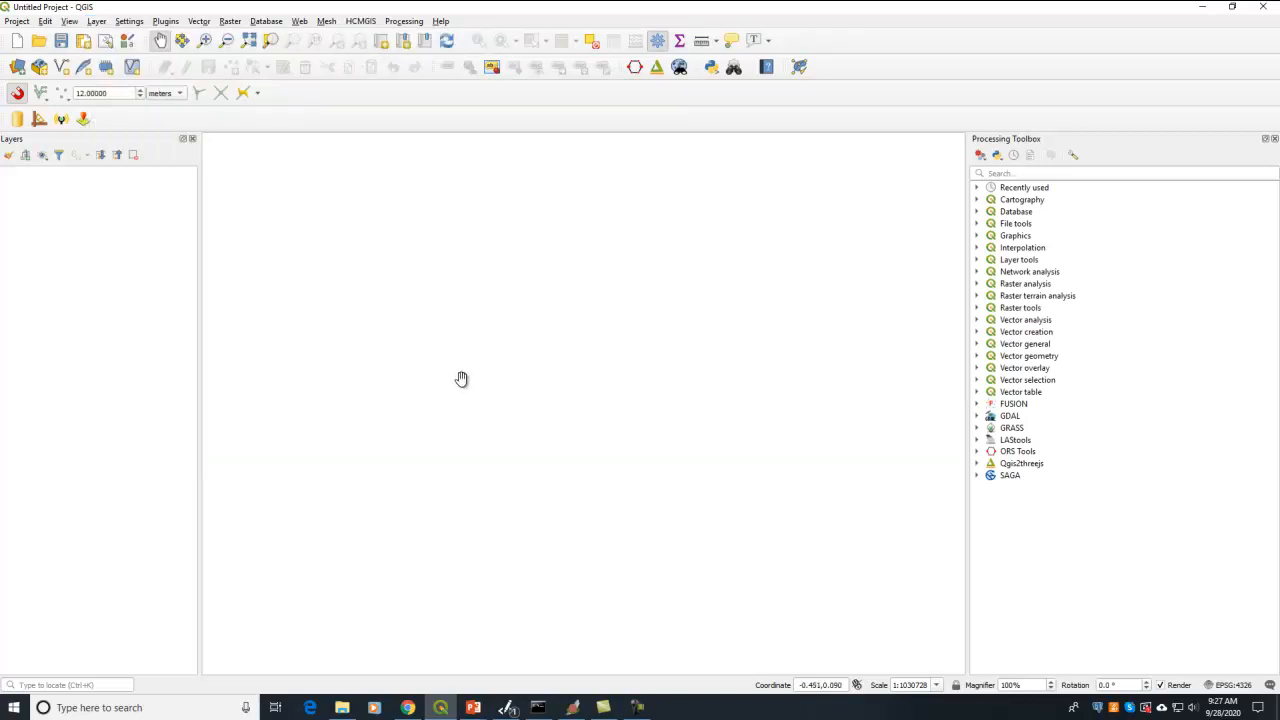
key(ctrl+shift+l)
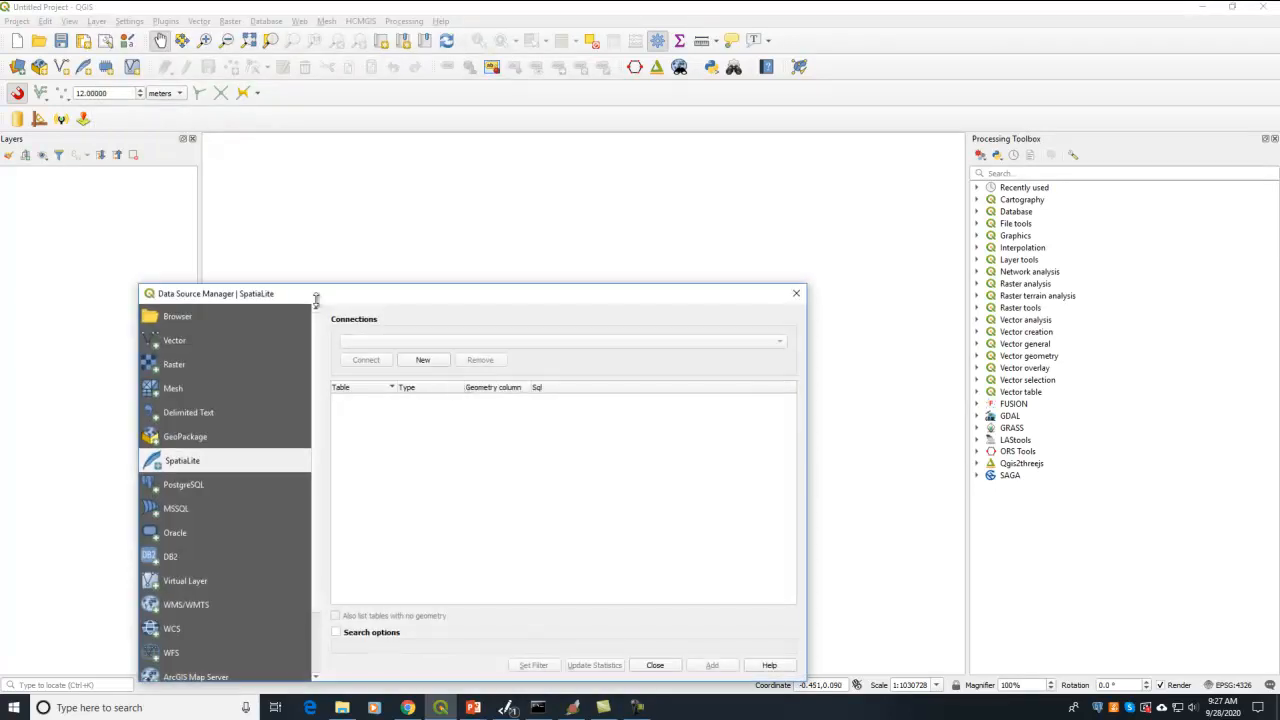
drag(310, 293, 315, 142)
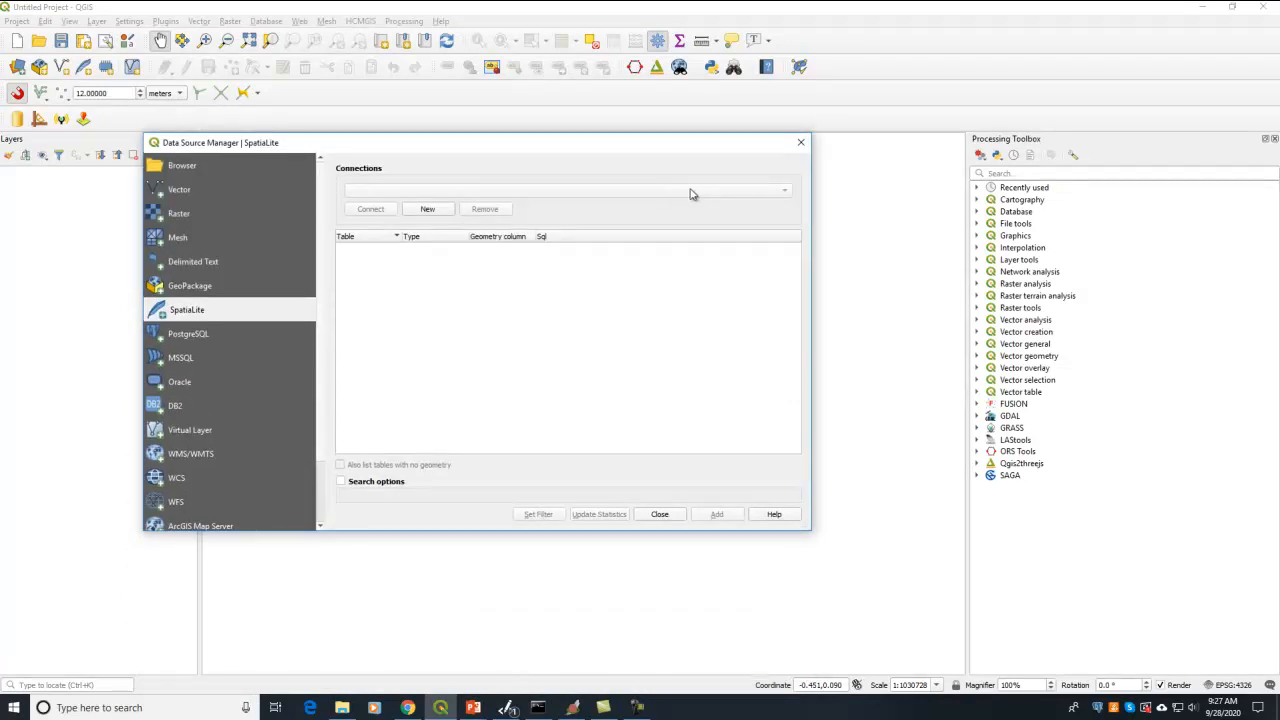
Create a new SpatiaLite connection to covidstate.sqlite in the covid folder and connect to it.
click(433, 211)
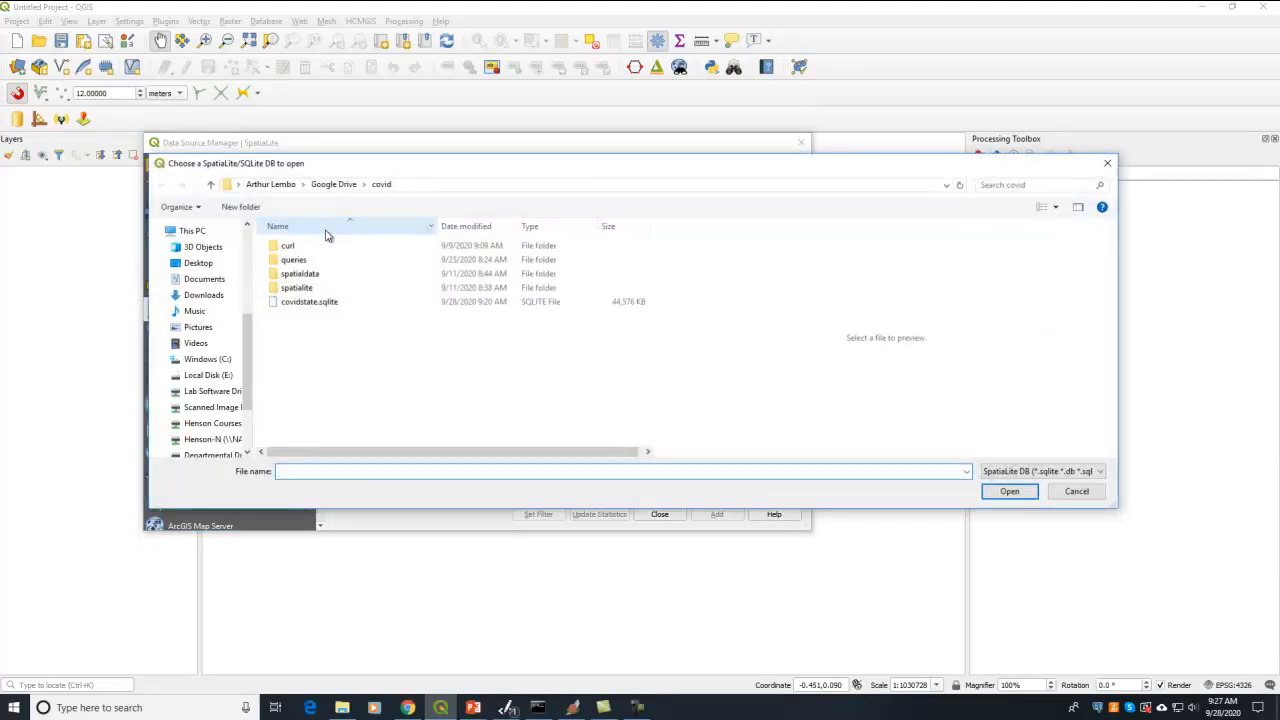
click(303, 302)
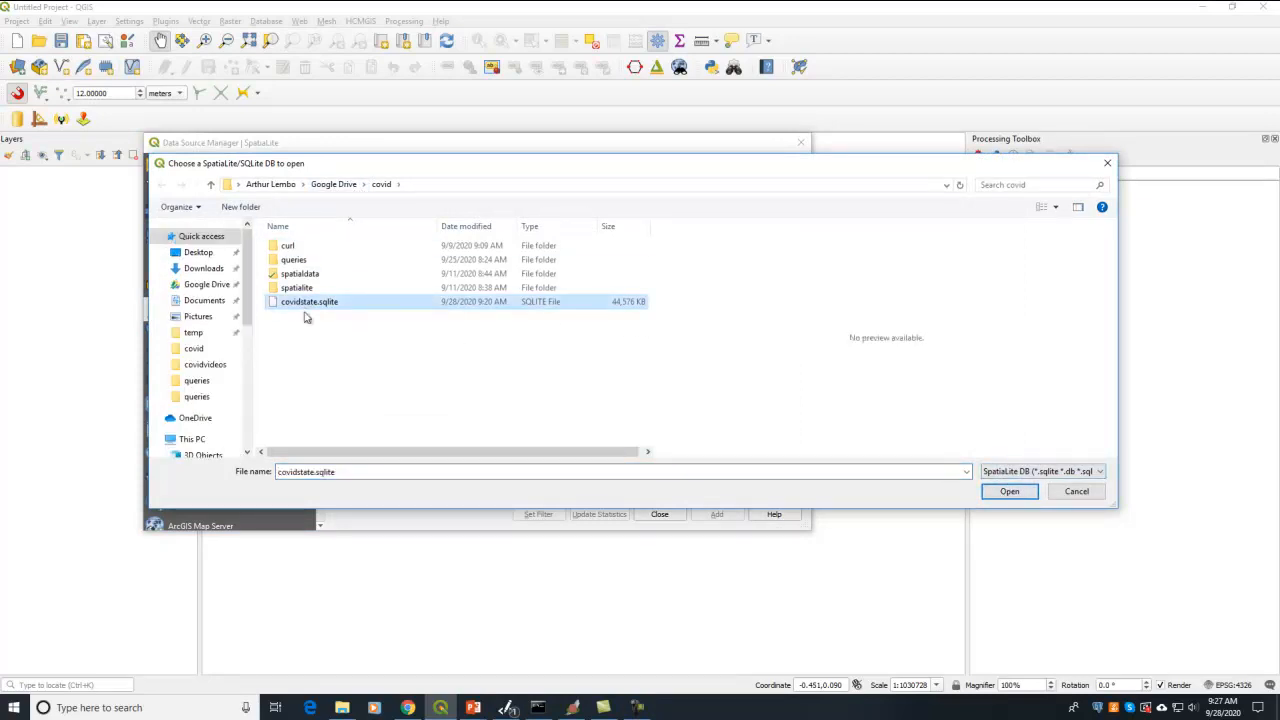
click(1004, 493)
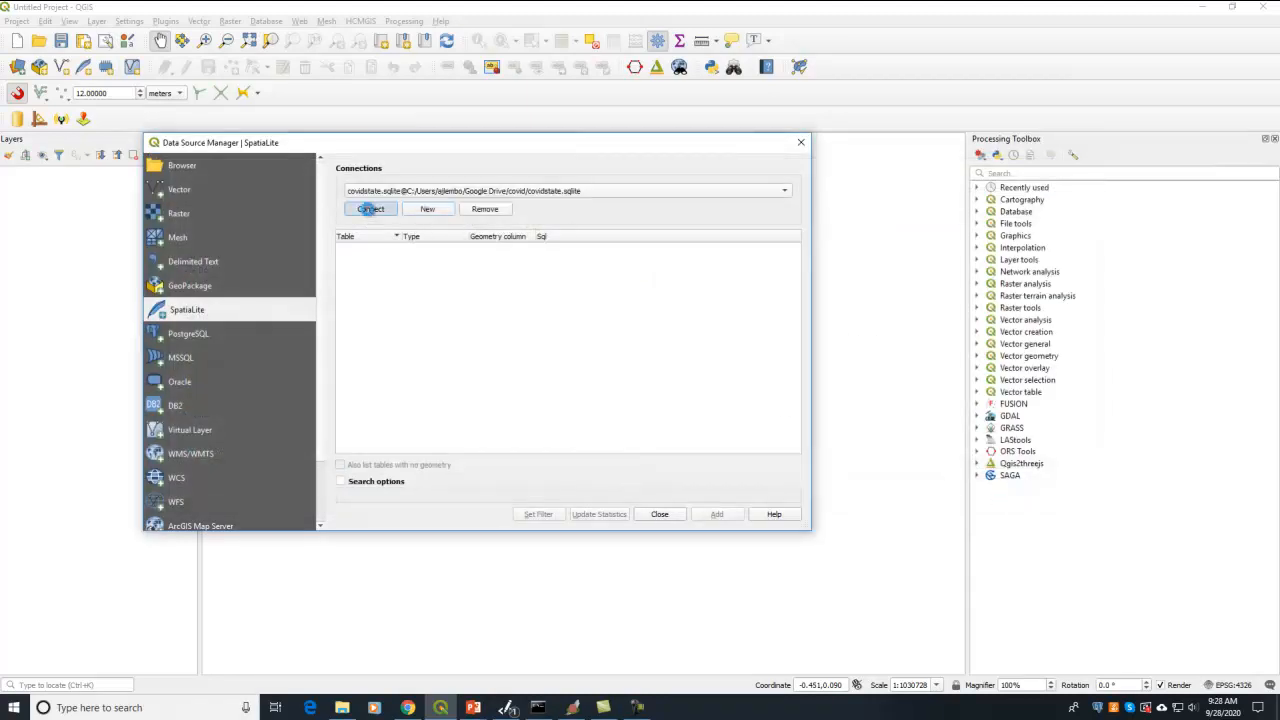
click(370, 212)
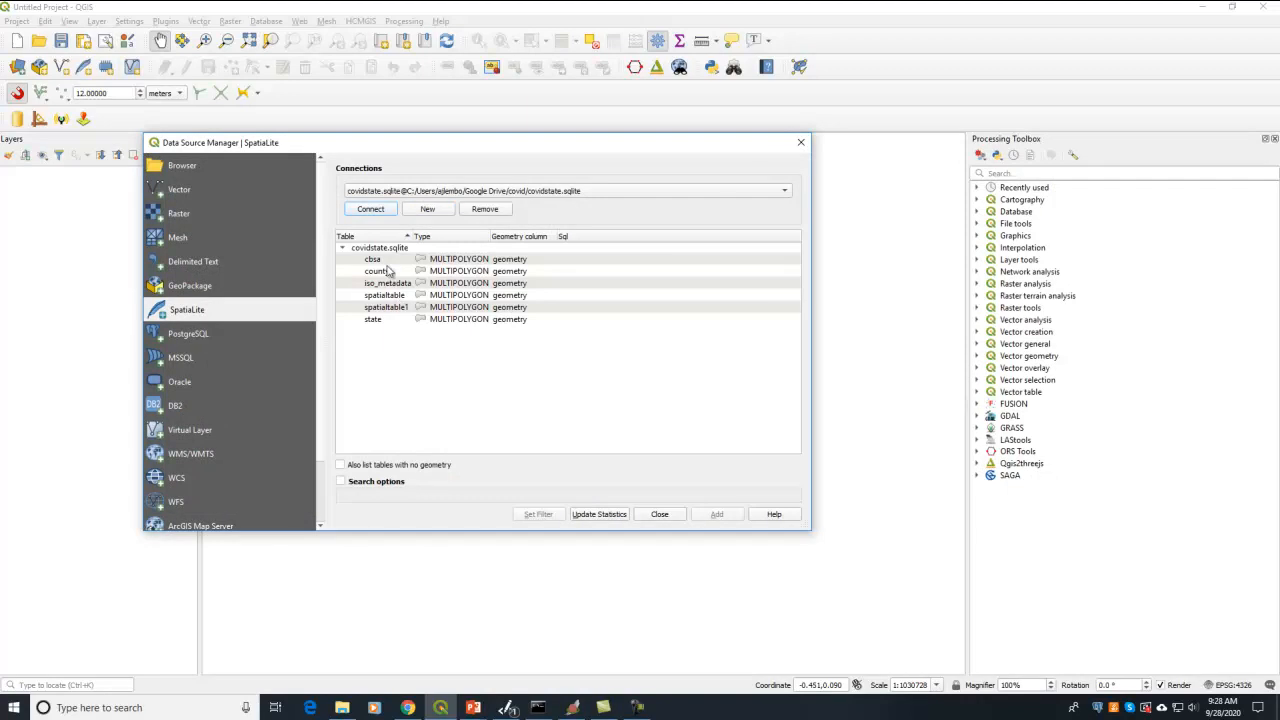
Add the county and state tables from covidstate.sqlite as map layers and close the Data Source Manager.
drag(400, 146, 555, 148)
click(540, 296)
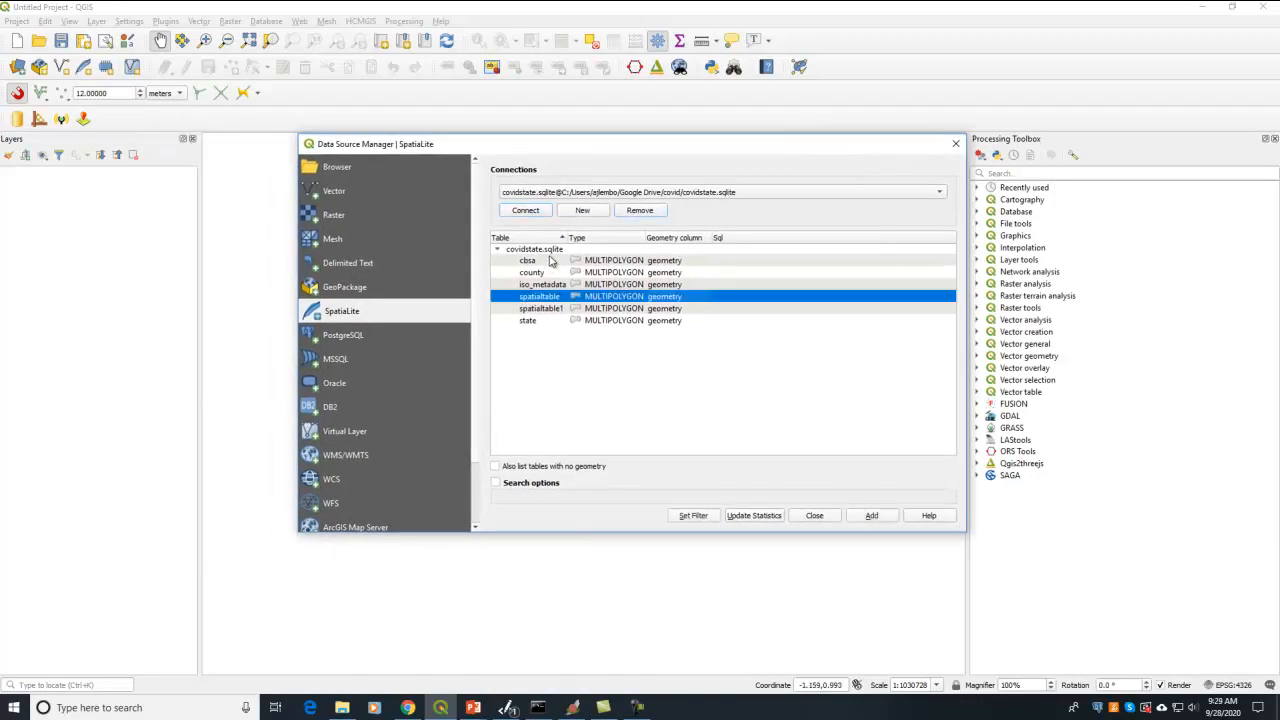
click(542, 273)
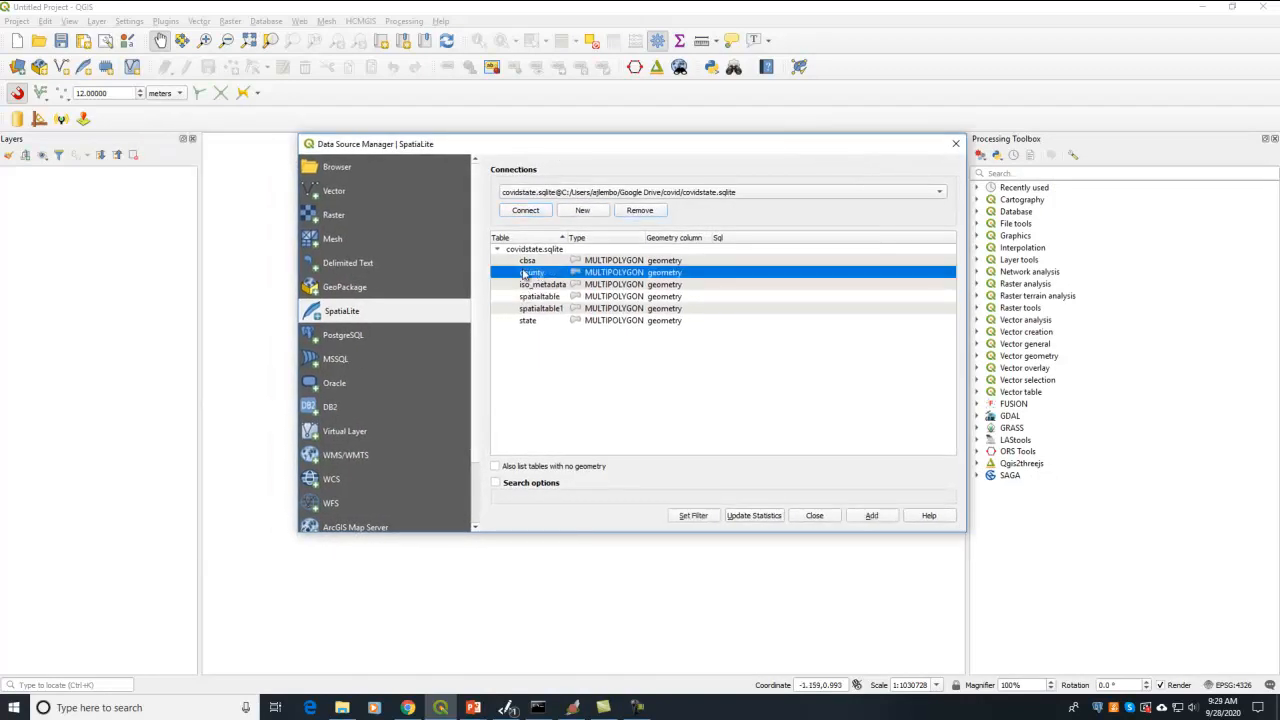
ctrl+click(533, 323)
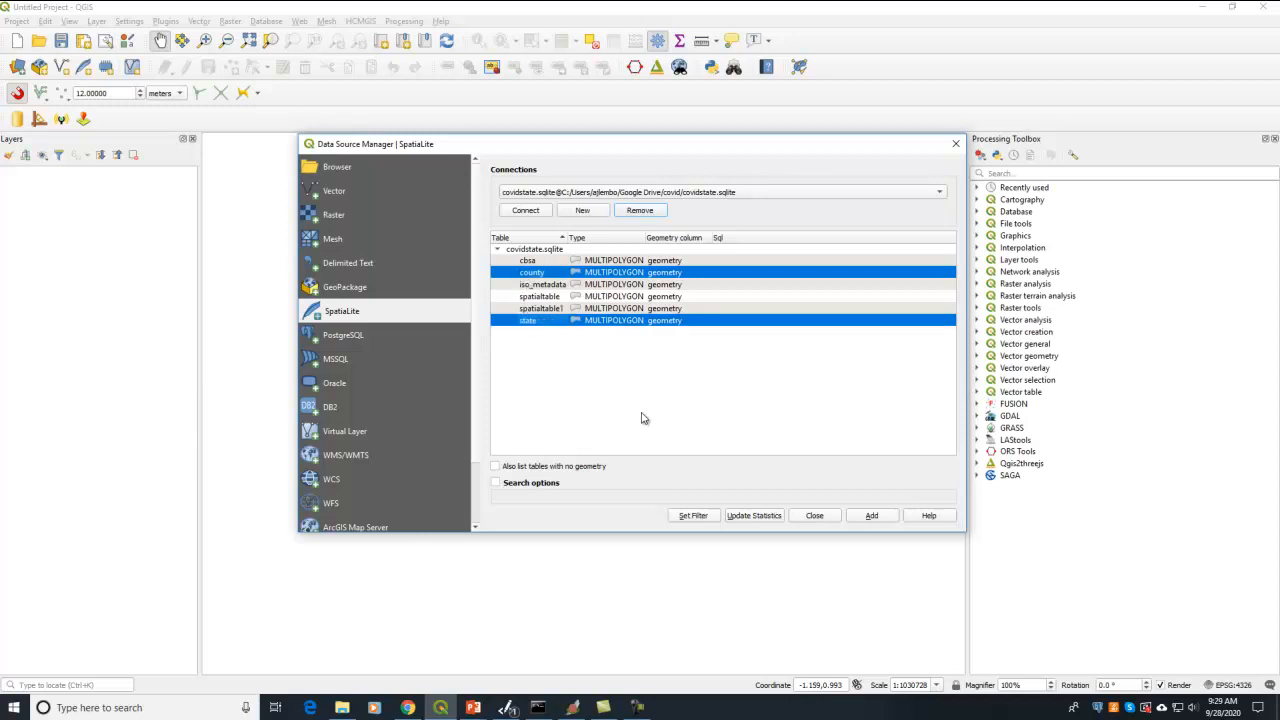
click(870, 517)
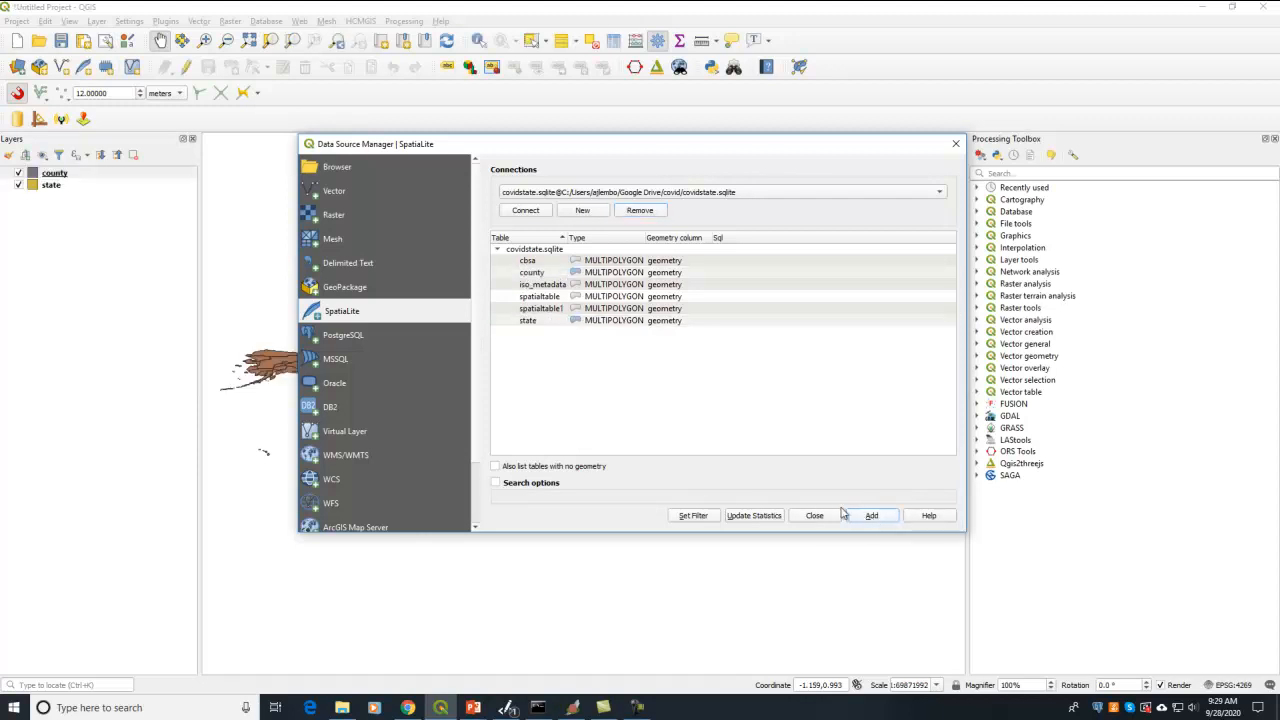
click(955, 143)
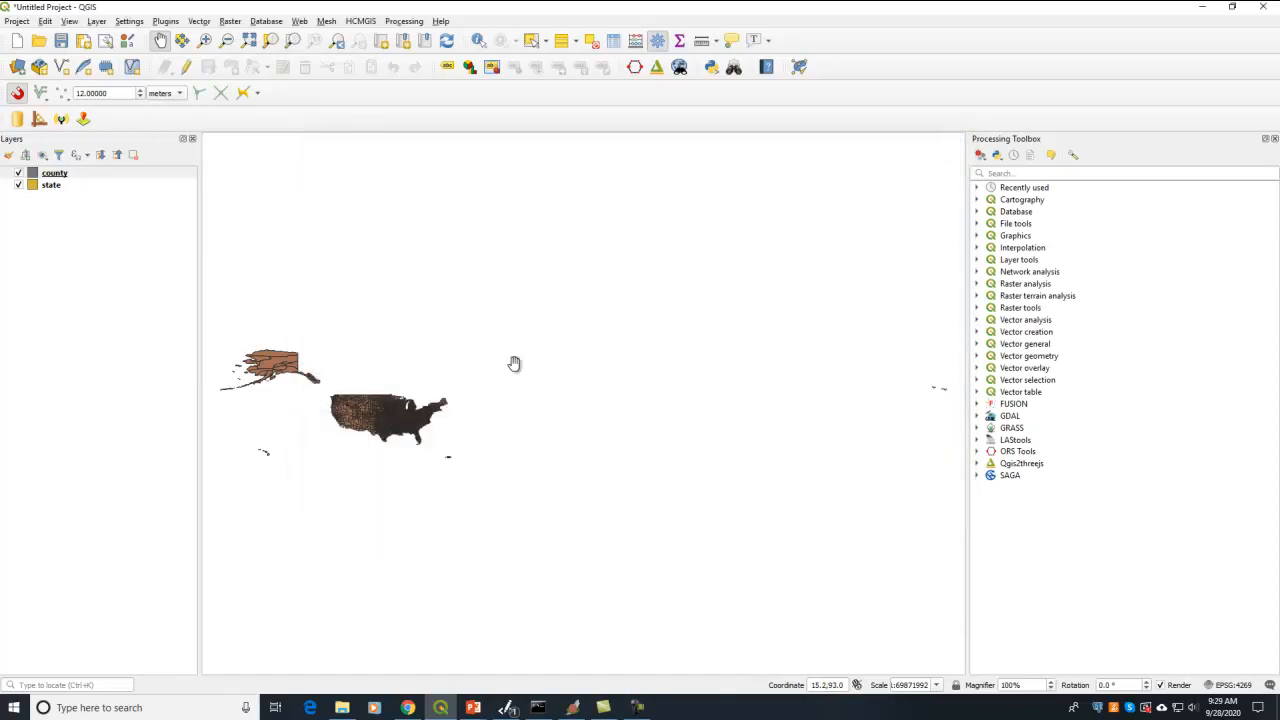
Examine the county and state layers over the contiguous United States by switching their visibility off and on, leaving both displayed.
click(205, 40)
drag(324, 368, 453, 456)
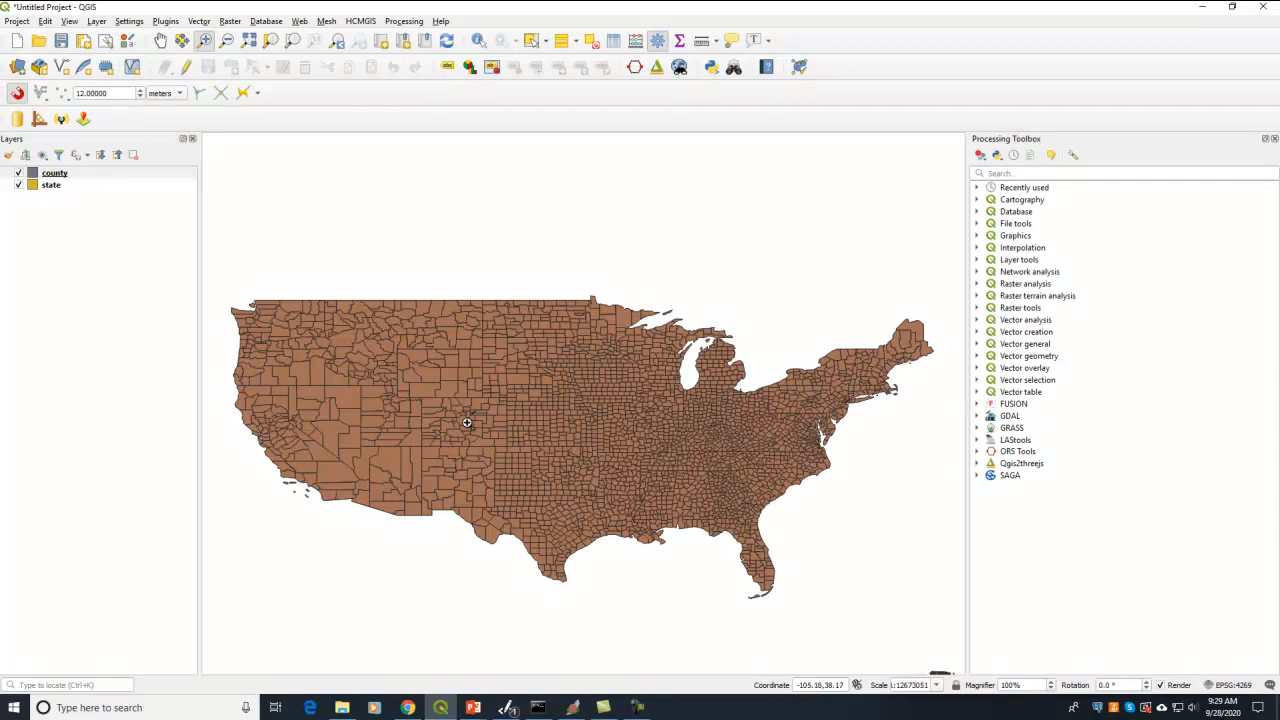
click(18, 174)
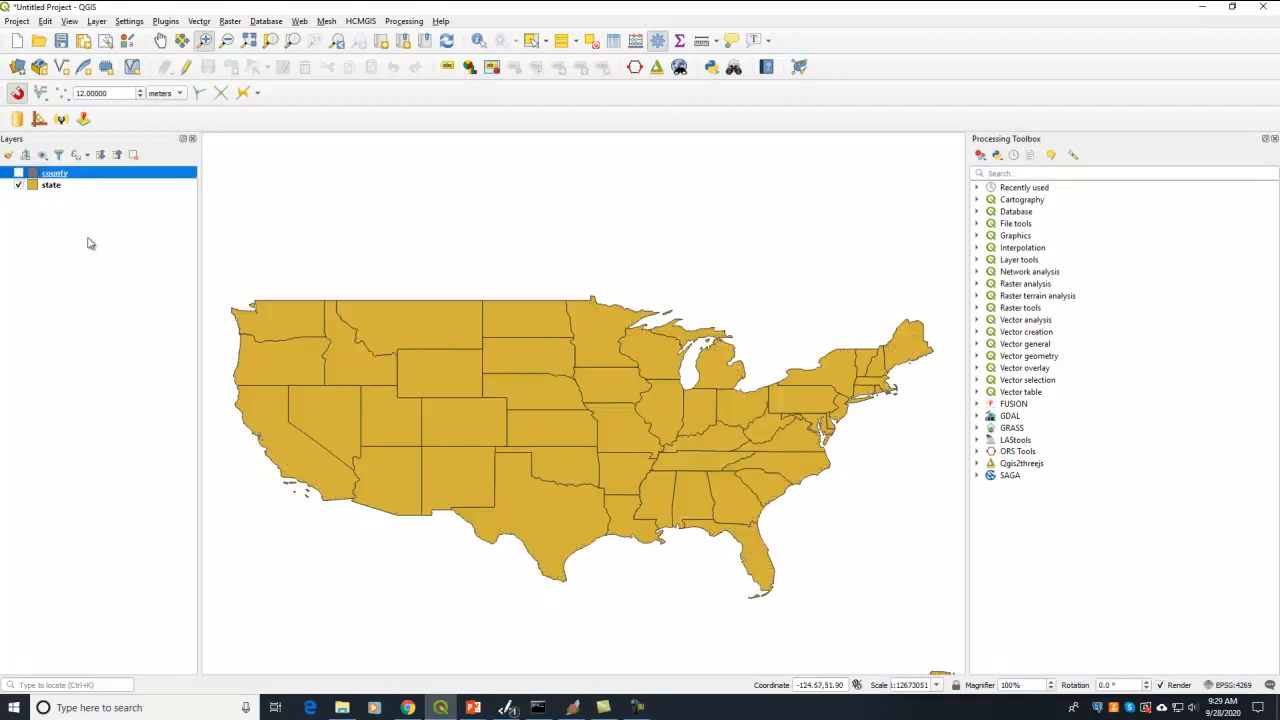
click(18, 174)
click(18, 174)
click(18, 185)
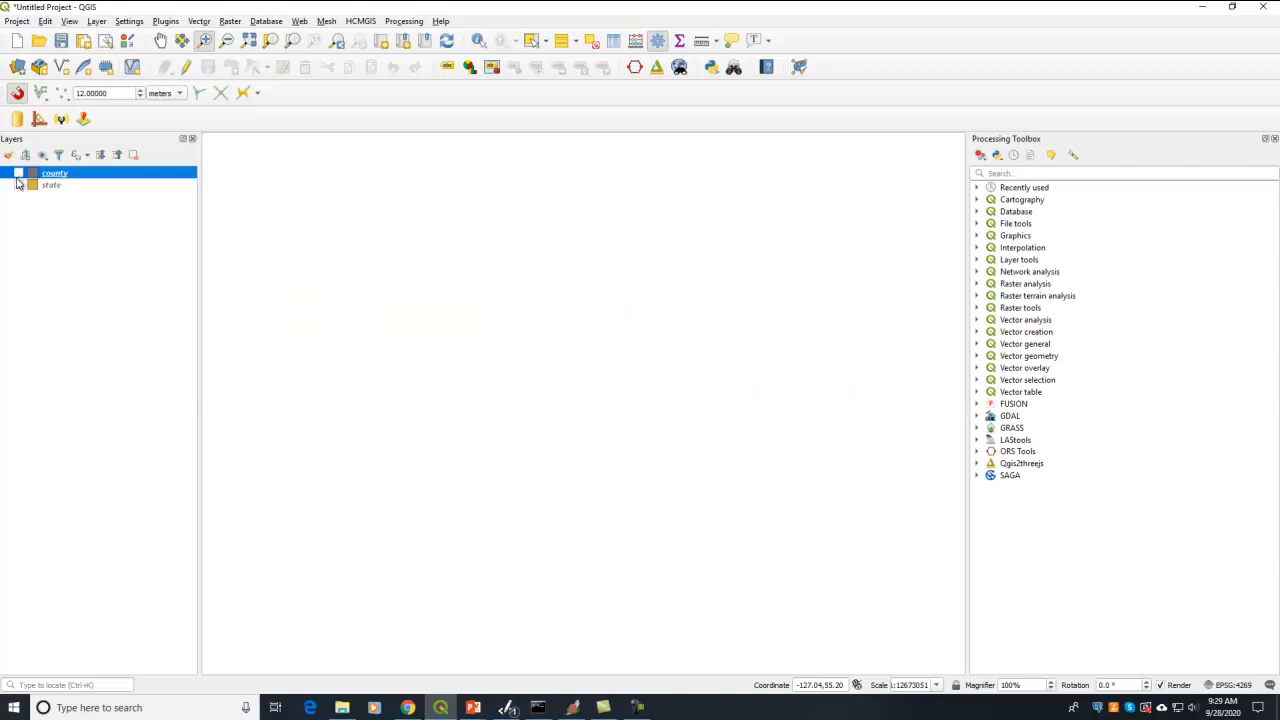
click(18, 174)
click(18, 185)
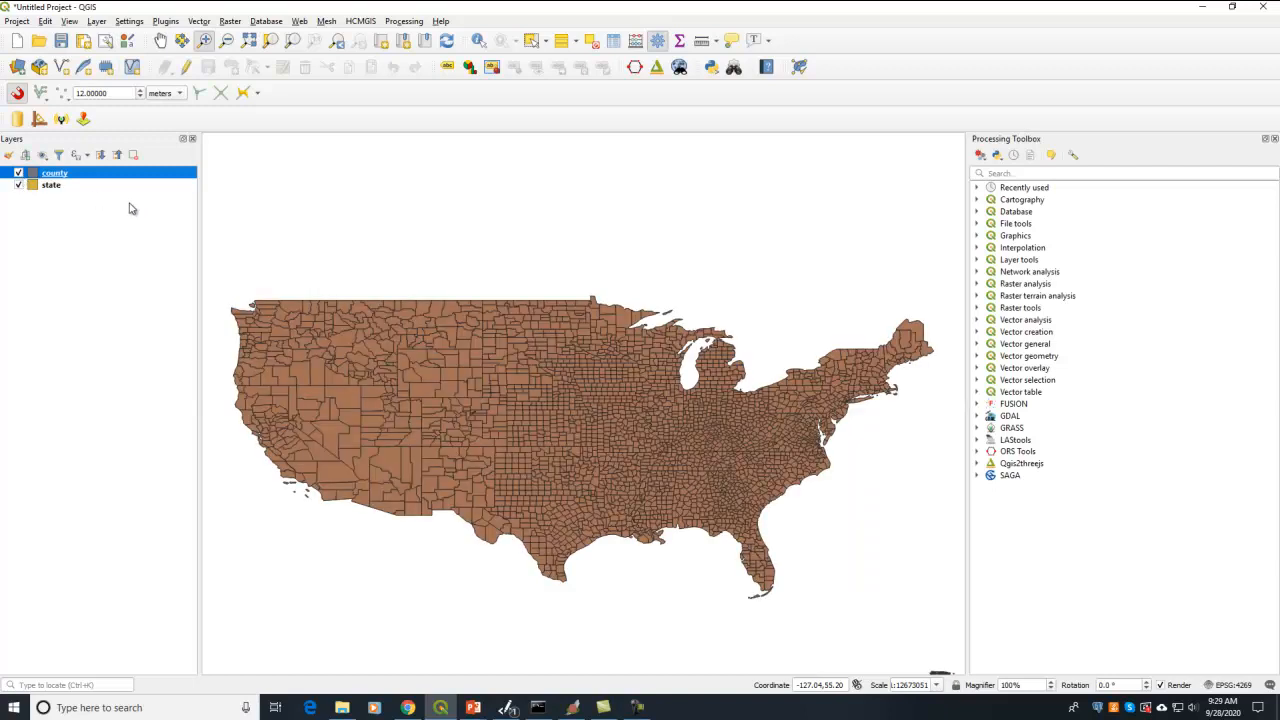
Inspect the county boundaries in the northeastern United States, finishing with the whole contiguous country in view.
click(206, 41)
drag(746, 342, 903, 466)
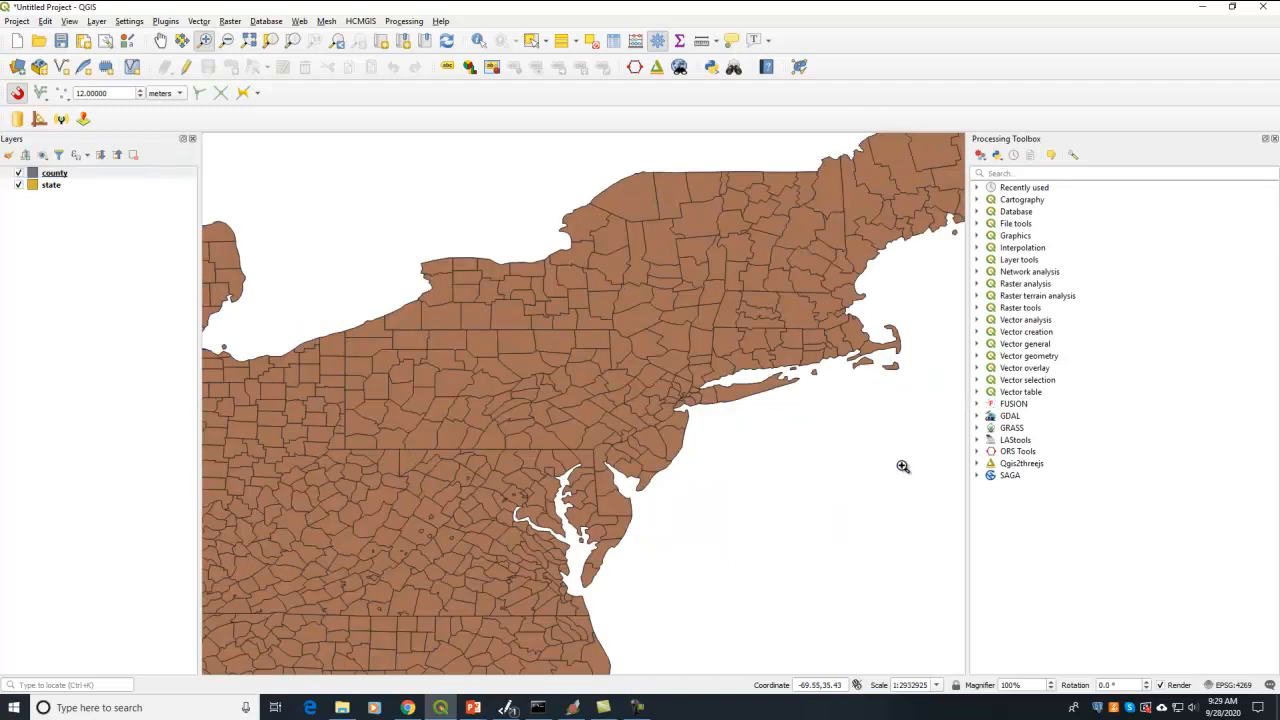
scroll(700, 423, up, 1)
scroll(516, 378, down, 1)
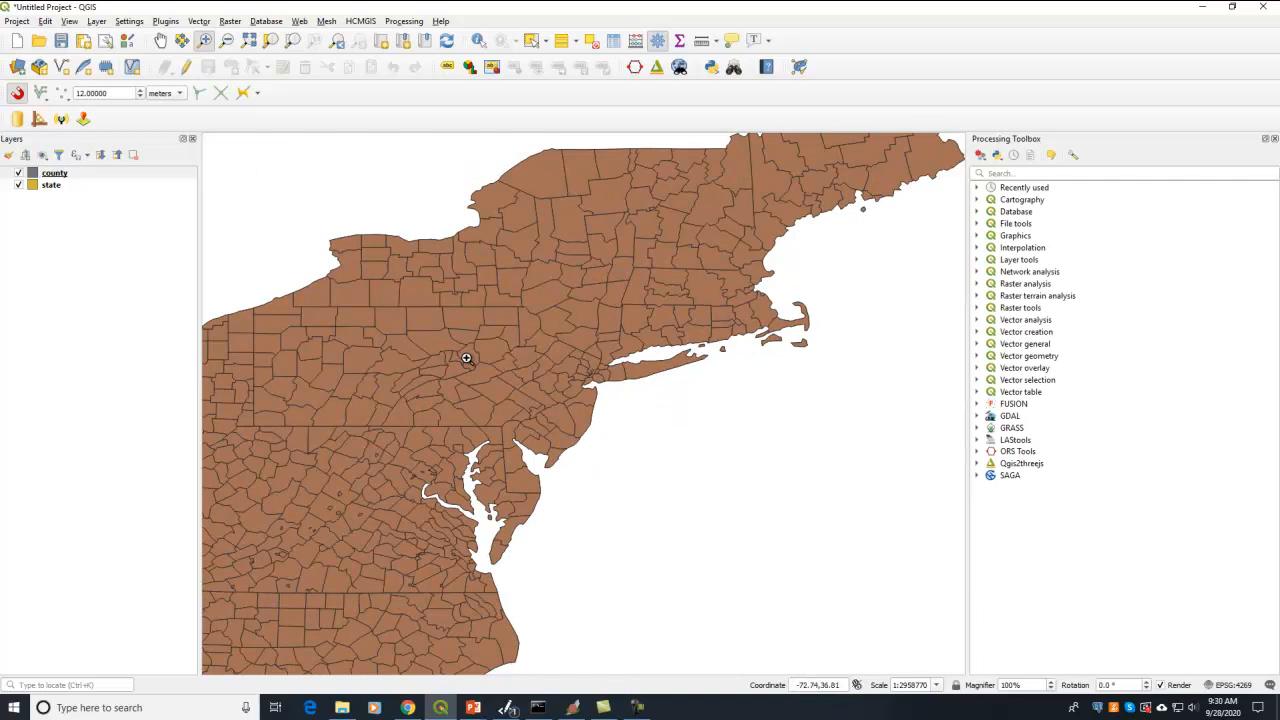
scroll(343, 232, down, 2)
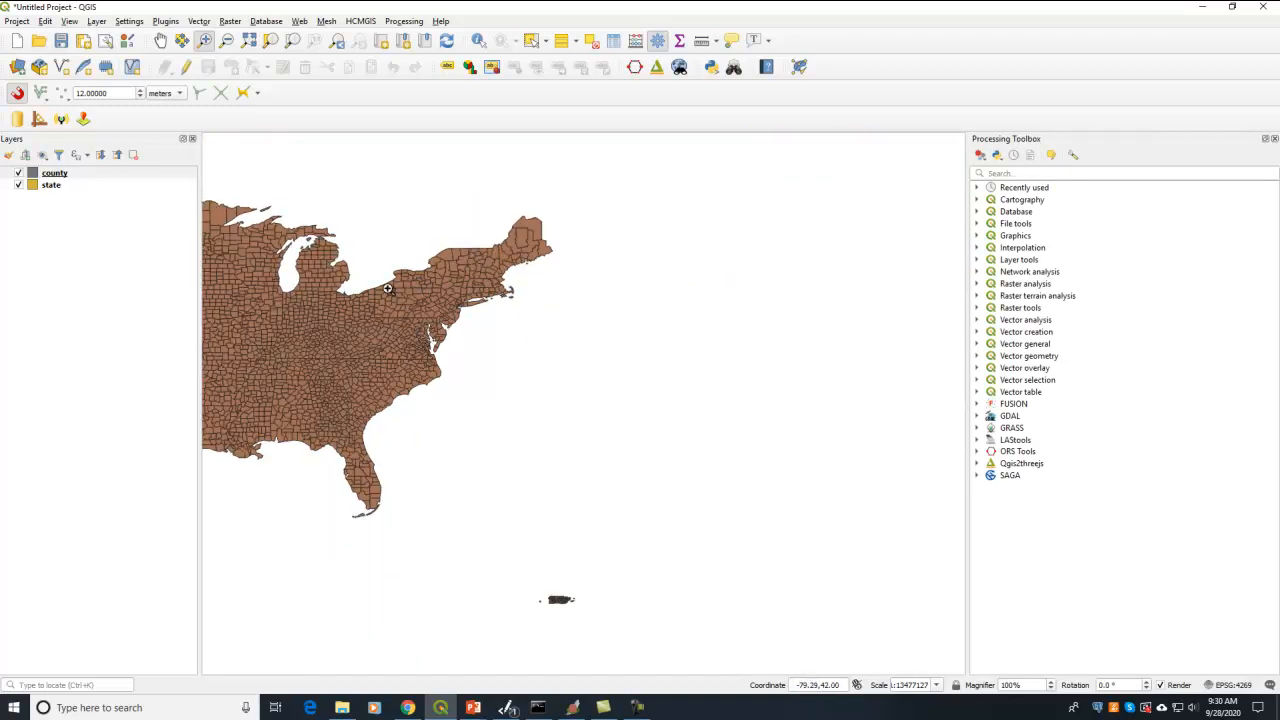
click(160, 41)
drag(394, 298, 748, 370)
drag(563, 345, 632, 344)
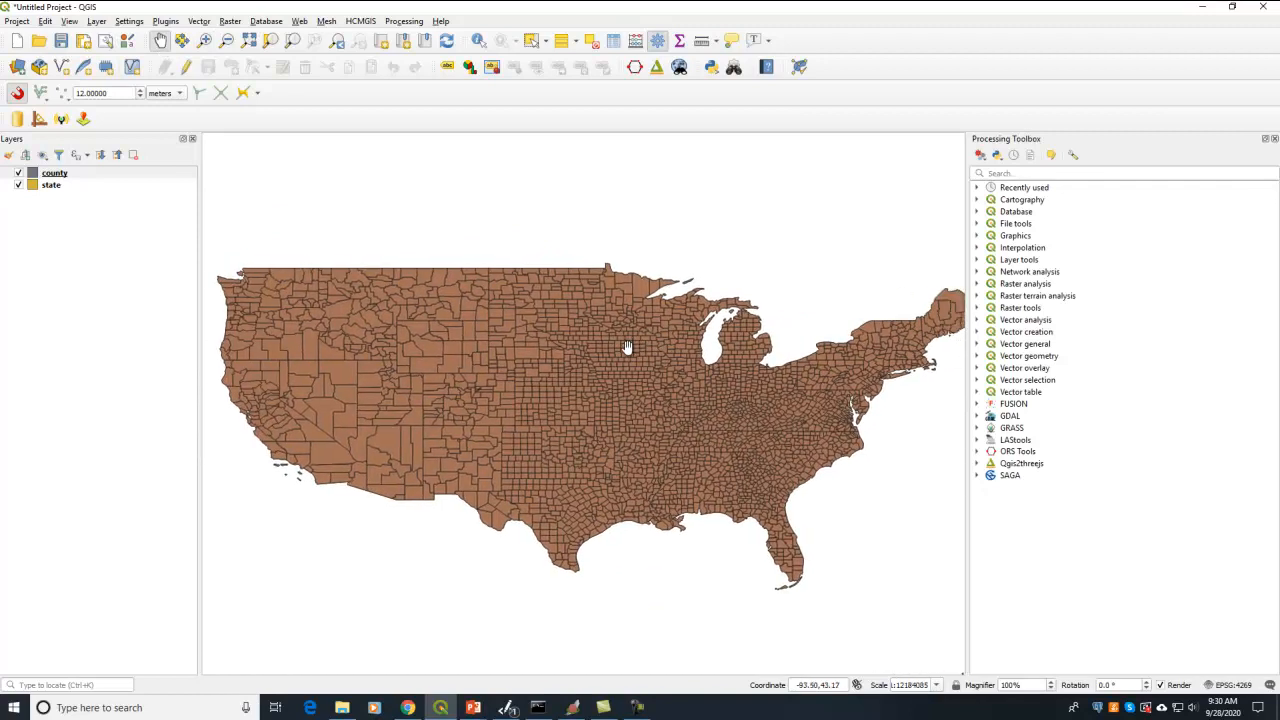
Set the project coordinate reference system to USA_Contiguous_Lambert_Conformal_Conic (EPSG:102004), found by filtering for "lambert".
click(1234, 687)
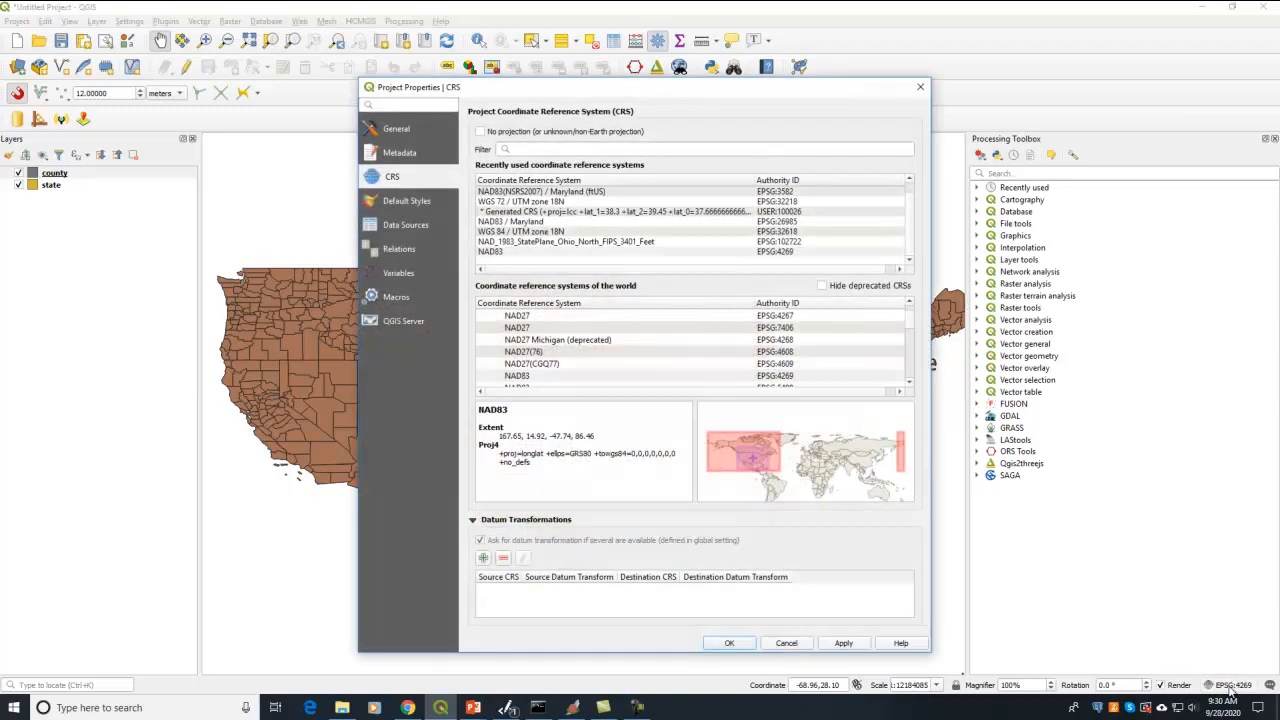
drag(627, 93, 856, 100)
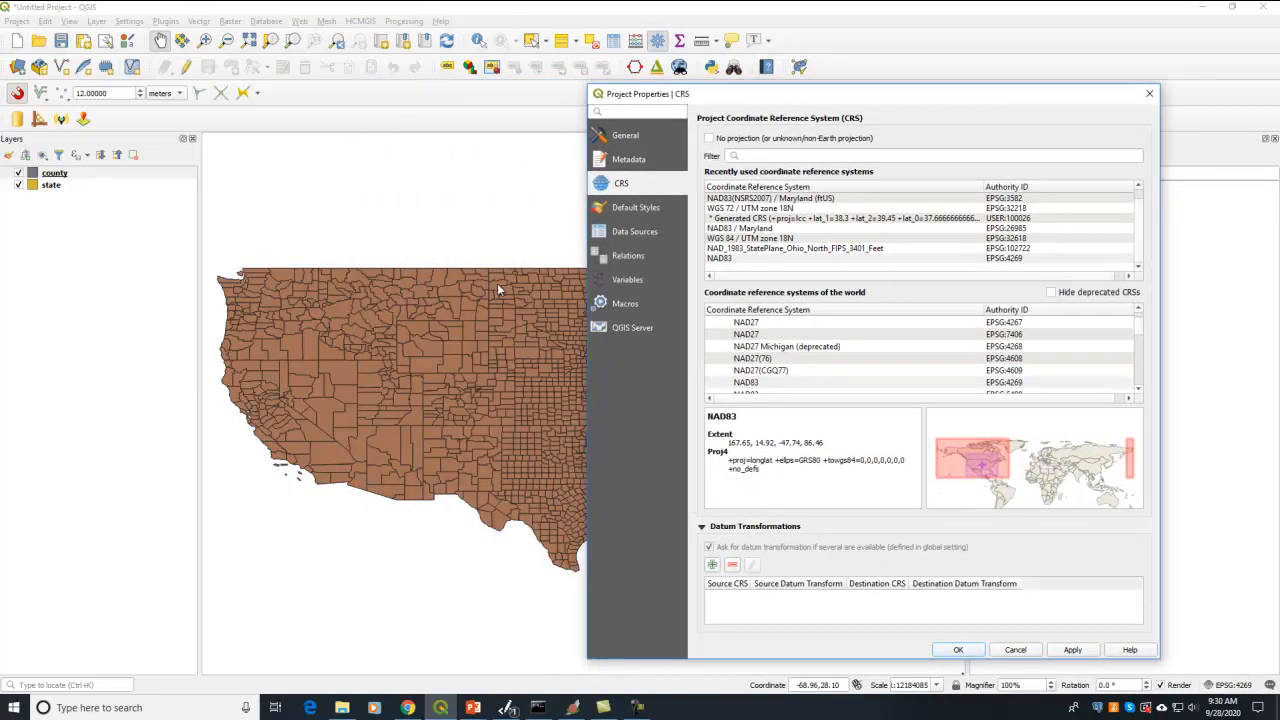
click(760, 155)
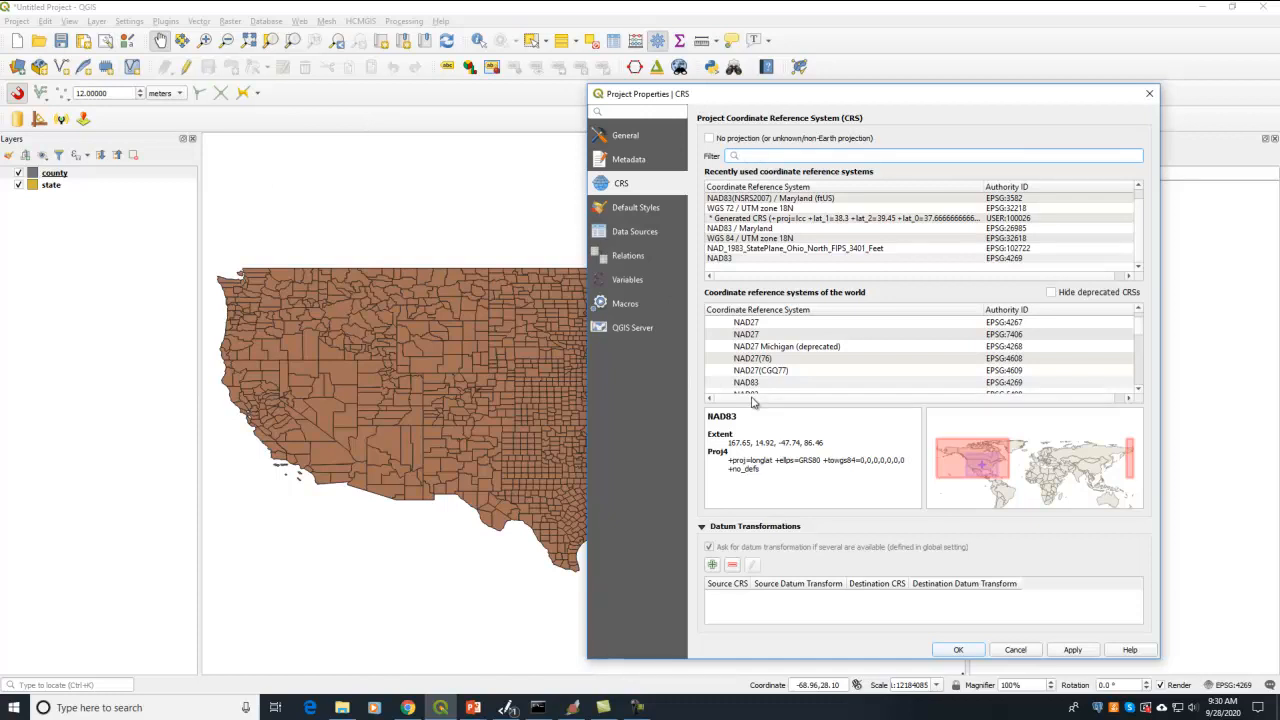
text(lambert)
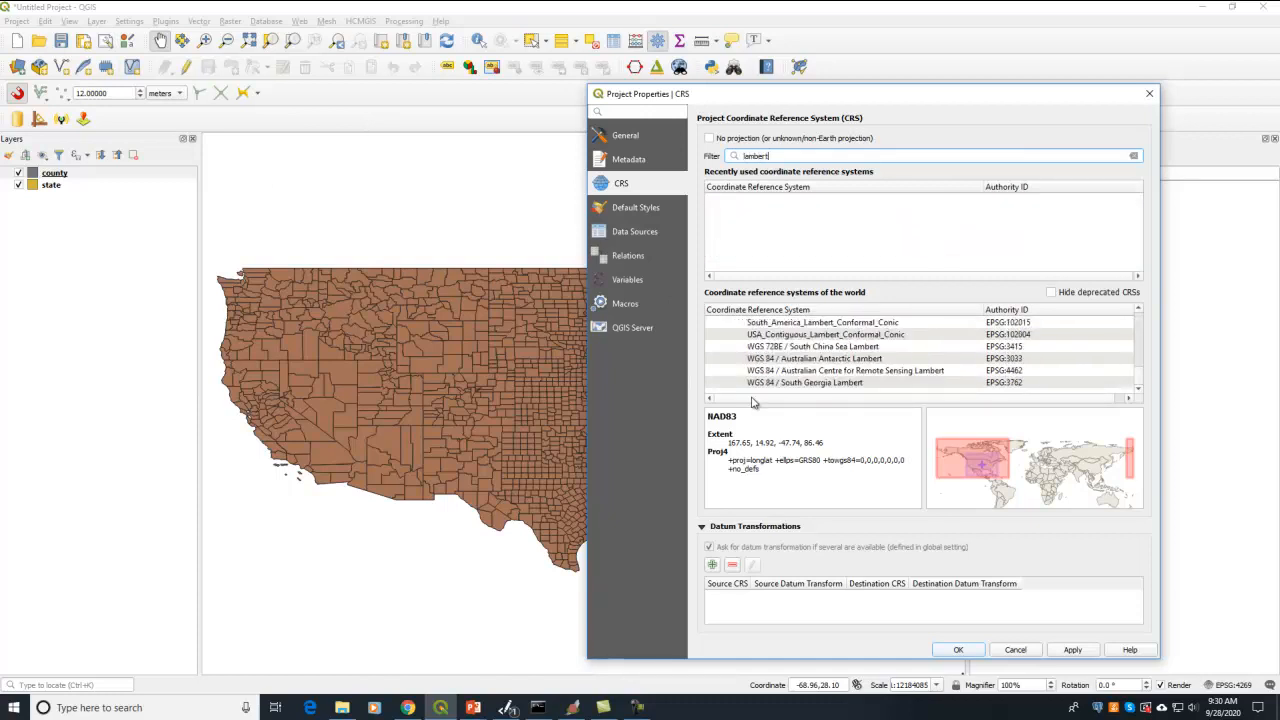
click(782, 337)
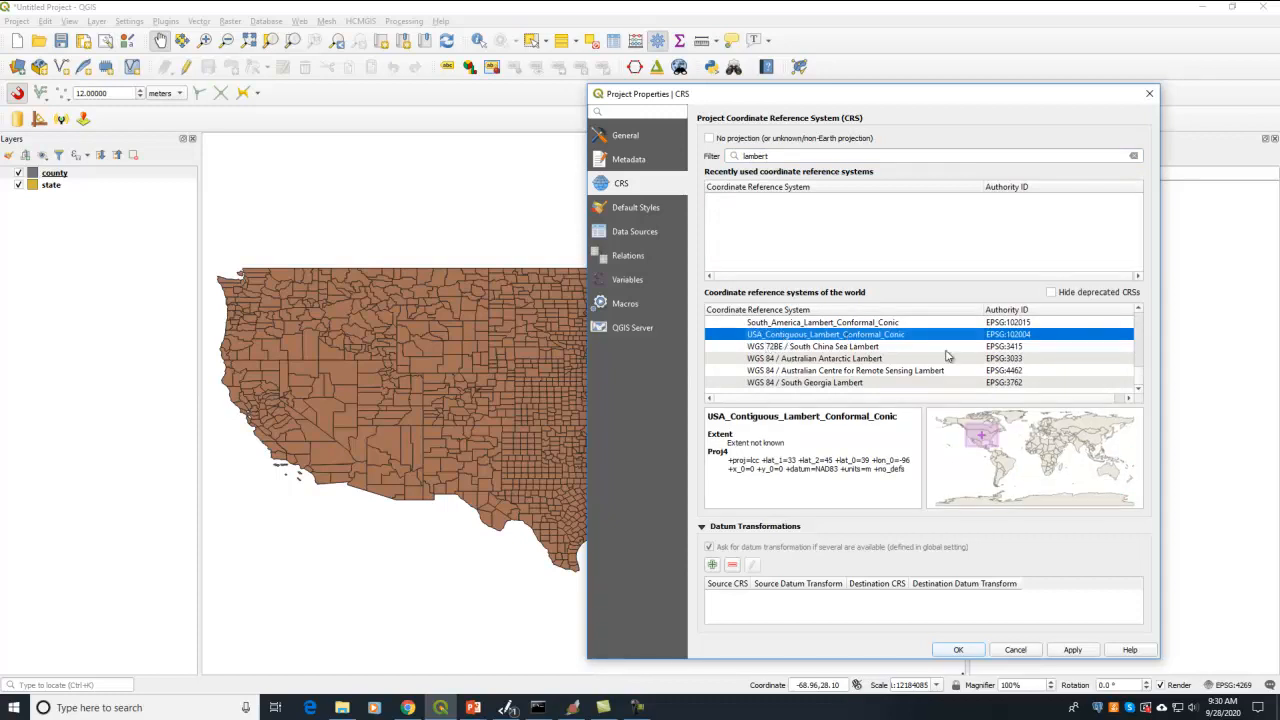
click(1064, 651)
click(959, 651)
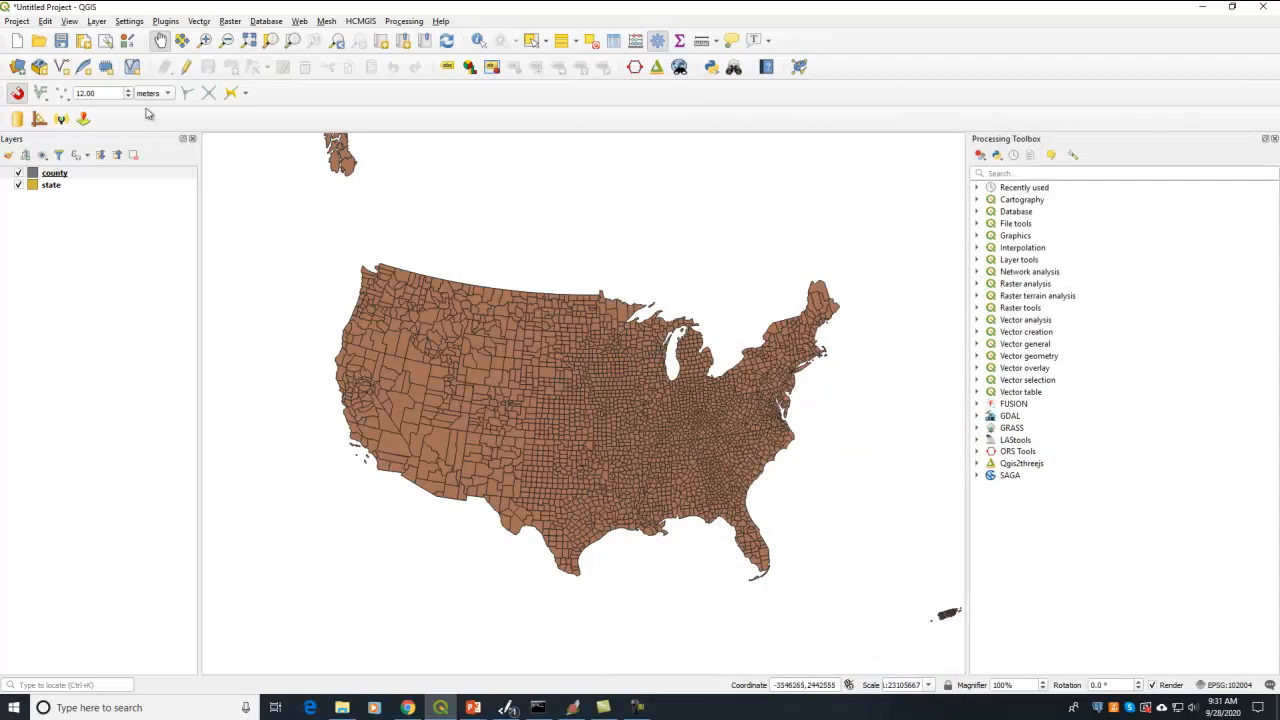
Search all available plugins for "google" and view the details of the OpenLayers Plugin, keeping it enabled.
click(163, 21)
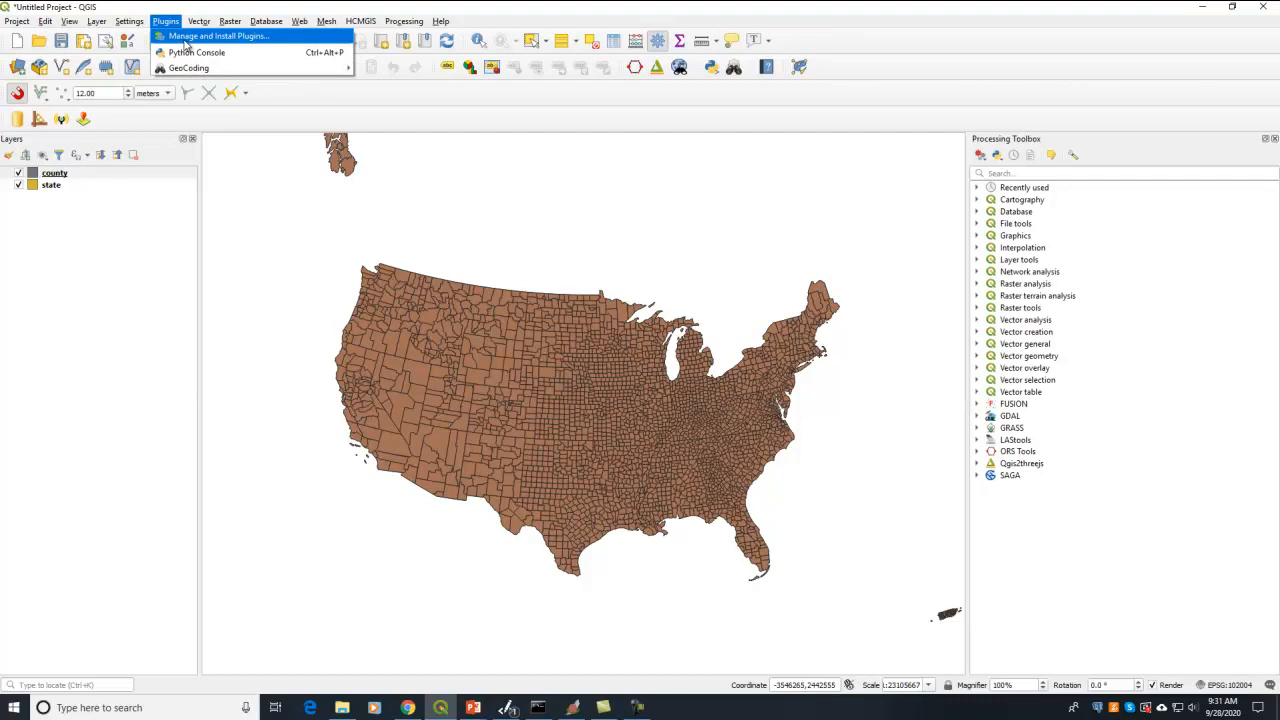
click(186, 46)
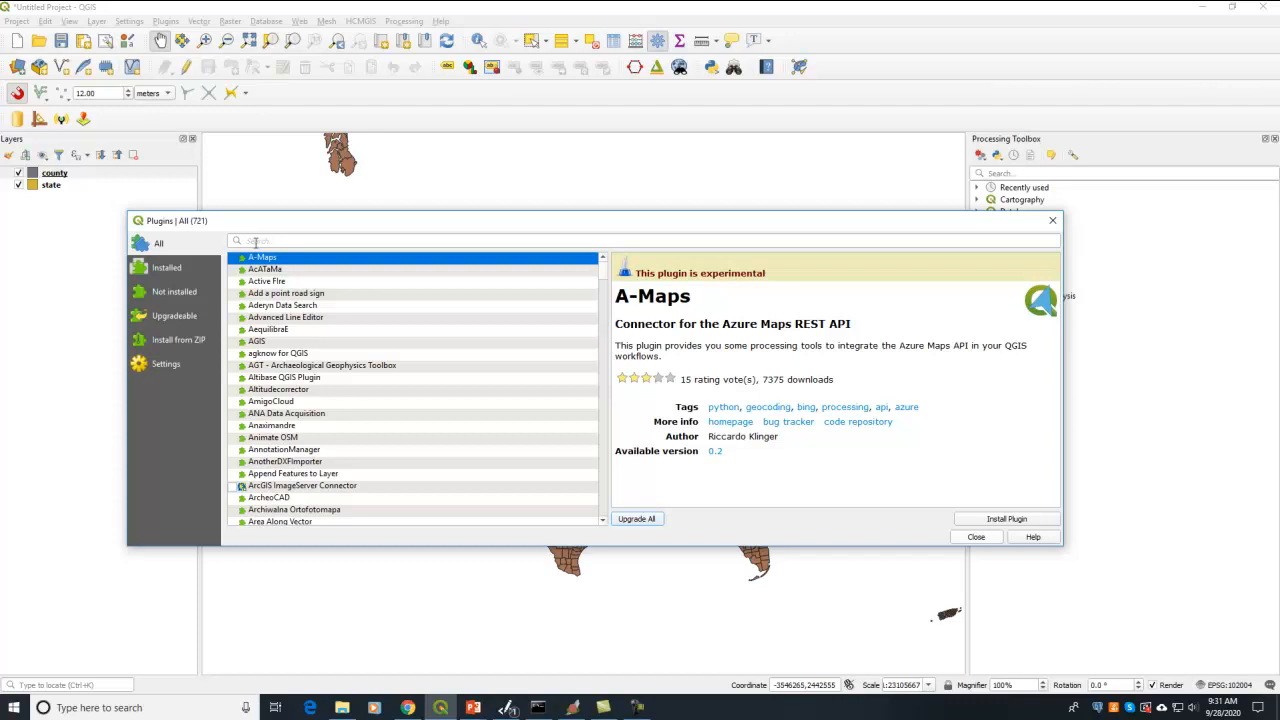
click(286, 241)
text(google)
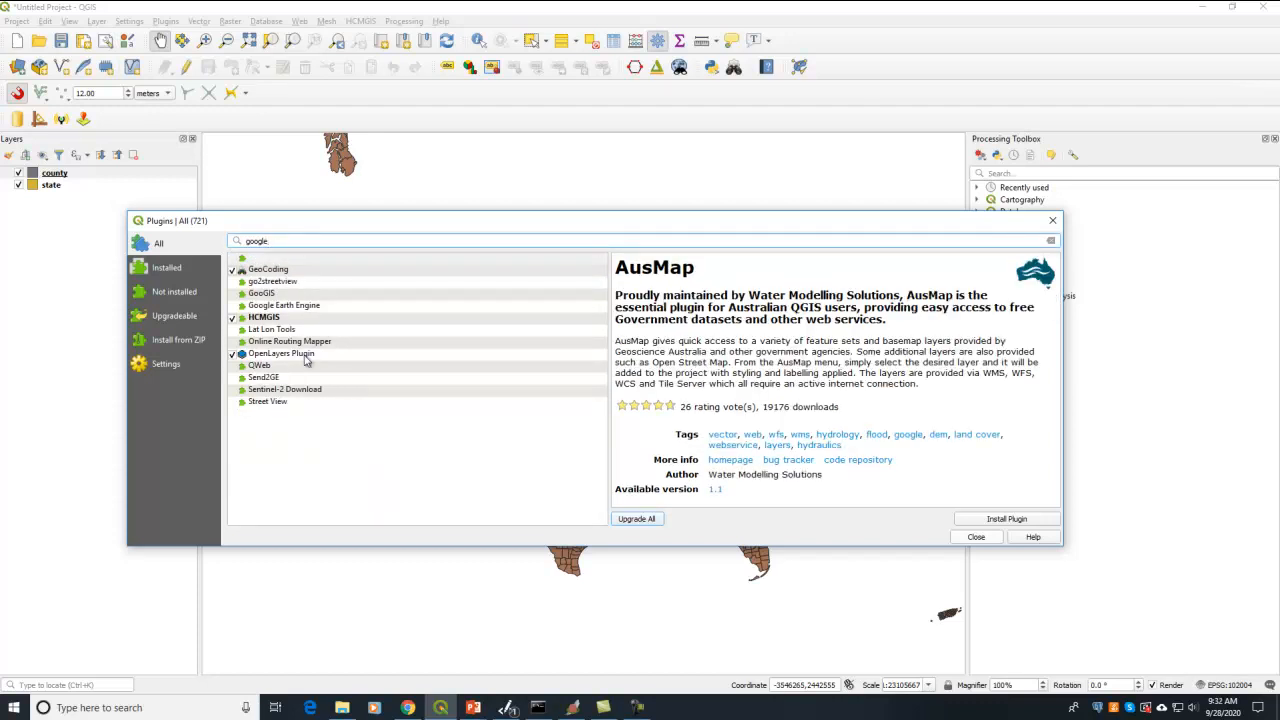
click(234, 355)
click(234, 355)
click(271, 357)
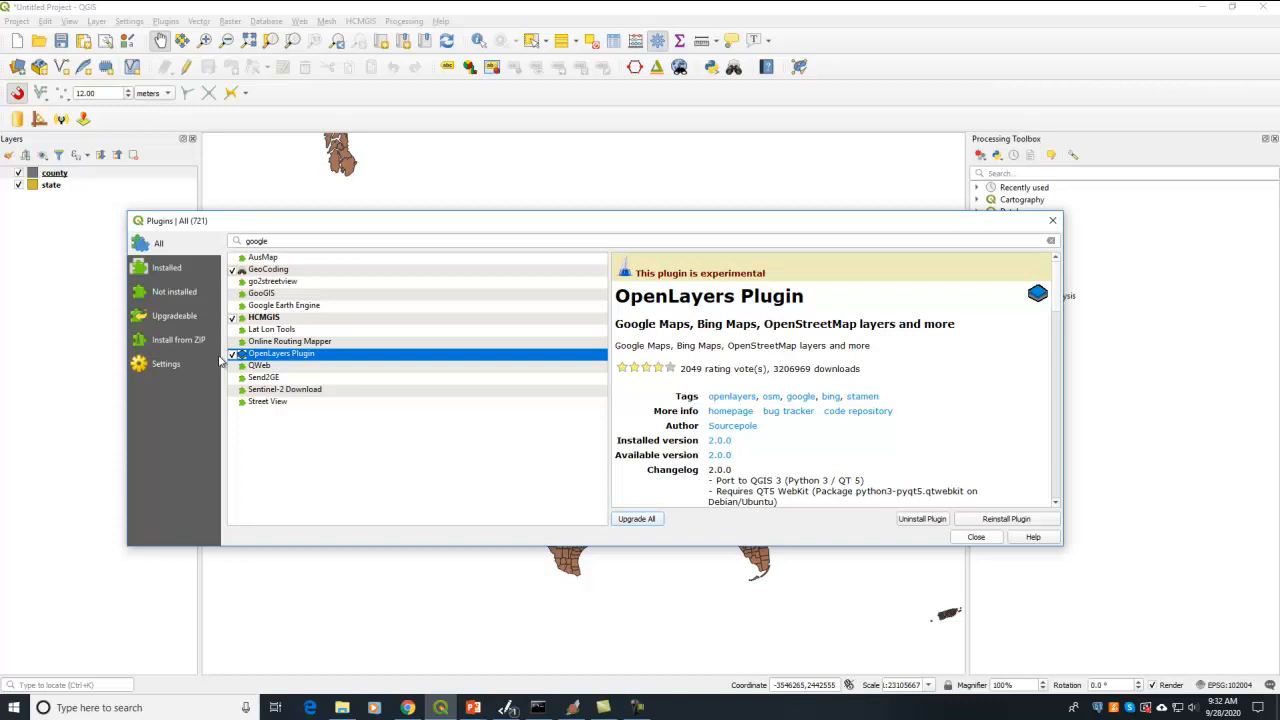
Add the OpenStreetMap basemap through the OpenLayers plugin and place it beneath the county and state layers.
click(975, 537)
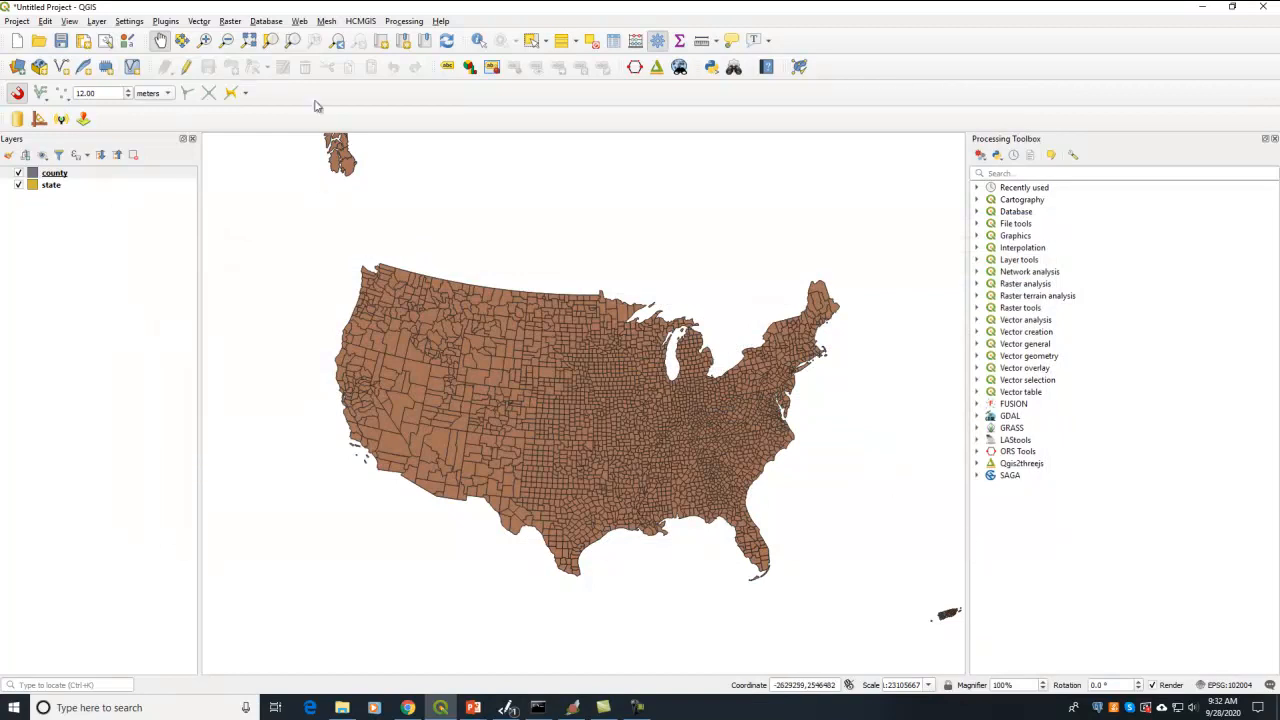
click(299, 21)
mouse_move(318, 84)
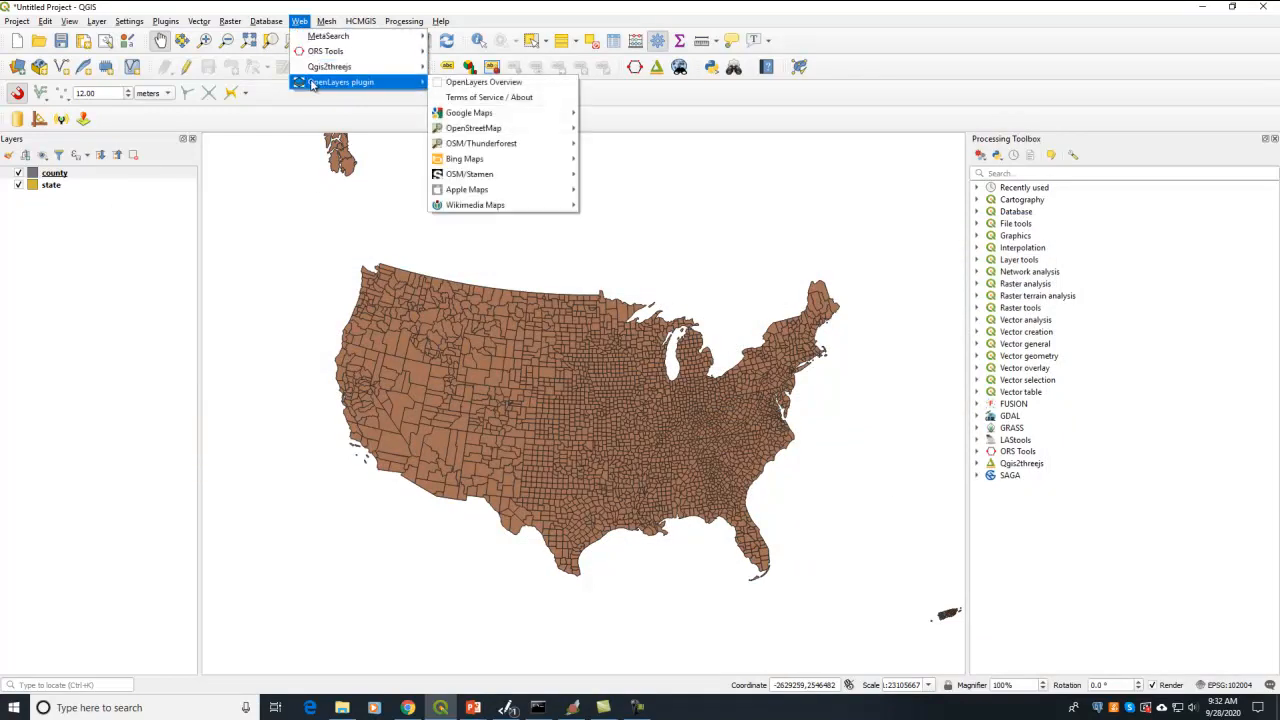
mouse_move(482, 130)
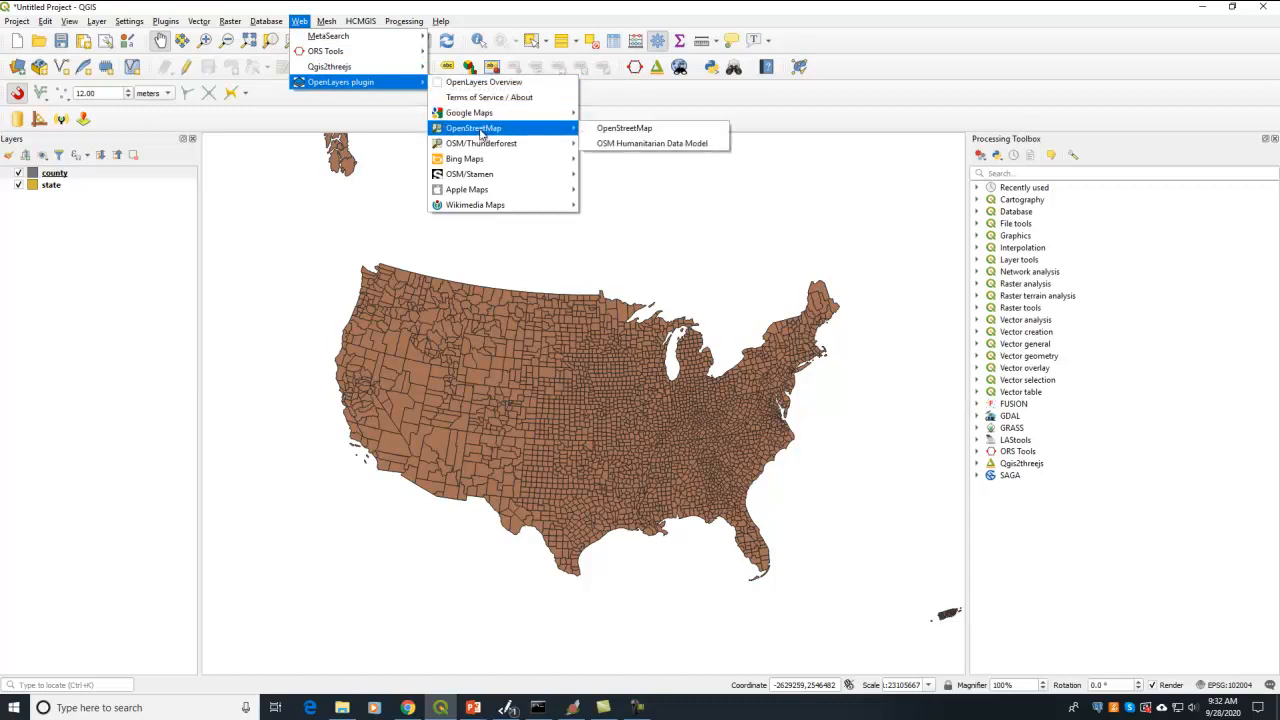
click(634, 130)
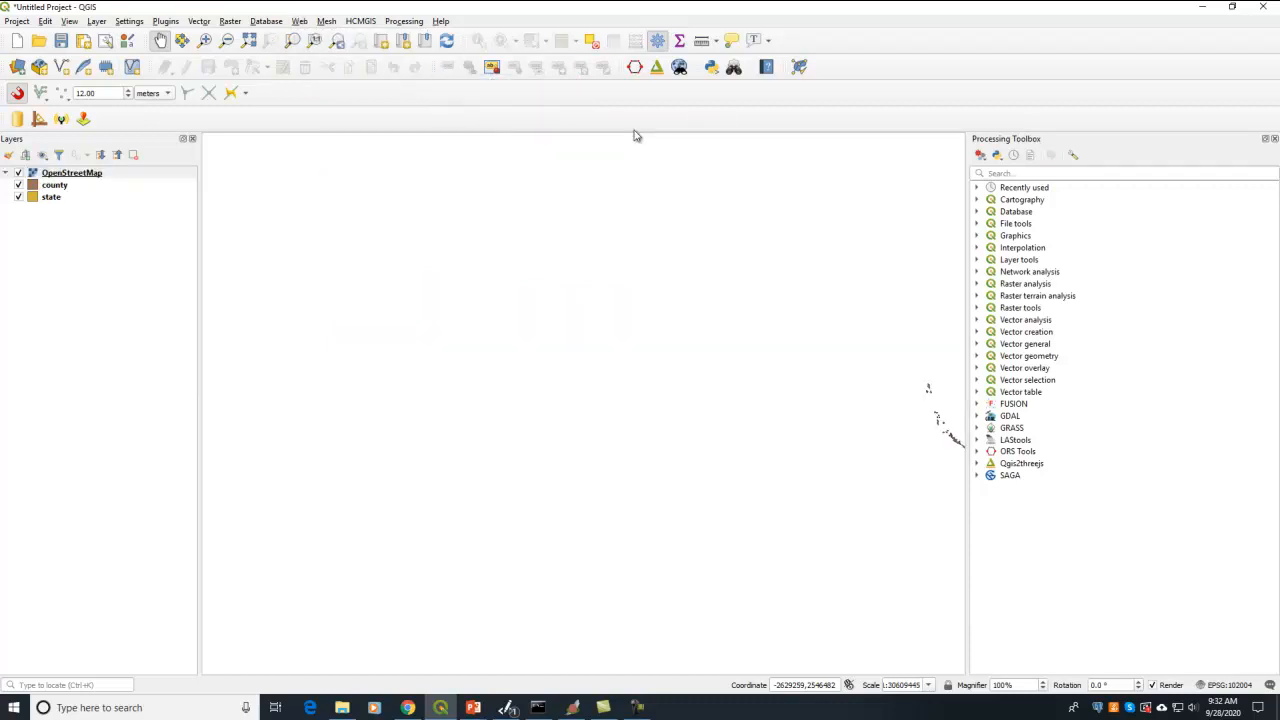
click(126, 175)
drag(125, 180, 130, 212)
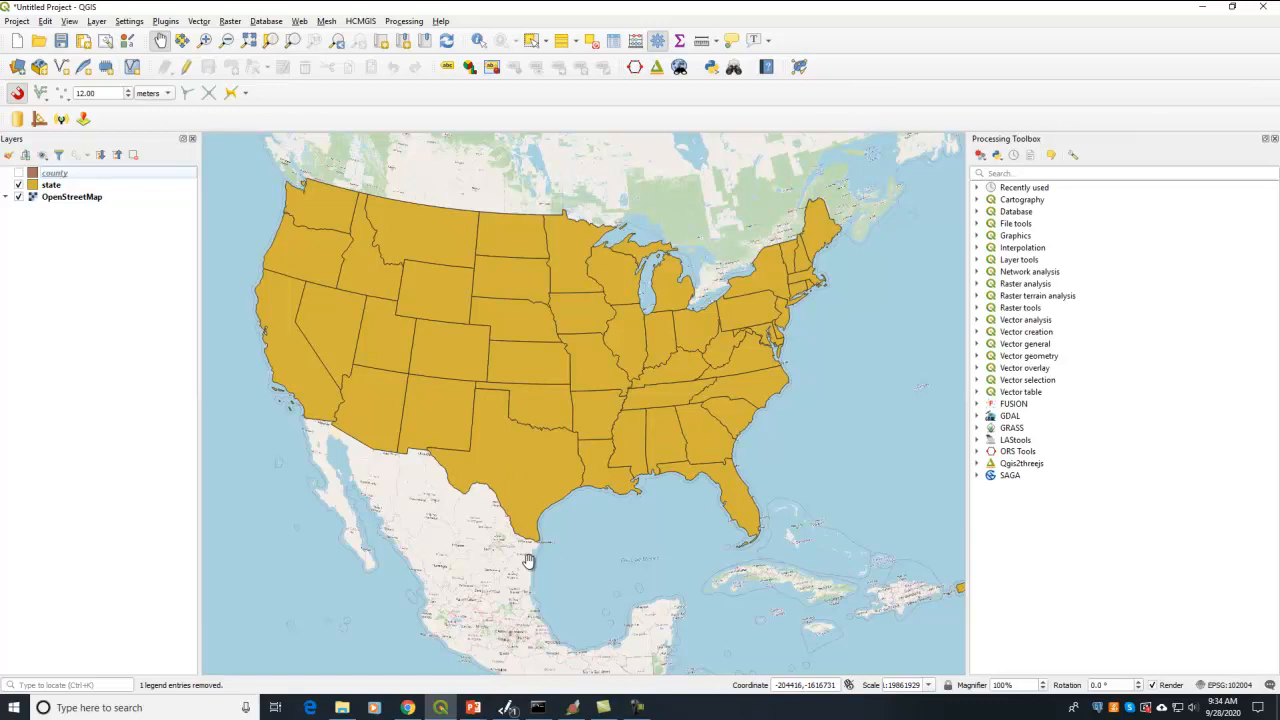
Switch to Code Writer and review the Part 1 query in sqlite_spatial_examples.sql, including the deathincrease, popestimate2019 and pop expressions.
key(alt+Tab)
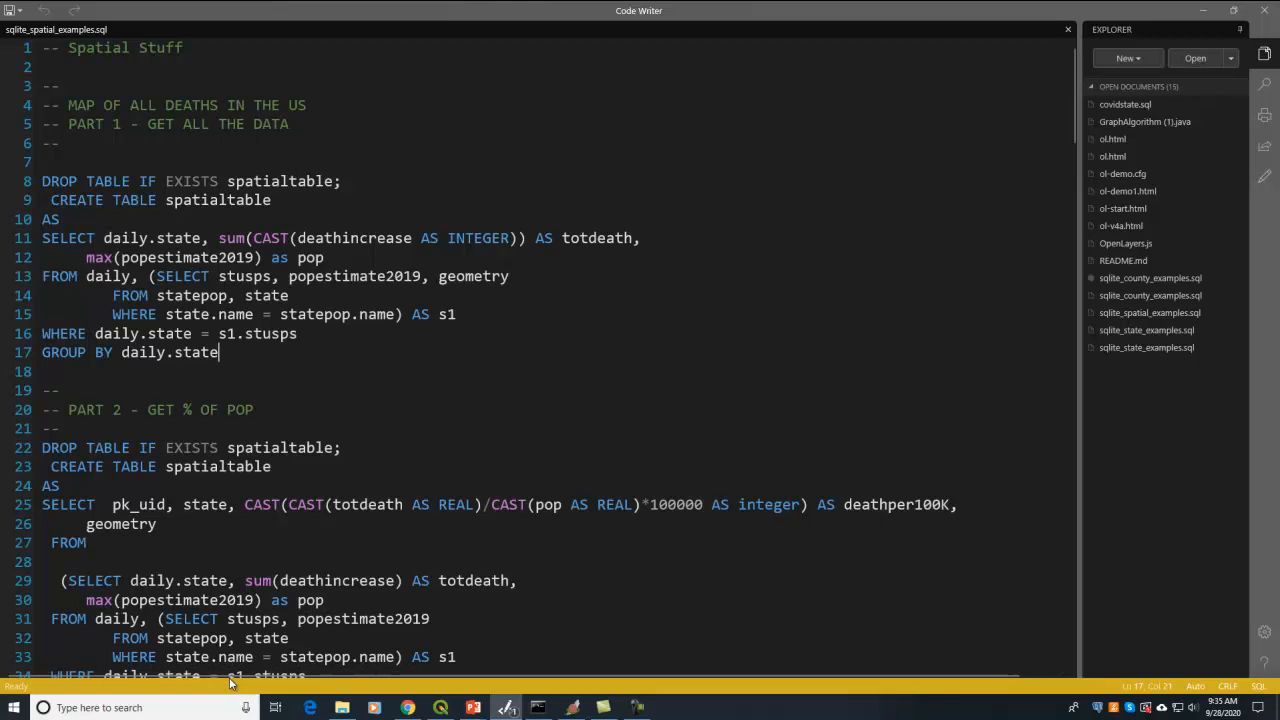
double_click(362, 238)
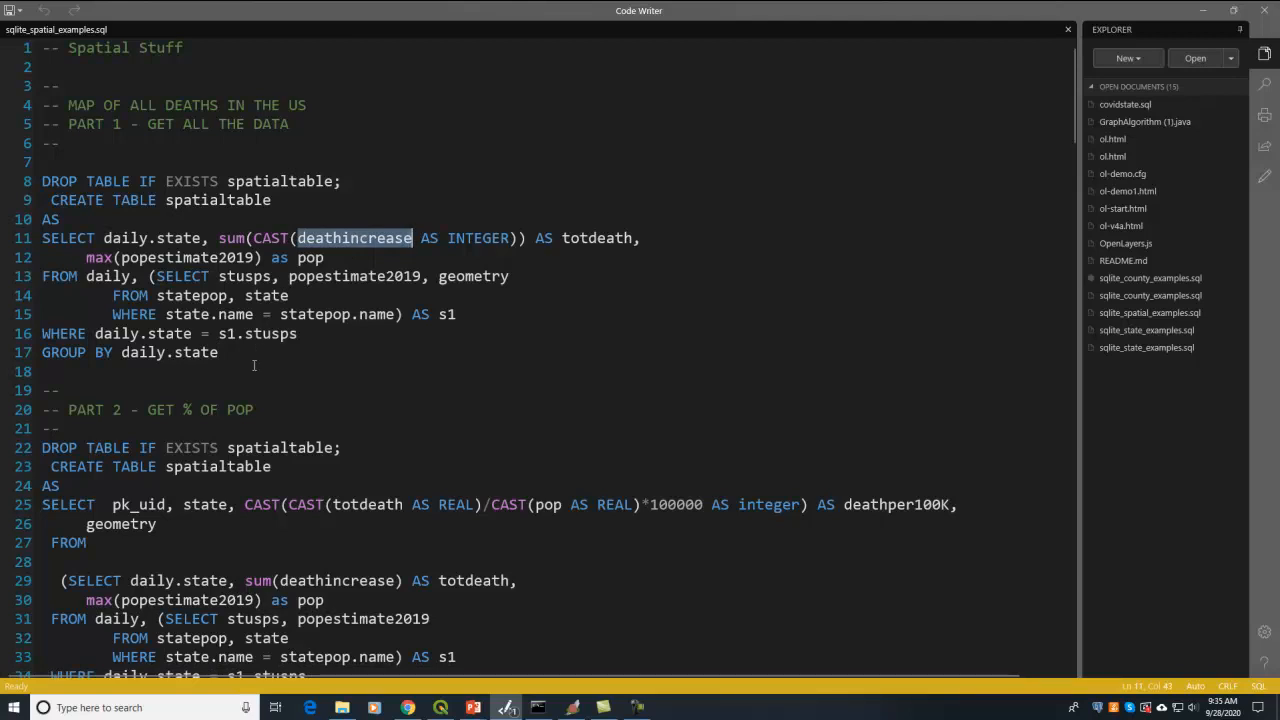
double_click(250, 257)
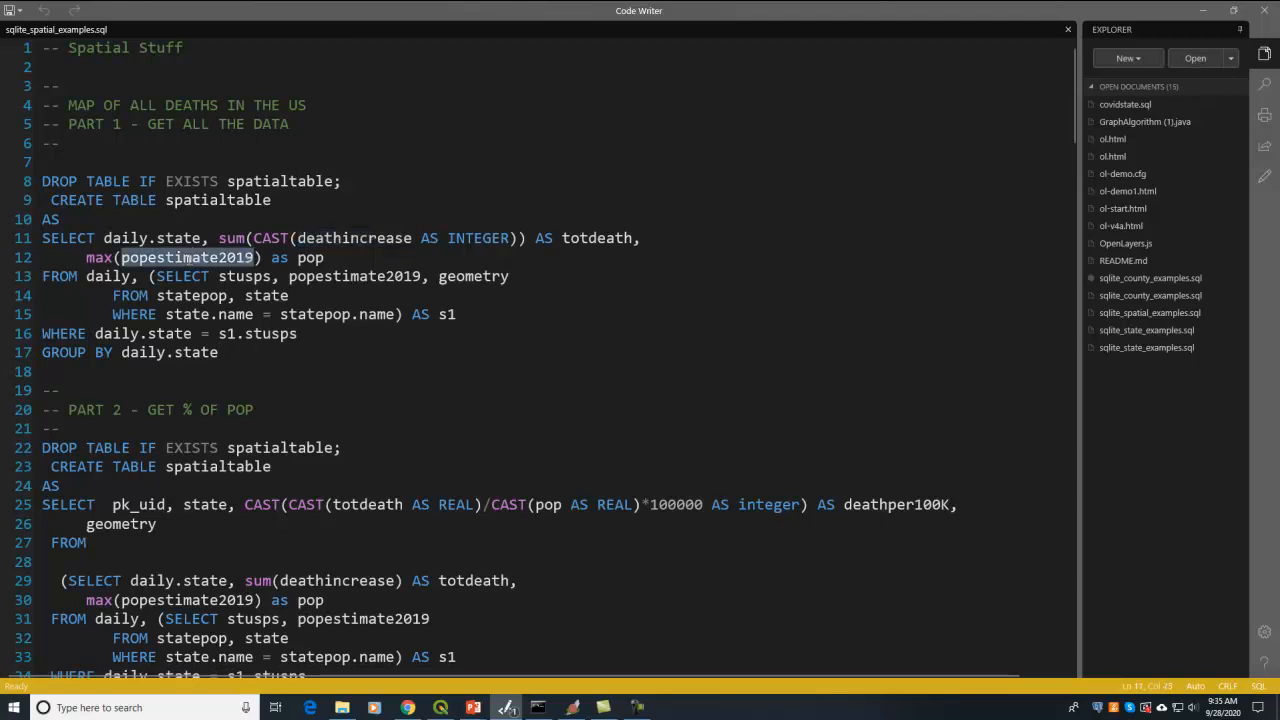
drag(299, 257, 336, 257)
click(334, 260)
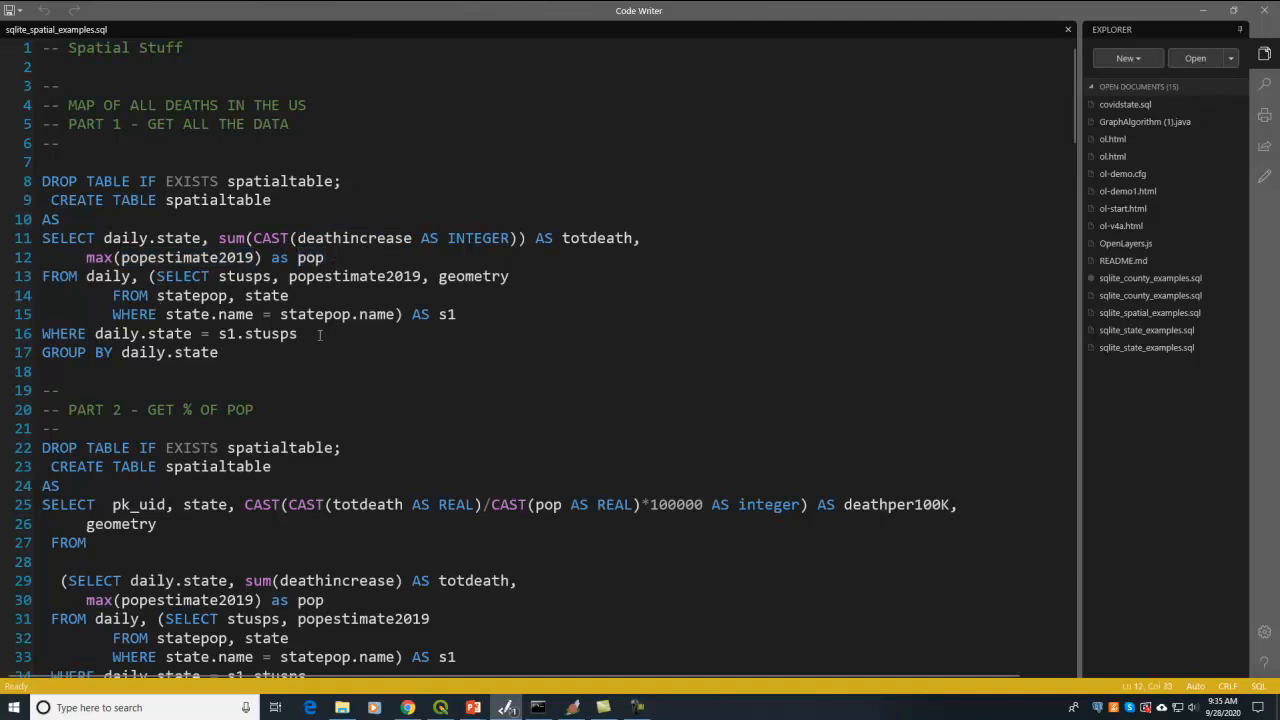
Copy the complete Part 1 query, from DROP TABLE IF EXISTS spatialtable through GROUP BY daily.state.
drag(279, 352, 28, 182)
key(ctrl+c)
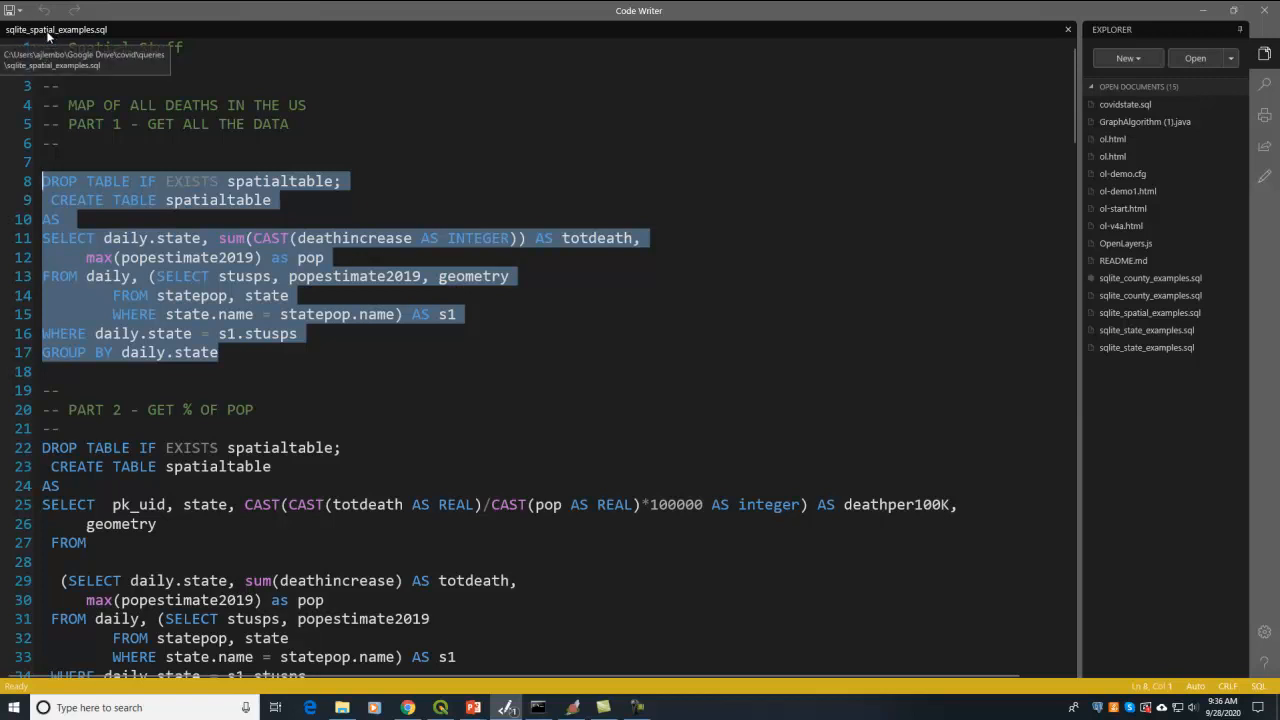
click(236, 136)
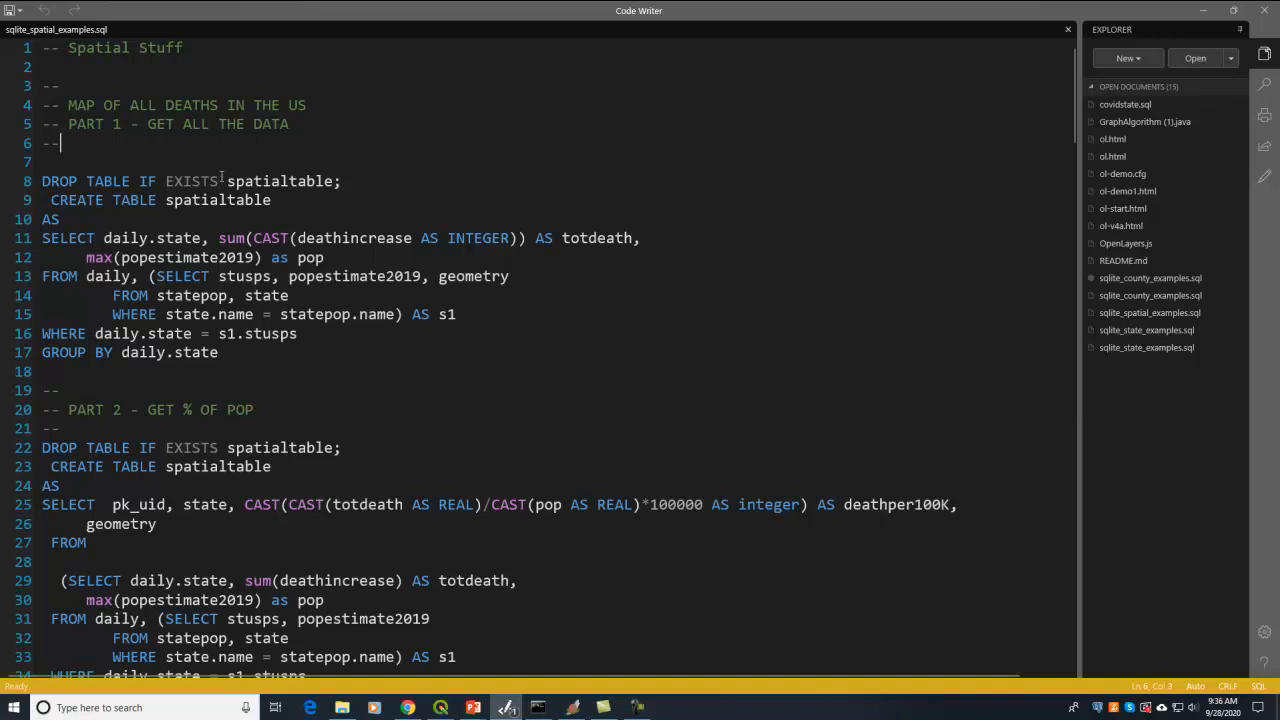
Switch to spatialite_gui and examine the query's DROP TABLE and CREATE TABLE spatialtable statements, locating spatialtable among the user tables.
key(alt+Tab)
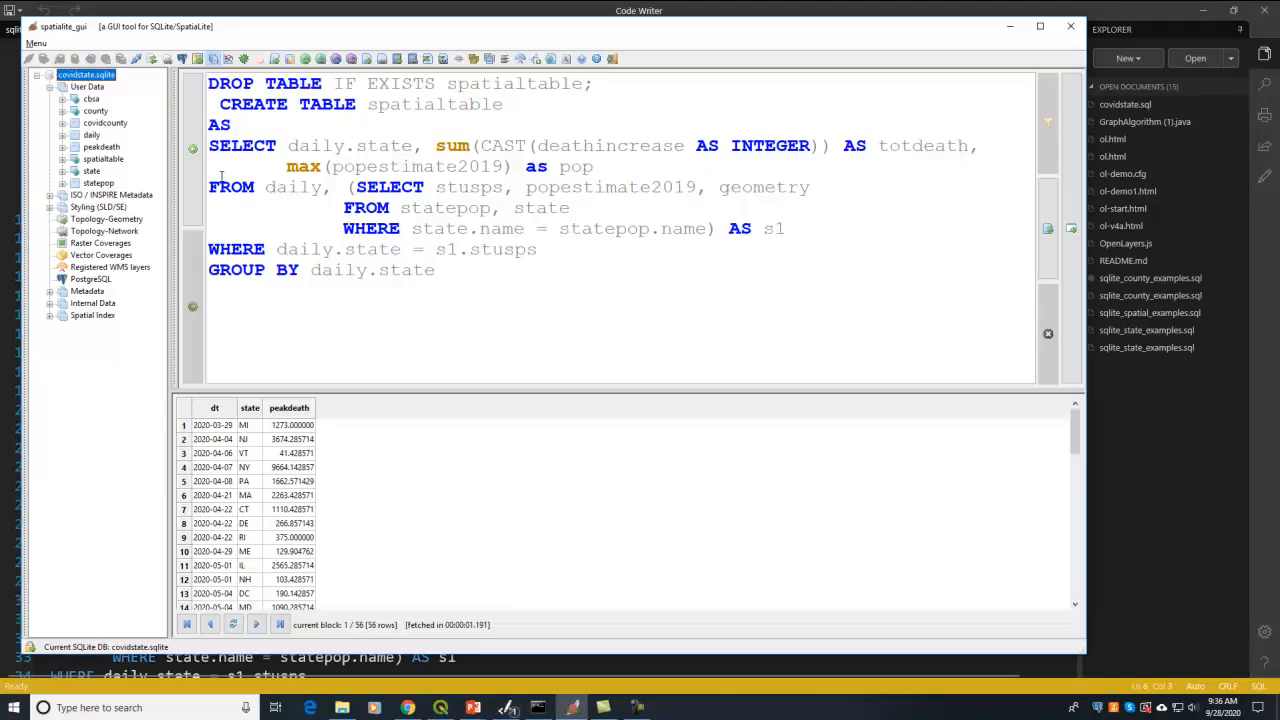
click(307, 211)
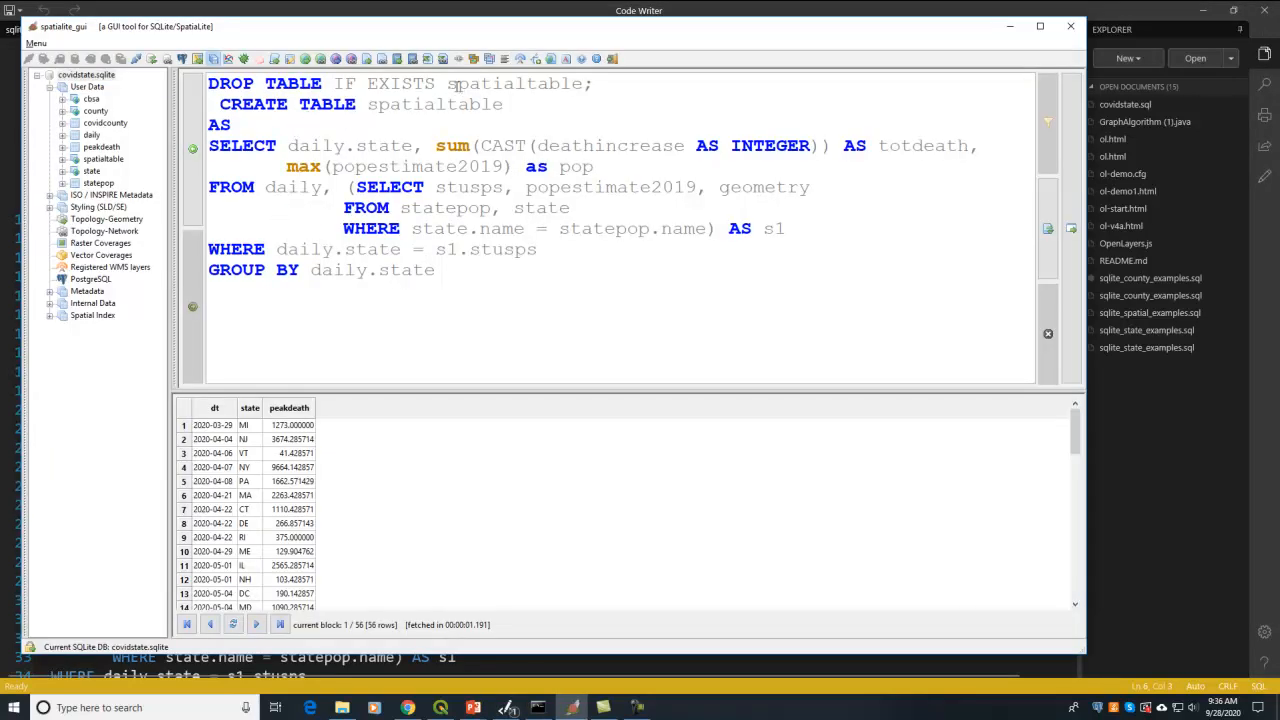
drag(447, 84, 583, 84)
click(104, 160)
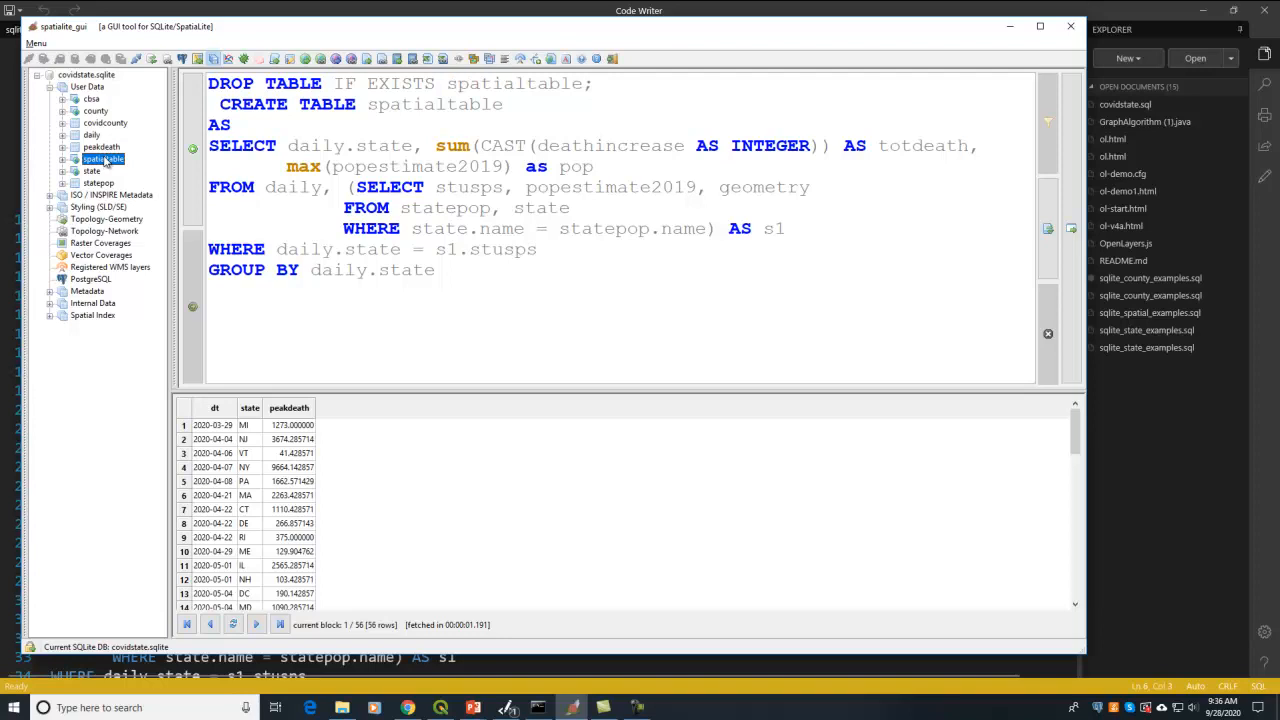
click(209, 84)
drag(209, 84, 612, 108)
click(610, 110)
drag(220, 104, 508, 124)
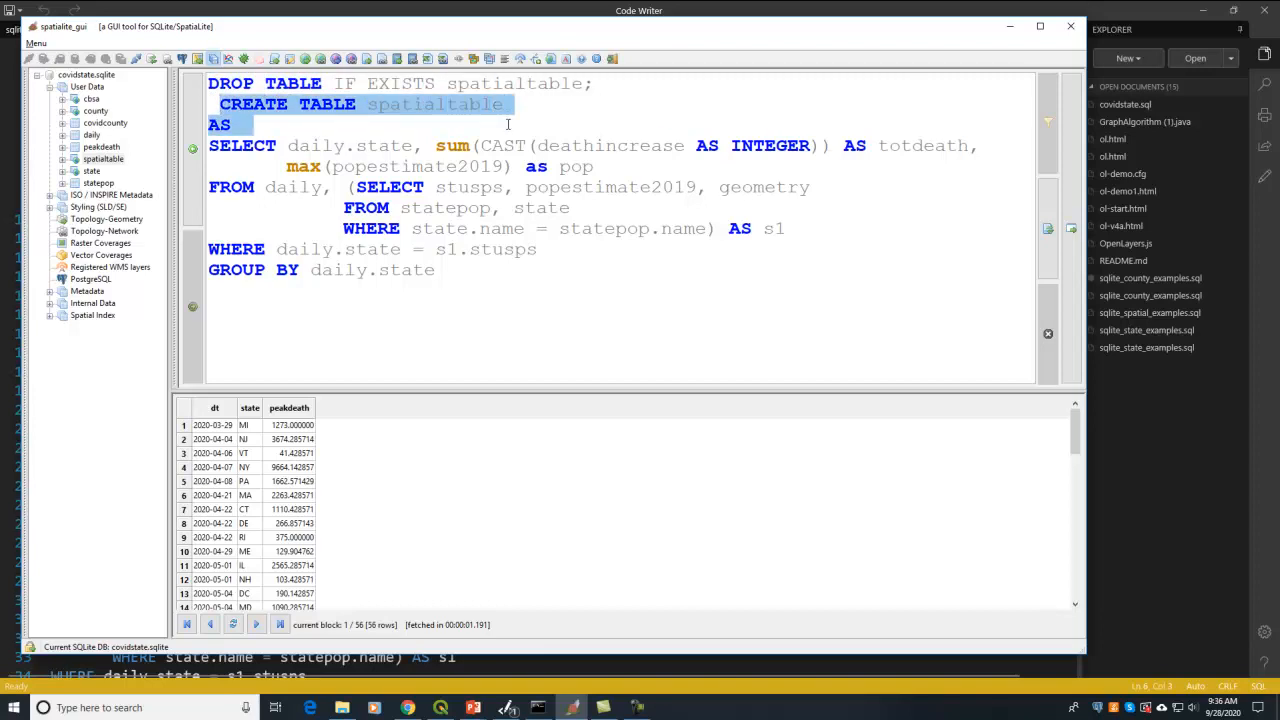
click(213, 150)
Remove the DROP TABLE and CREATE TABLE ... AS lines from the query and run only its SELECT statement.
drag(259, 122, 185, 77)
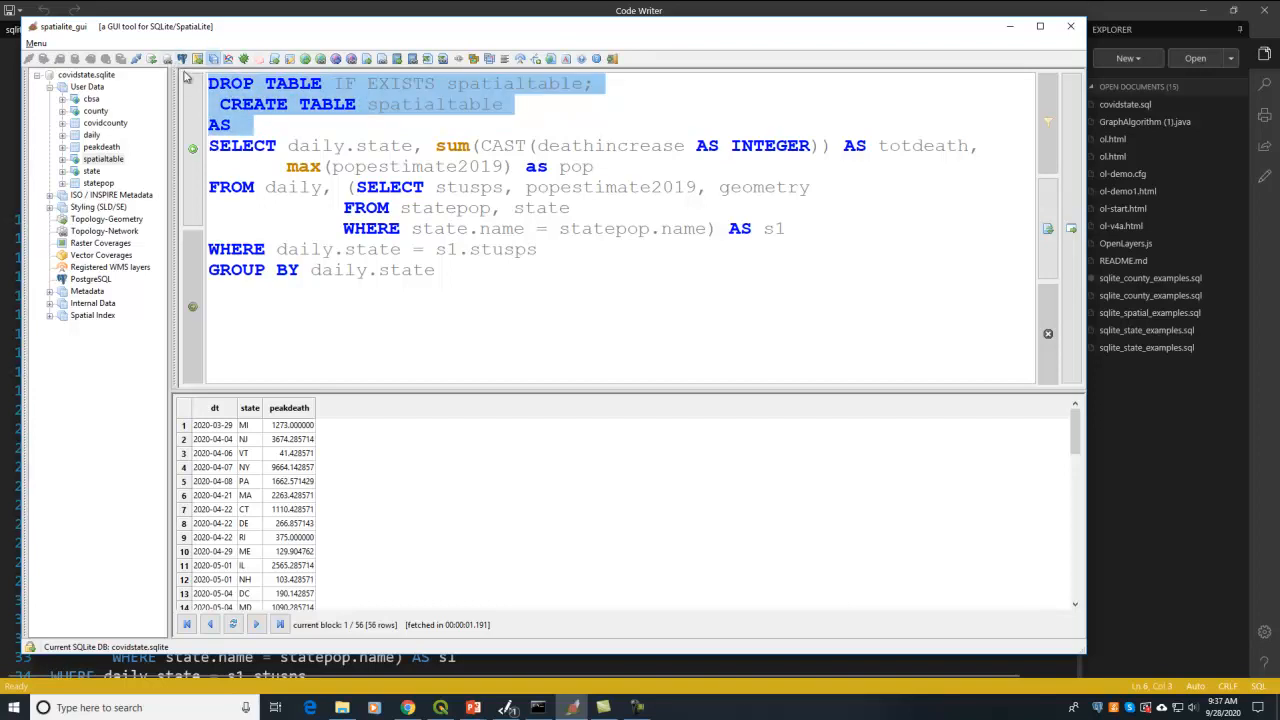
key(Delete)
click(1071, 210)
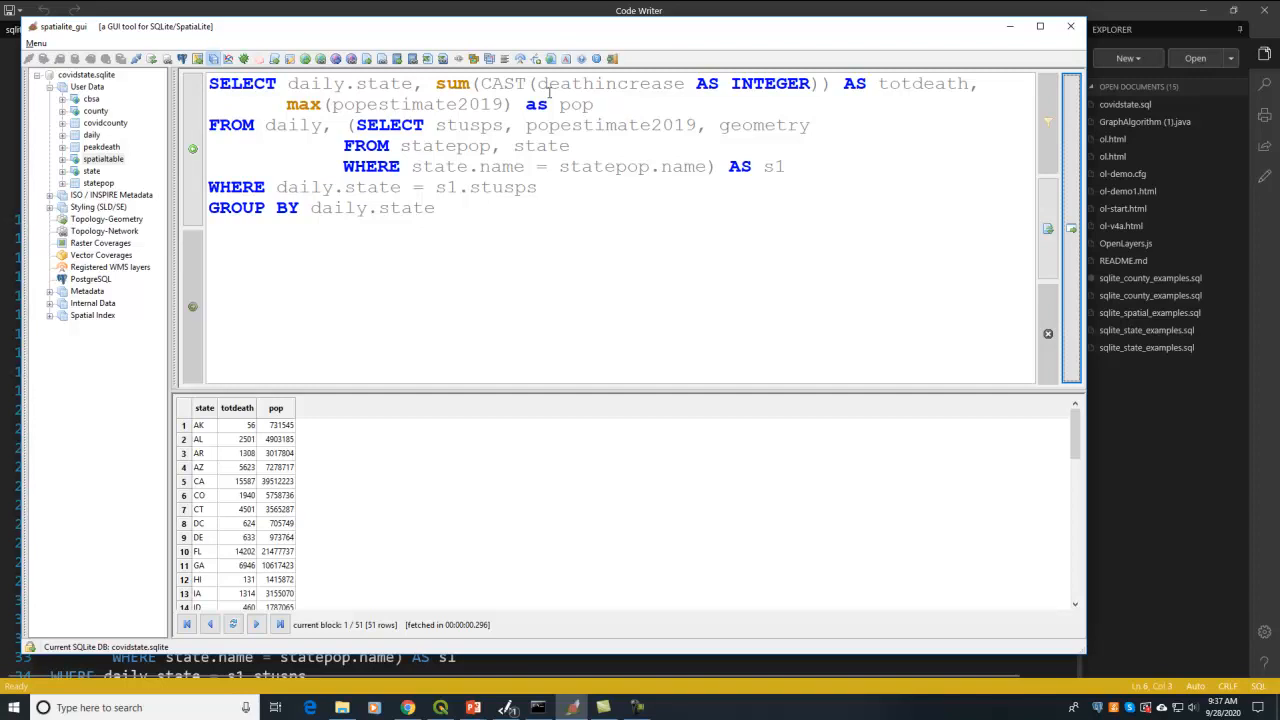
Replace the SELECT statement with the copied full query and execute it to create spatialtable.
key(ctrl+a)
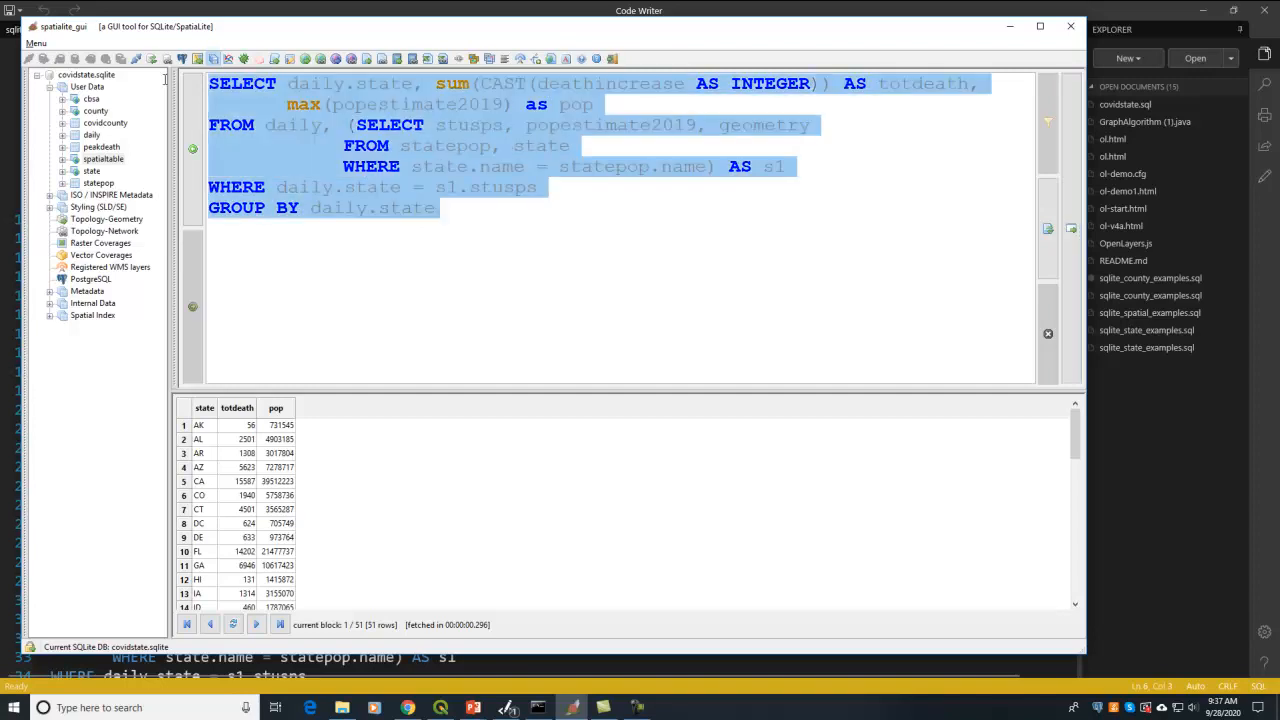
key(ctrl+v)
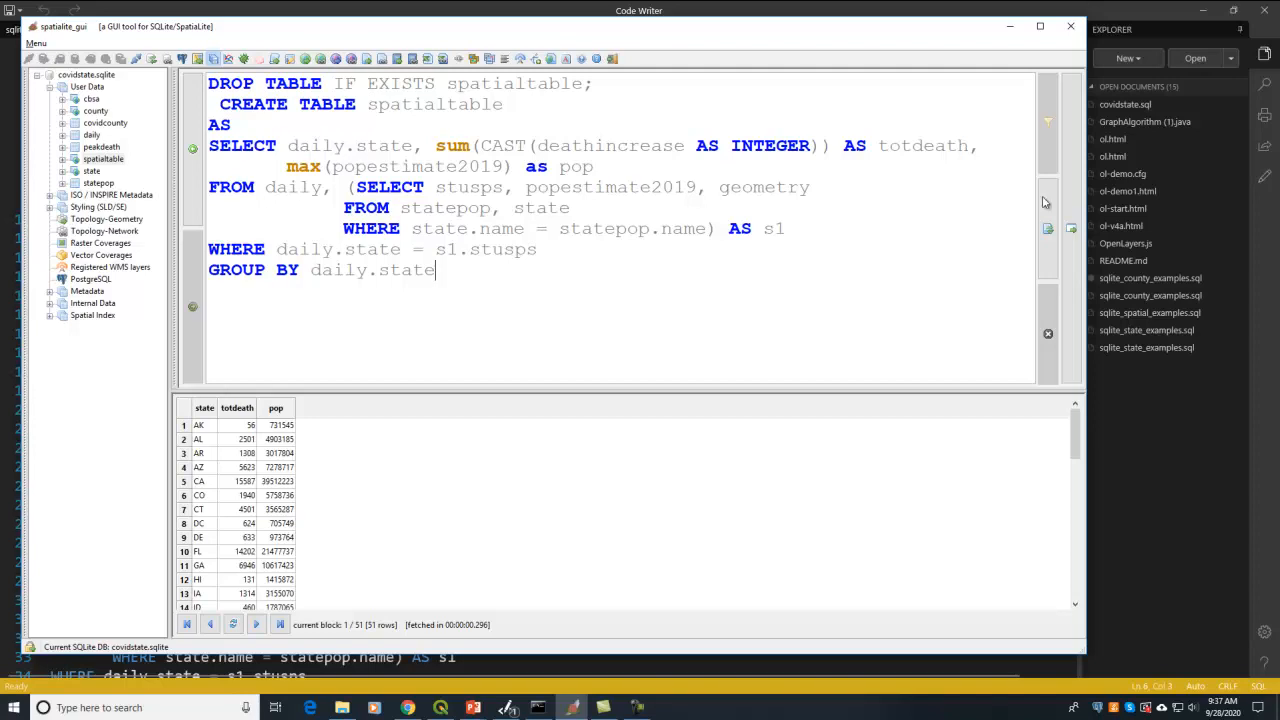
click(1071, 228)
Copy the full query, then replace it with "SELECT * FROM spatialtable" and run that to view the table's rows.
click(828, 209)
key(ctrl+a)
key(ctrl+c)
key(Delete)
text(SELECT * FROM spatial)
text(le)
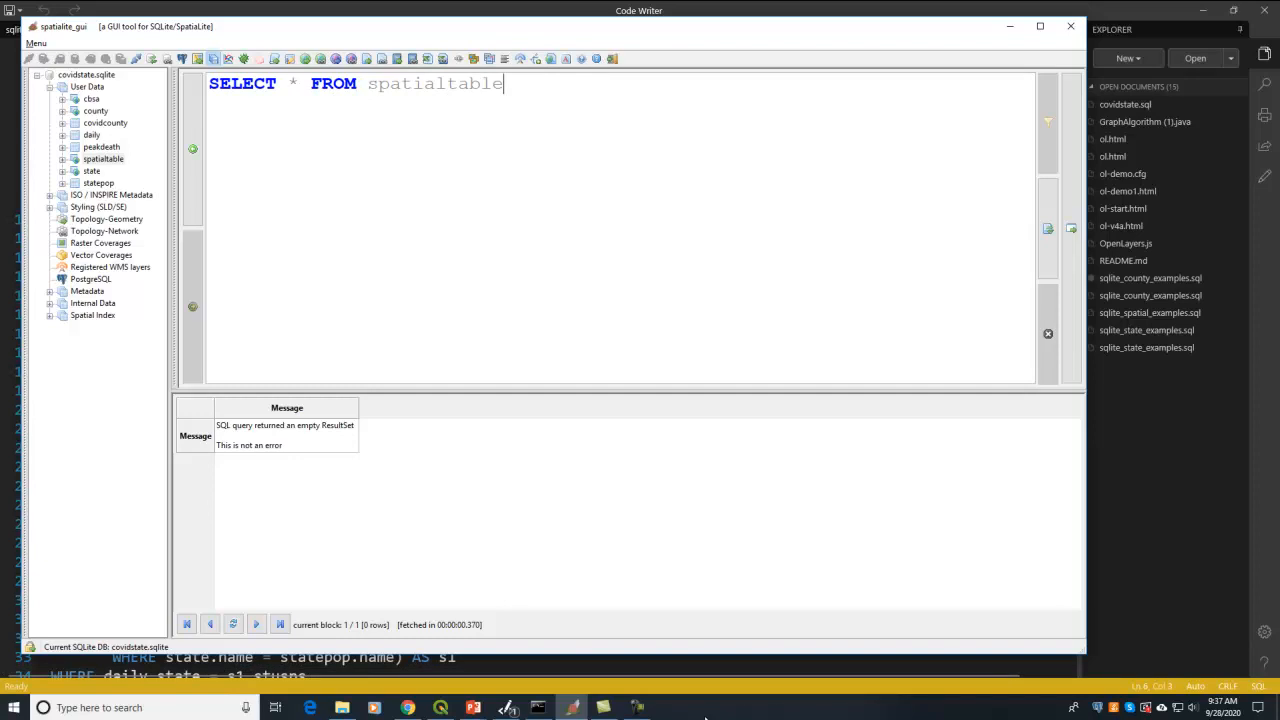
click(1076, 163)
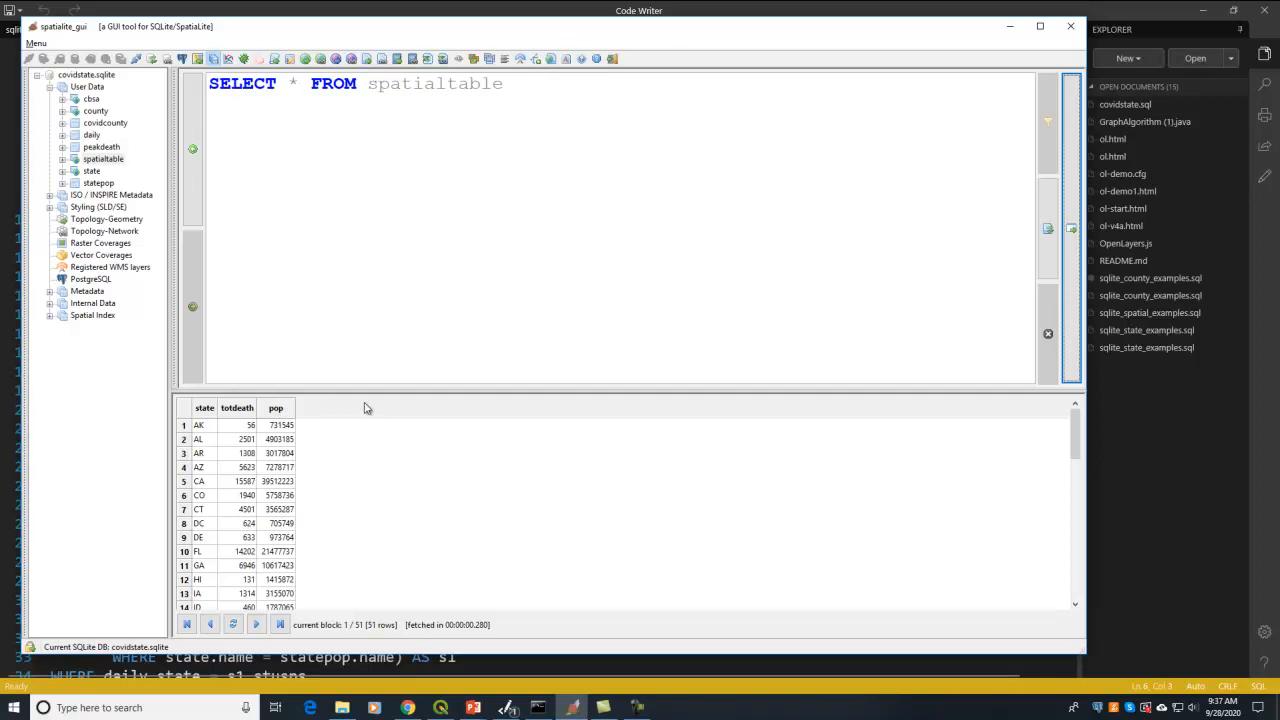
Restore the table-creation query, add ", geometry" after "as pop" to include the state table's geometry column, and execute it.
drag(565, 97, 208, 88)
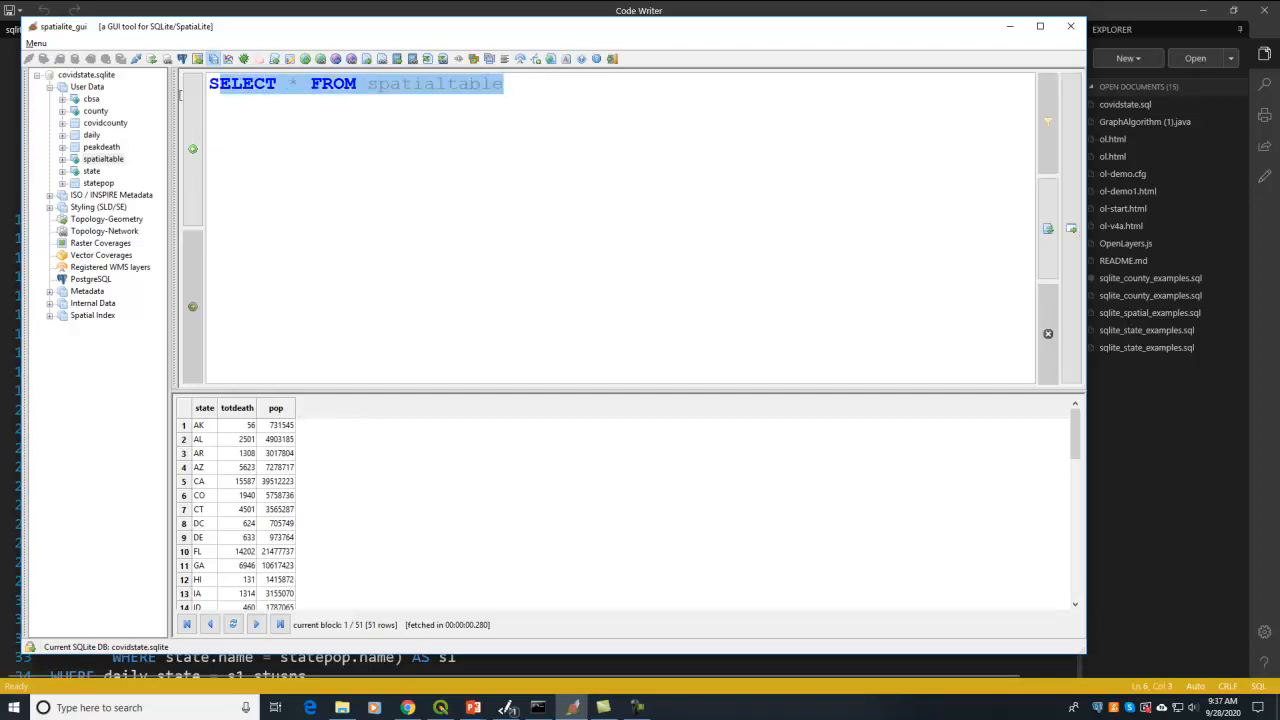
key(ctrl+v)
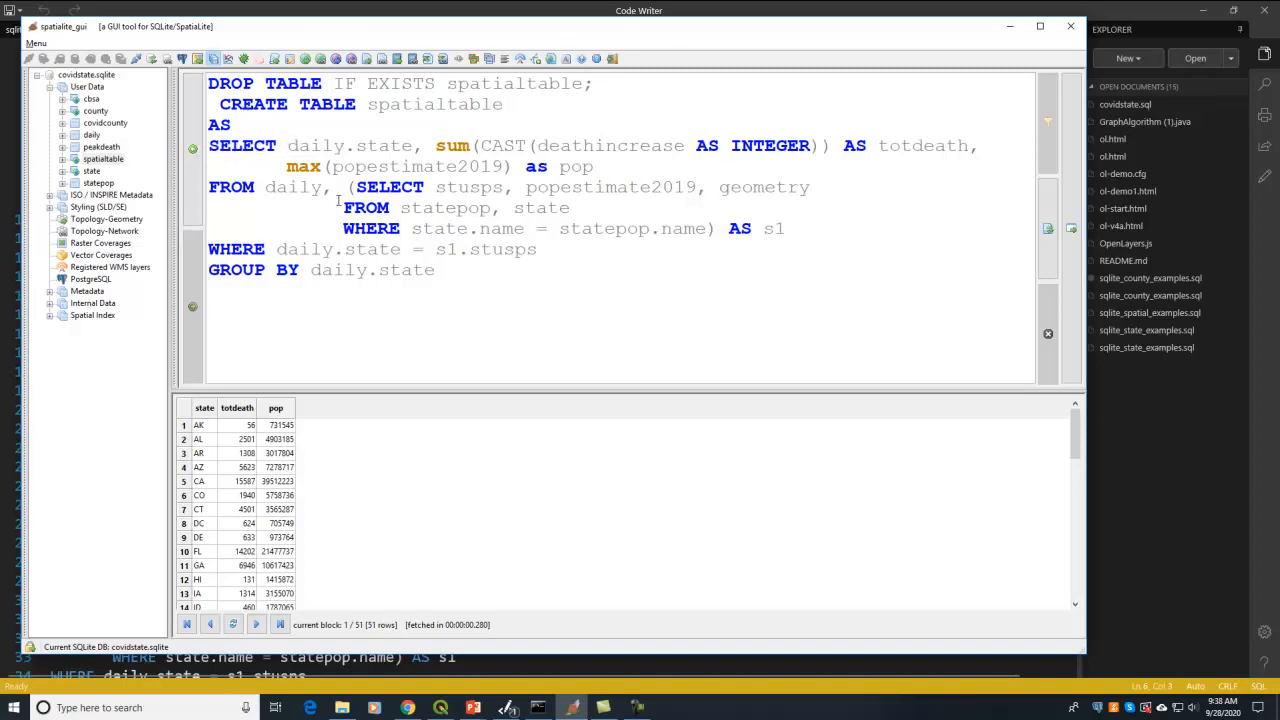
click(612, 167)
text(, geometry)
click(63, 171)
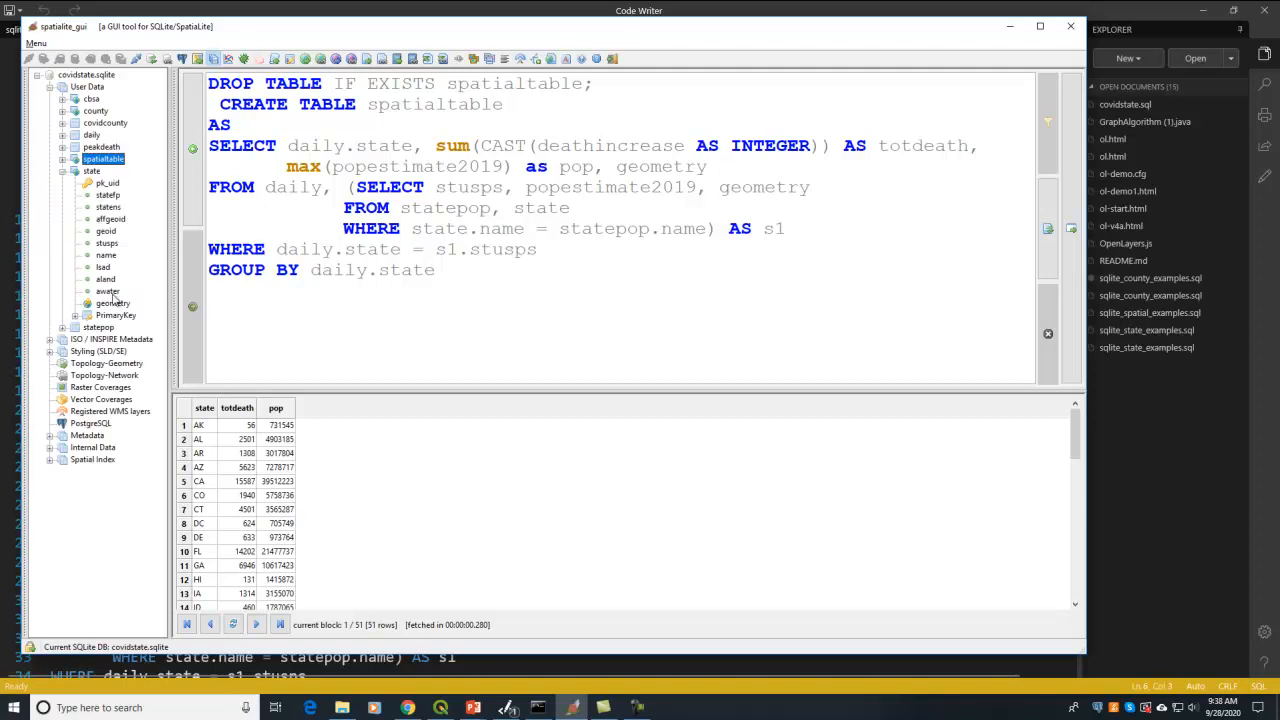
click(114, 304)
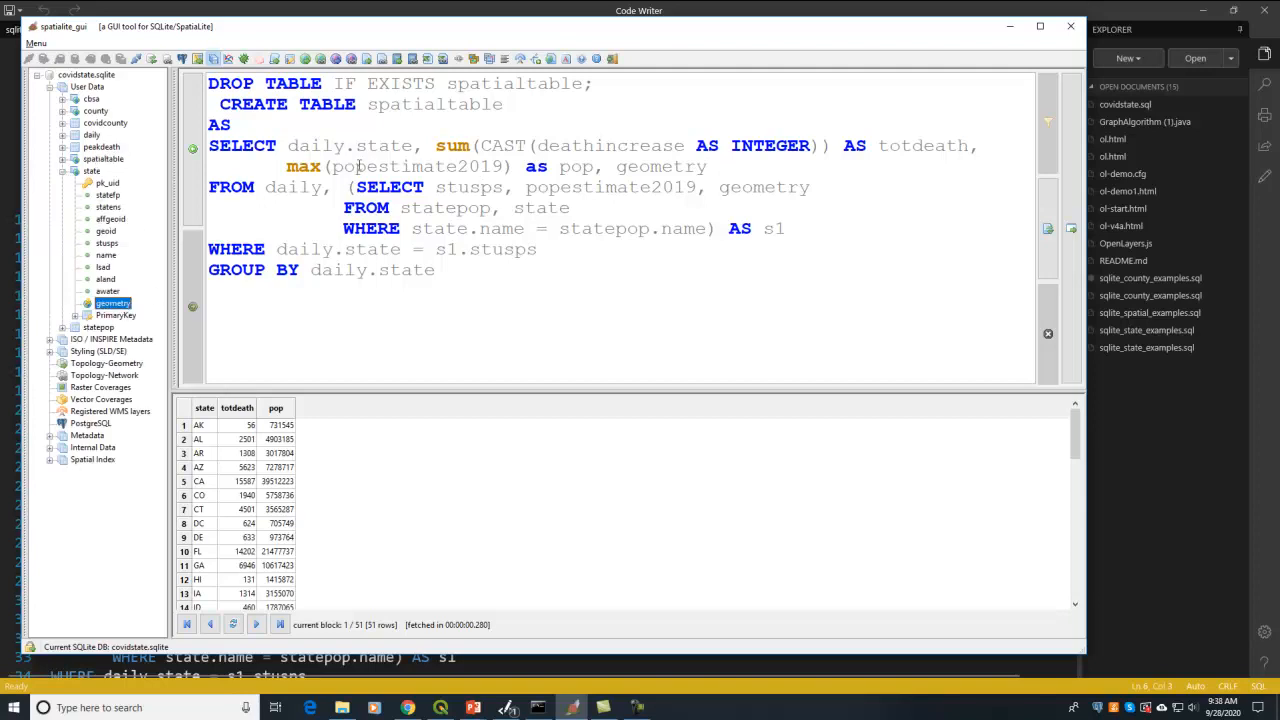
click(524, 208)
click(1070, 208)
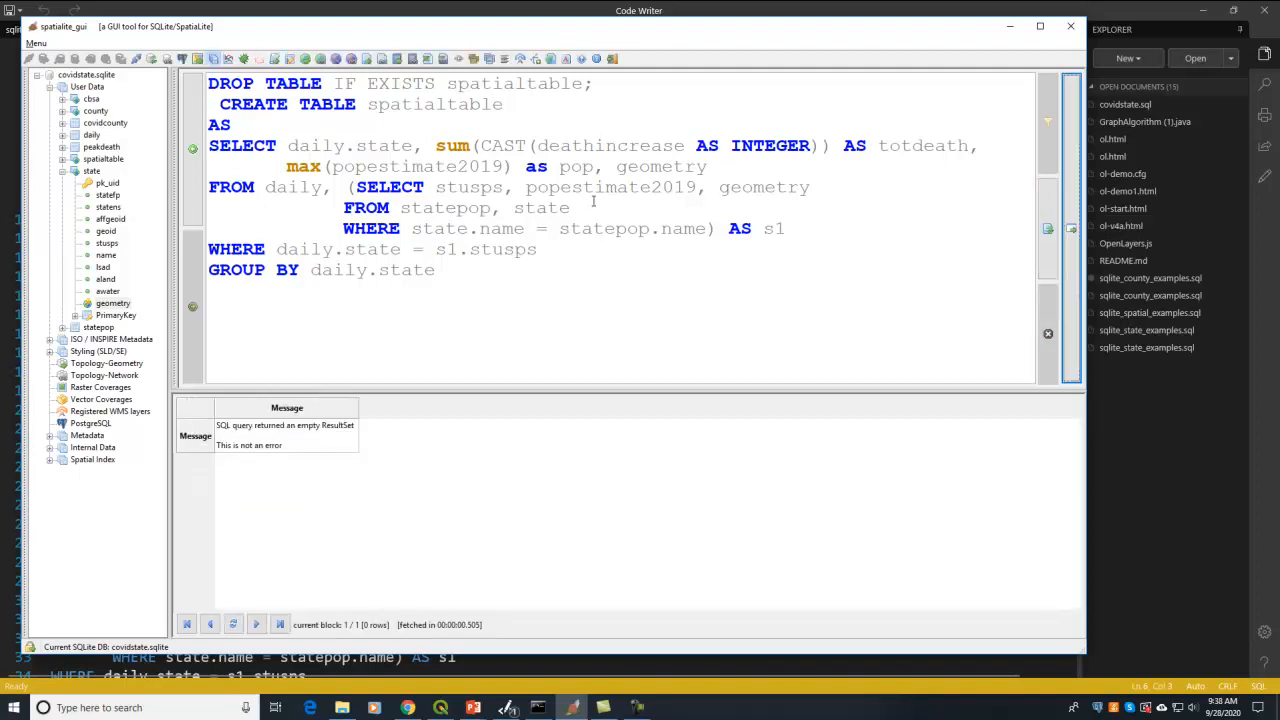
Replace the table-creation query with "select * from spatialtable" and run it to check the rebuilt table.
key(ctrl+a)
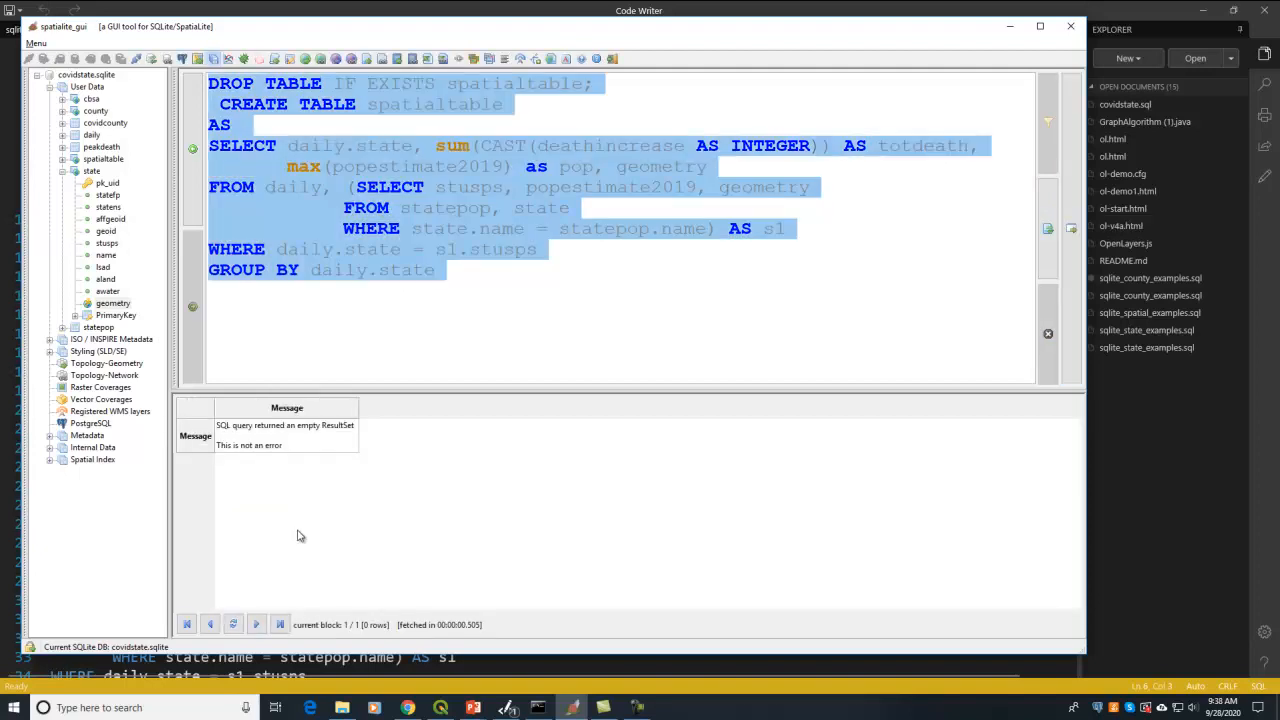
text(select * from spatialtable)
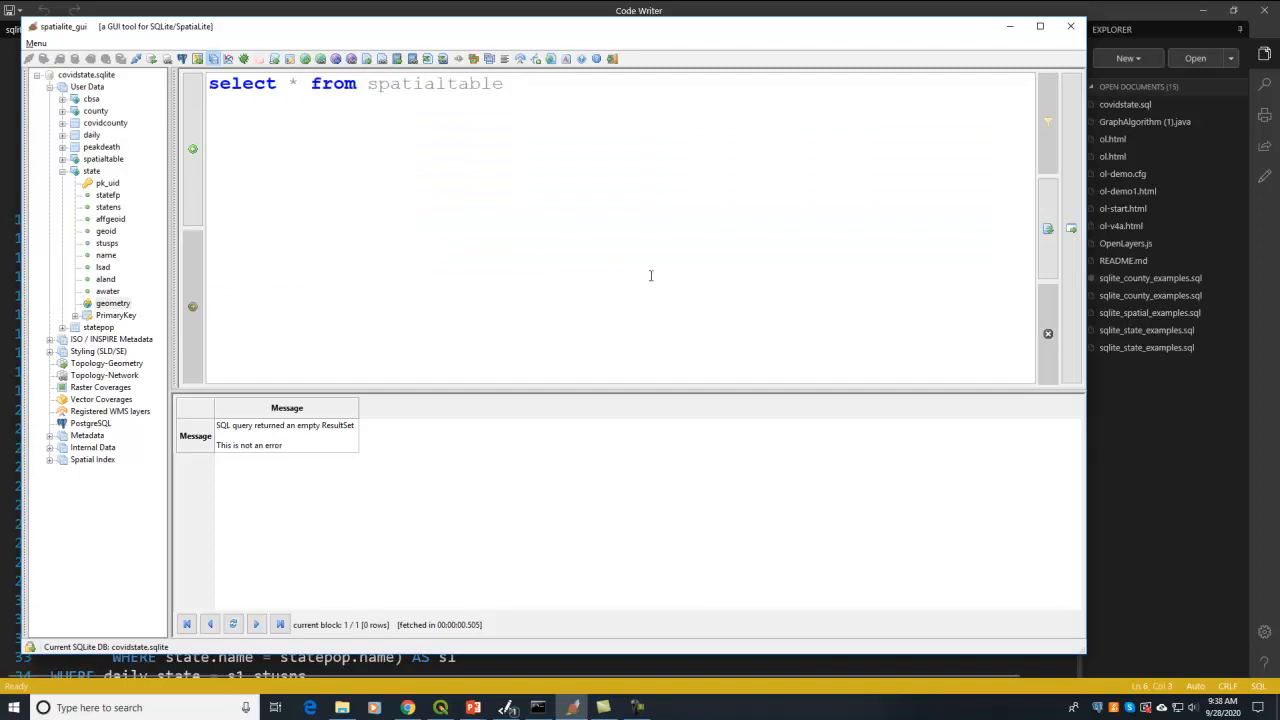
click(1071, 228)
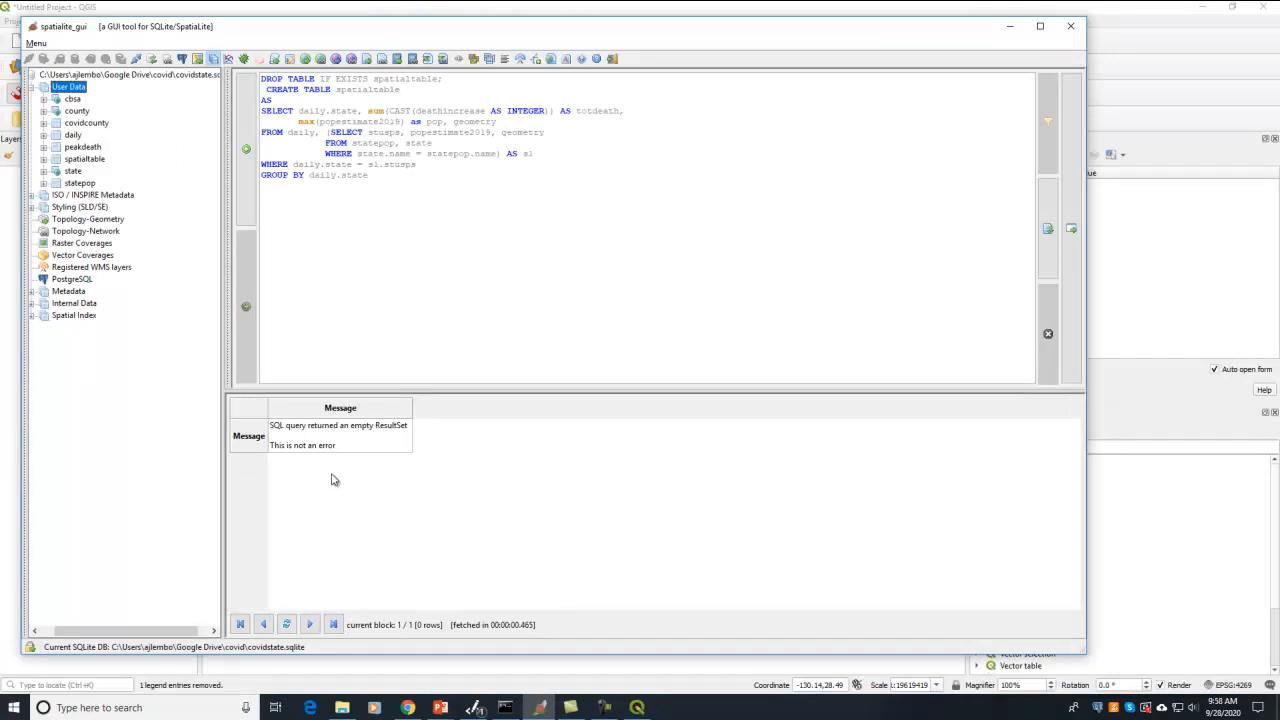
List the columns of spatialtable in the database tree and query all its rows to inspect the geometry column.
click(43, 160)
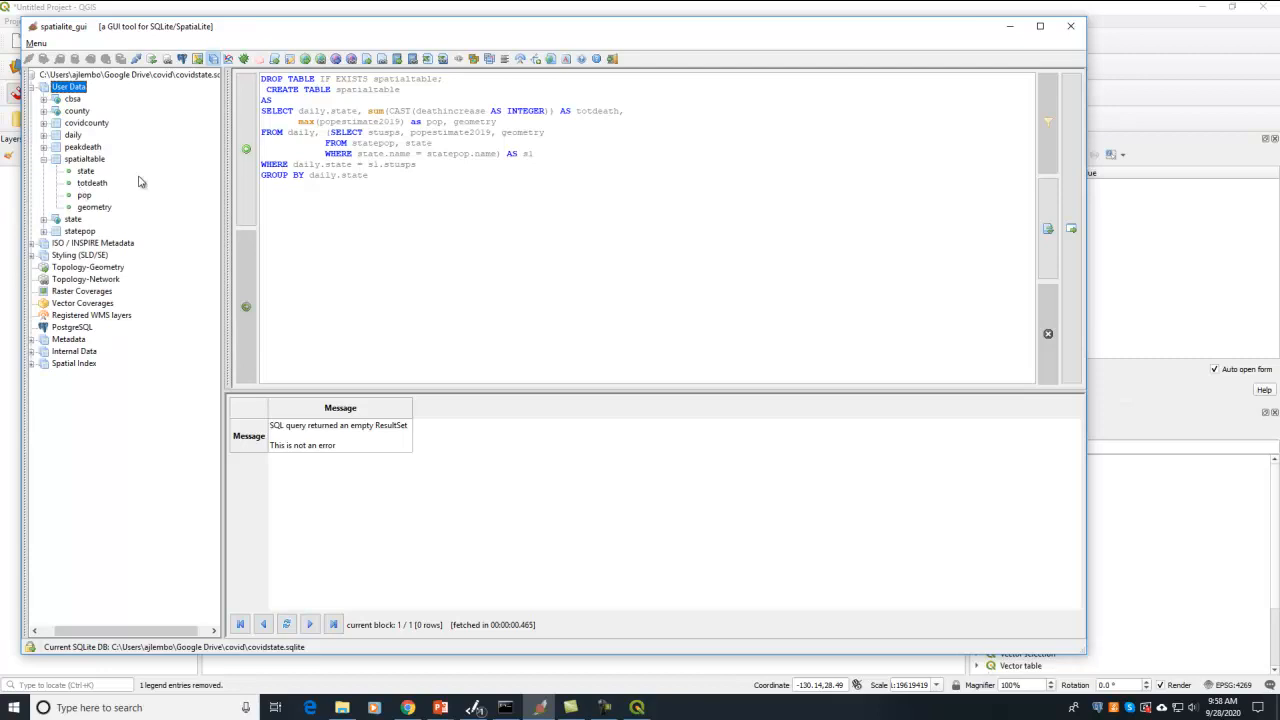
click(428, 190)
key(ctrl+a)
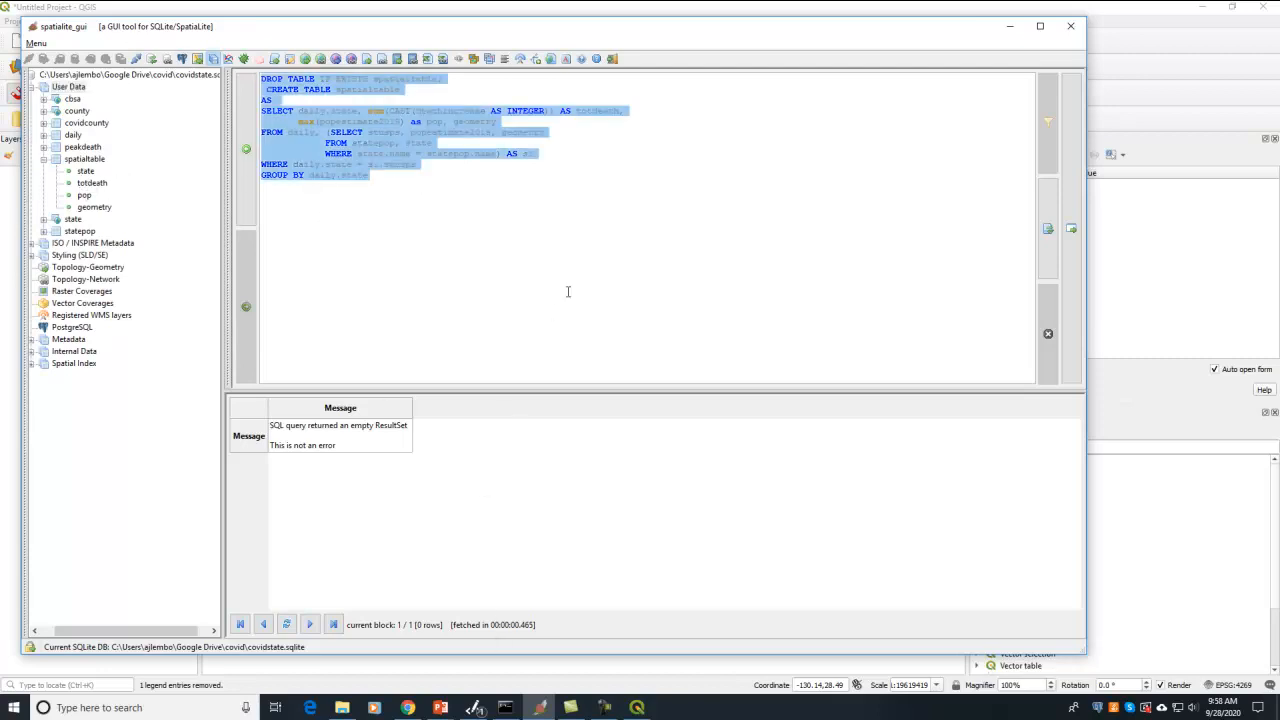
text(select * from p)
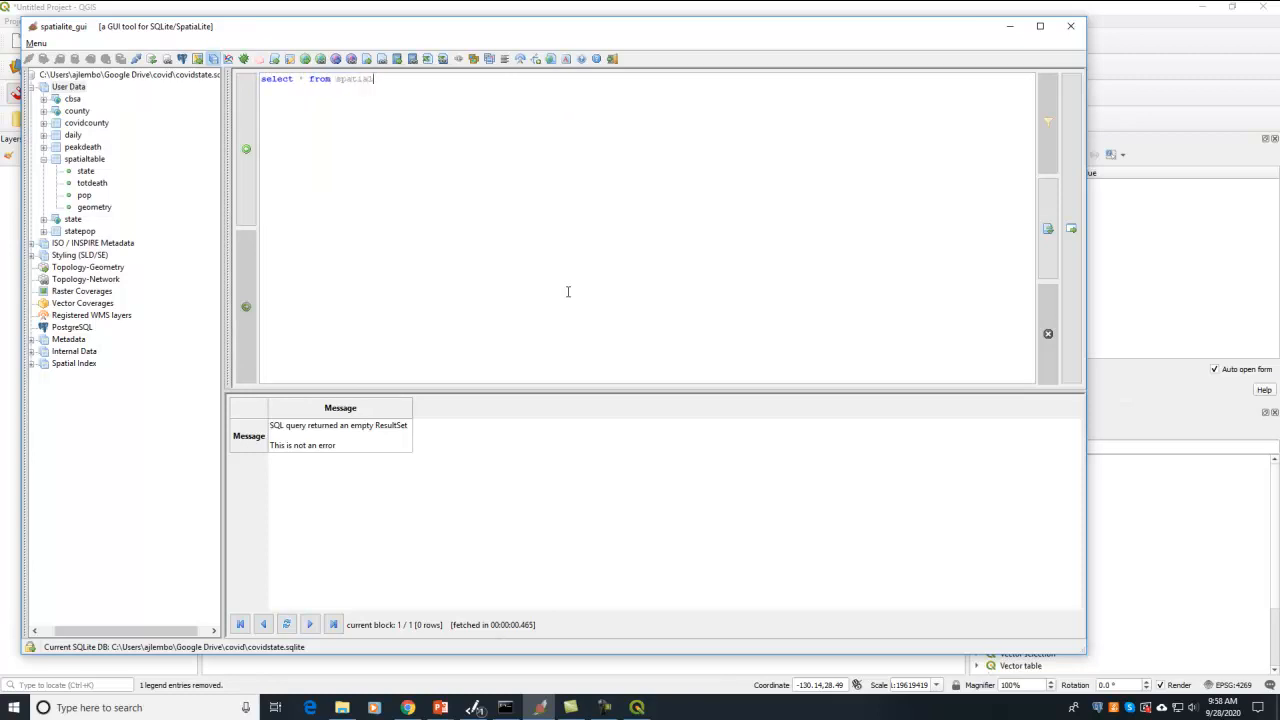
click(1071, 228)
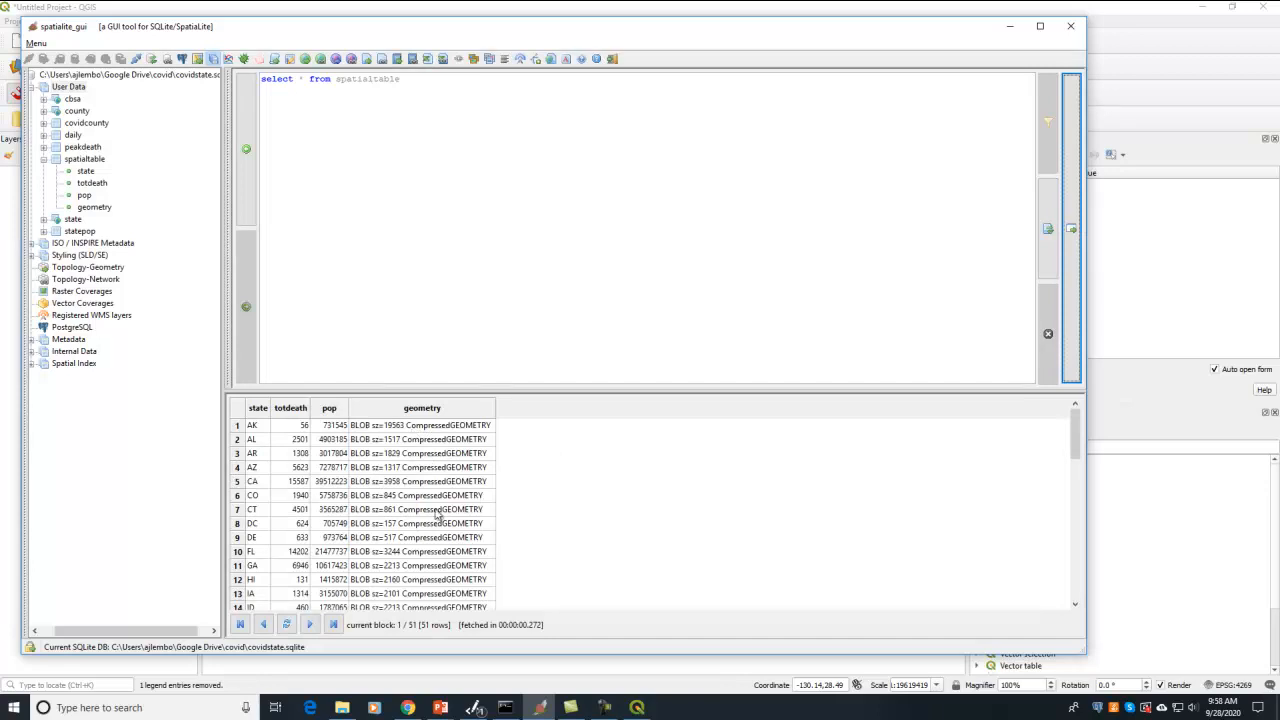
Put the spatialite_gui window away and return to the untitled QGIS project.
click(379, 202)
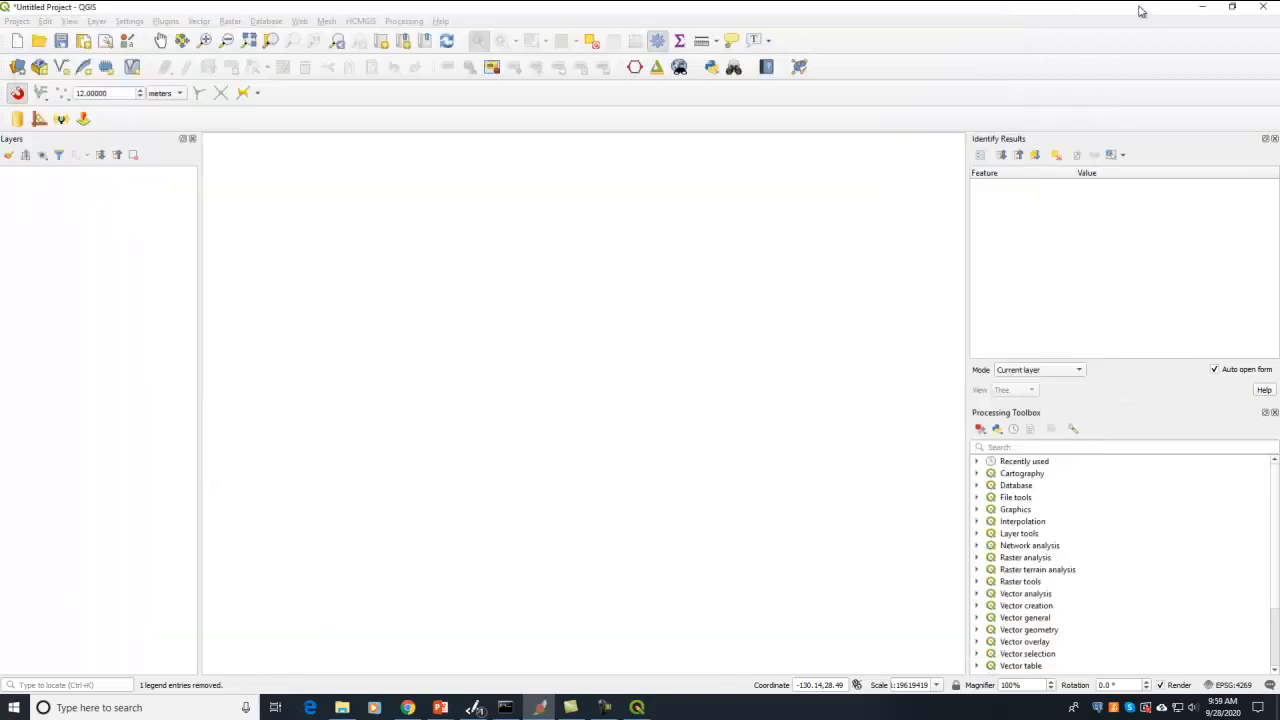
click(1145, 8)
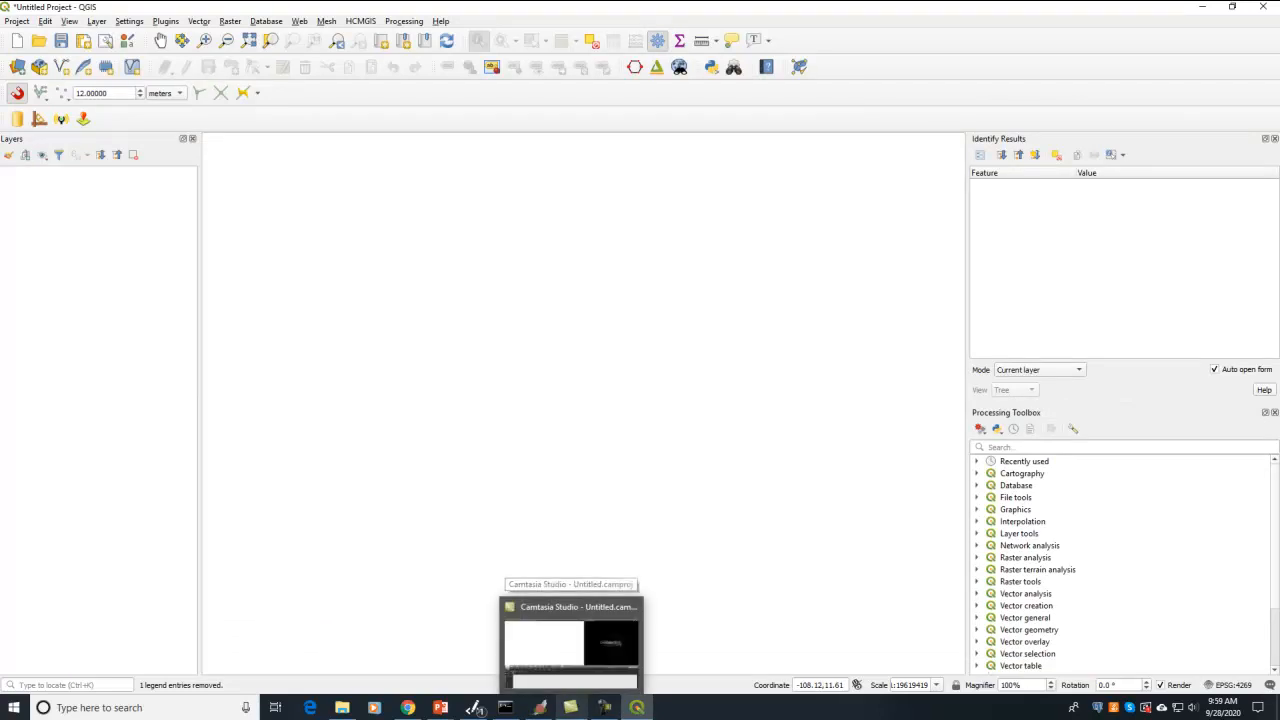
Look for spatialtable among the covidstate.sqlite layers in the SpatiaLite data source manager.
key(ctrl+l)
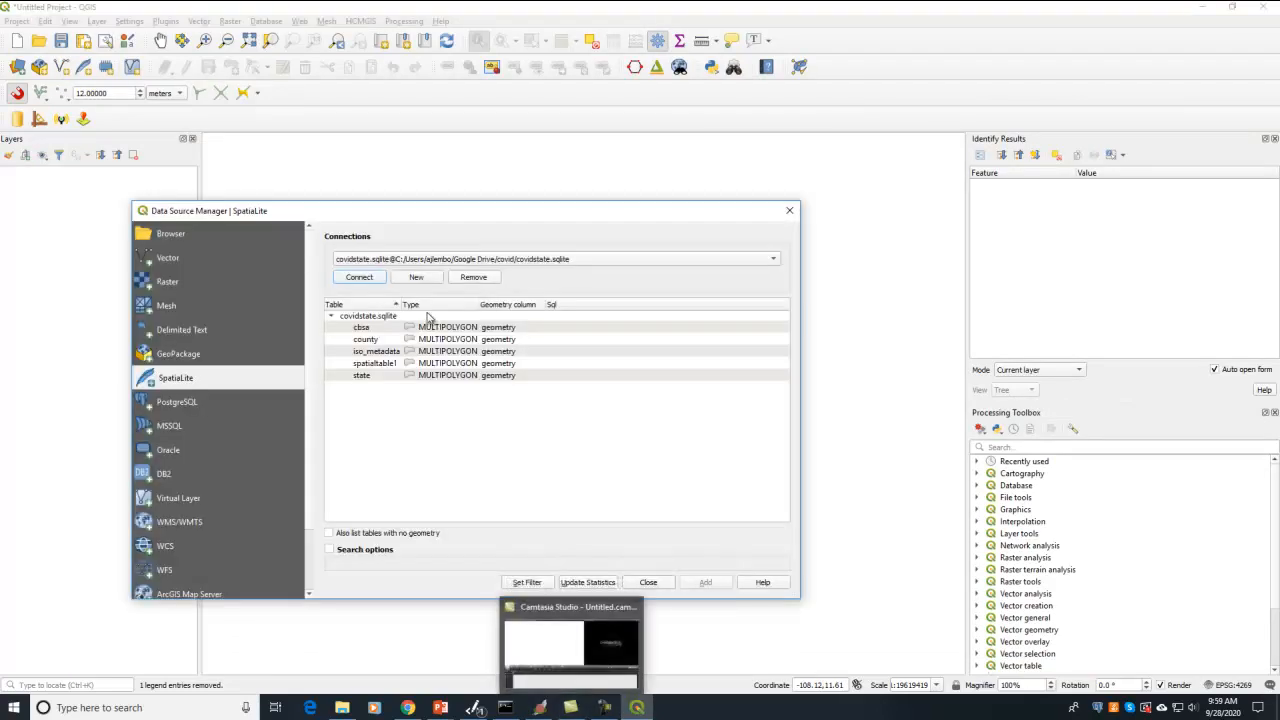
click(351, 366)
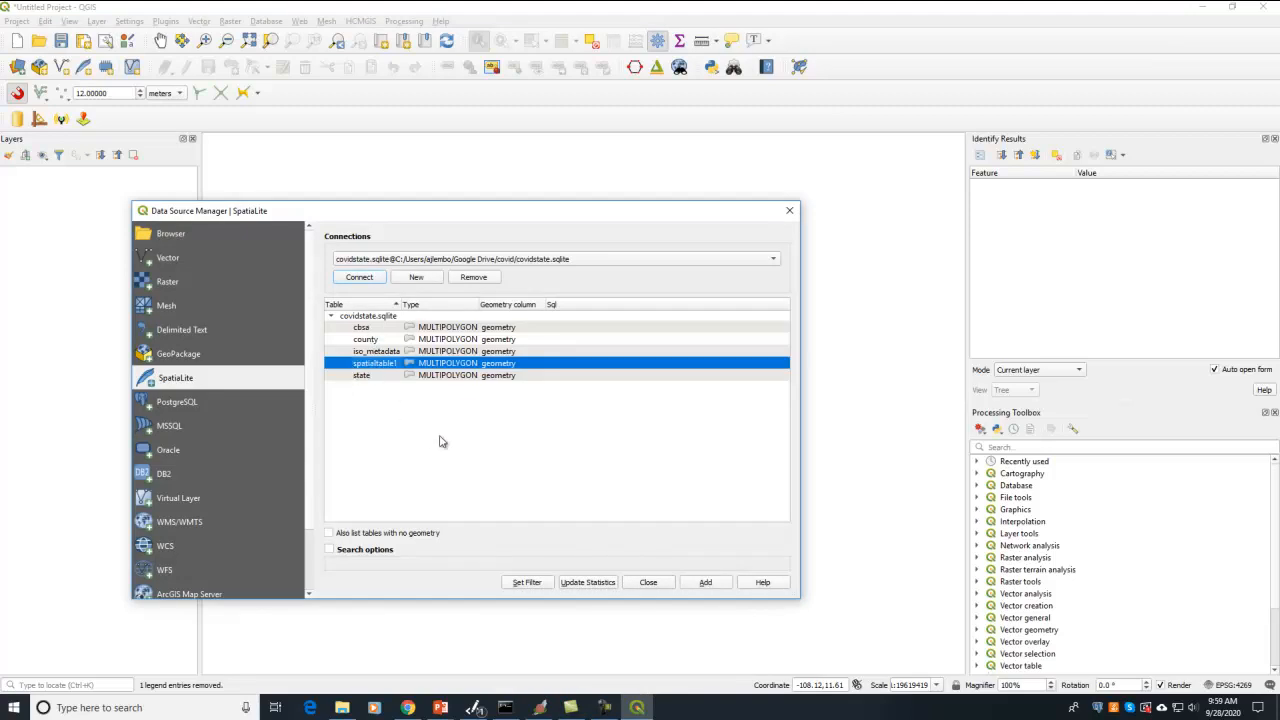
click(648, 582)
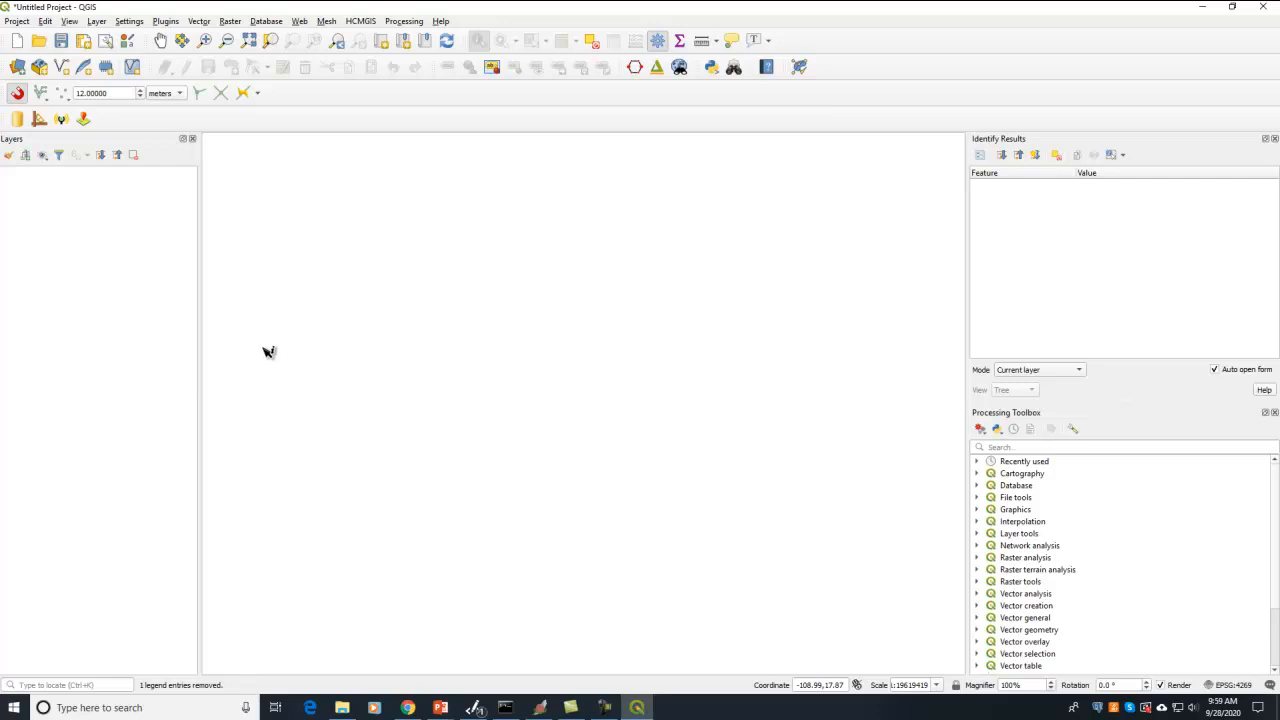
Switch to Code Writer and copy the line SELECT recovergeometrycolumn('spatialtable','geometry',4269,'MULTIPOLYGON'); from sqlite_spatial_examples.sql.
key(alt+Tab)
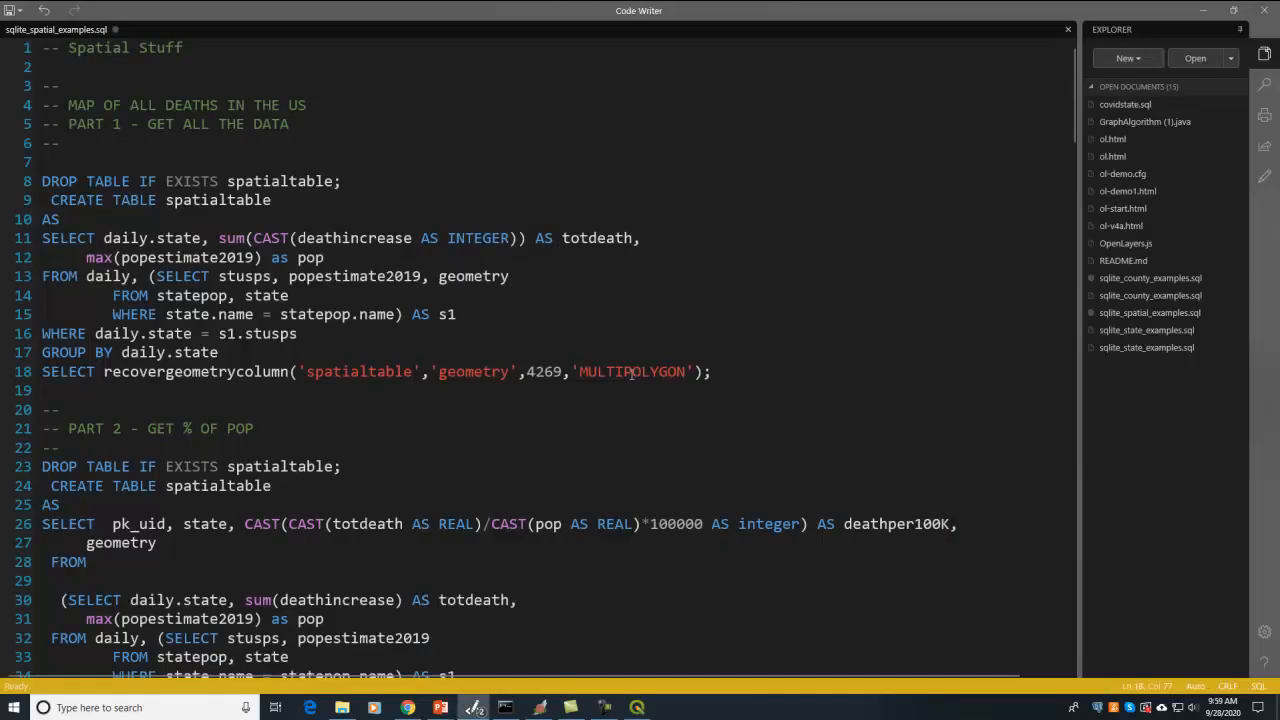
drag(46, 373, 760, 376)
click(760, 376)
double_click(531, 371)
key(End)
drag(716, 371, 40, 371)
key(ctrl+c)
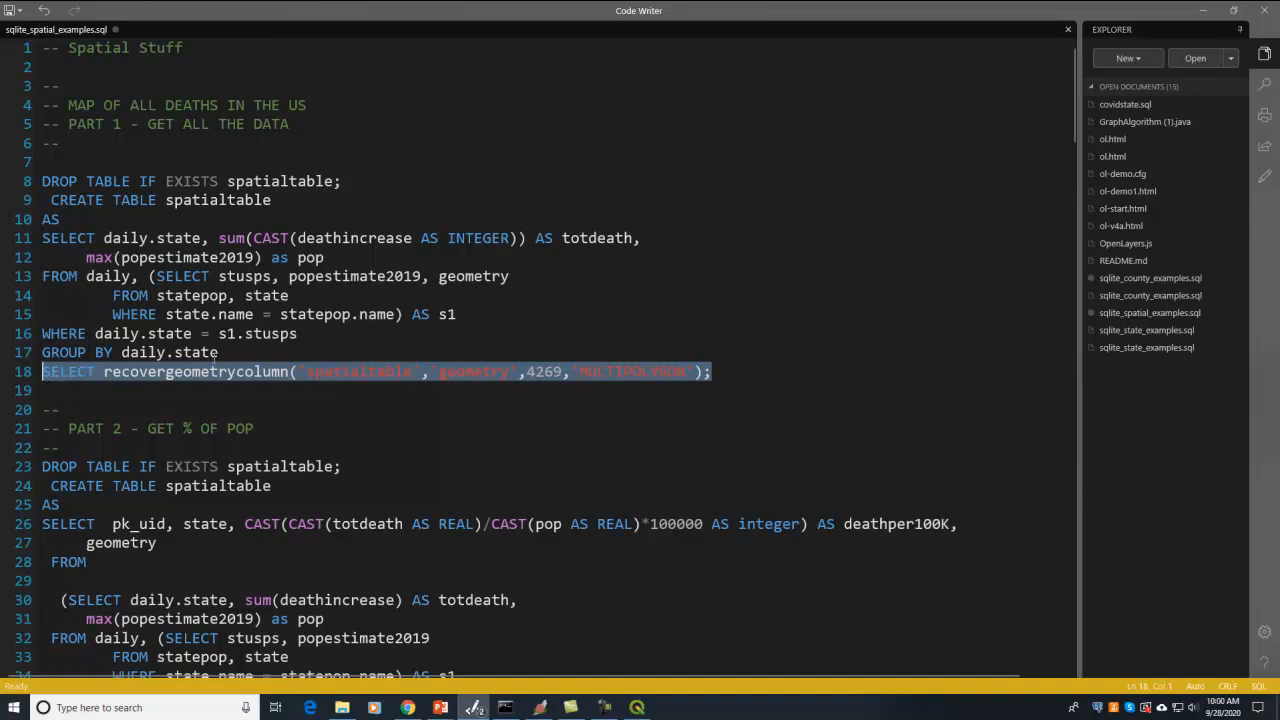
Switch to spatialite_gui, run the spatialtable creation query with the copied recovergeometrycolumn statement appended, and refresh the User Data tree.
key(alt+Tab)
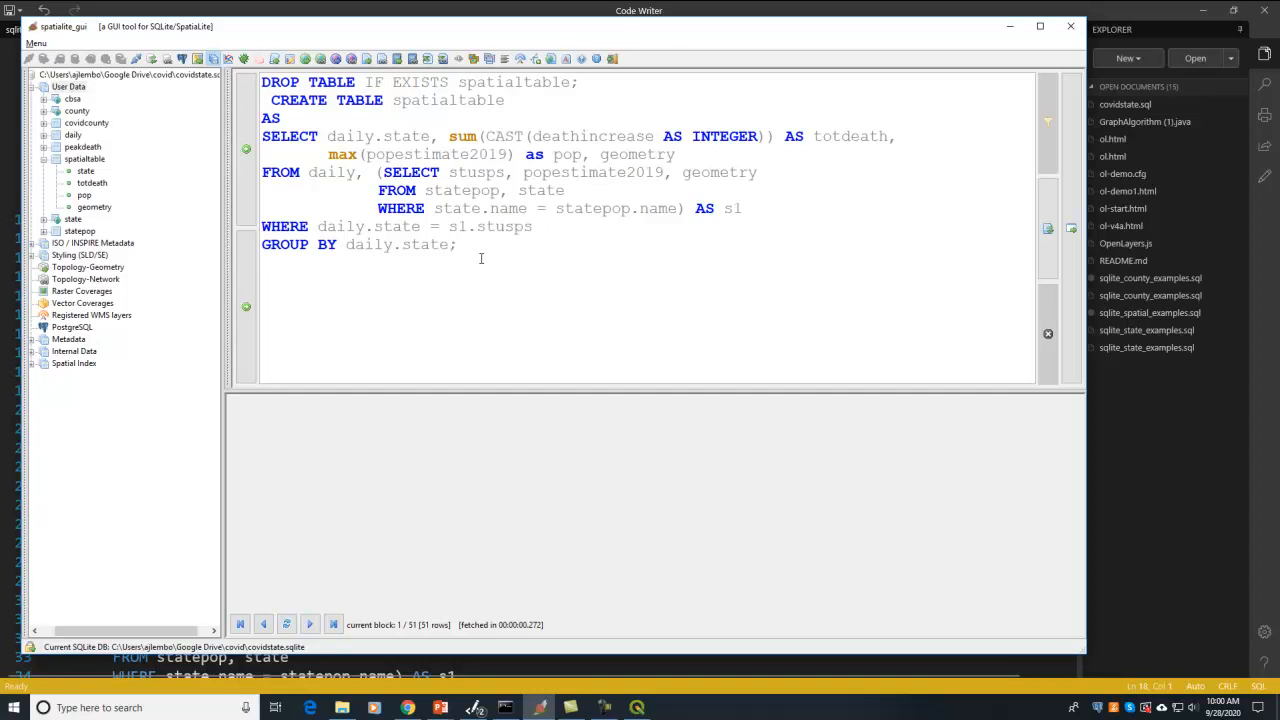
key(ctrl+v)
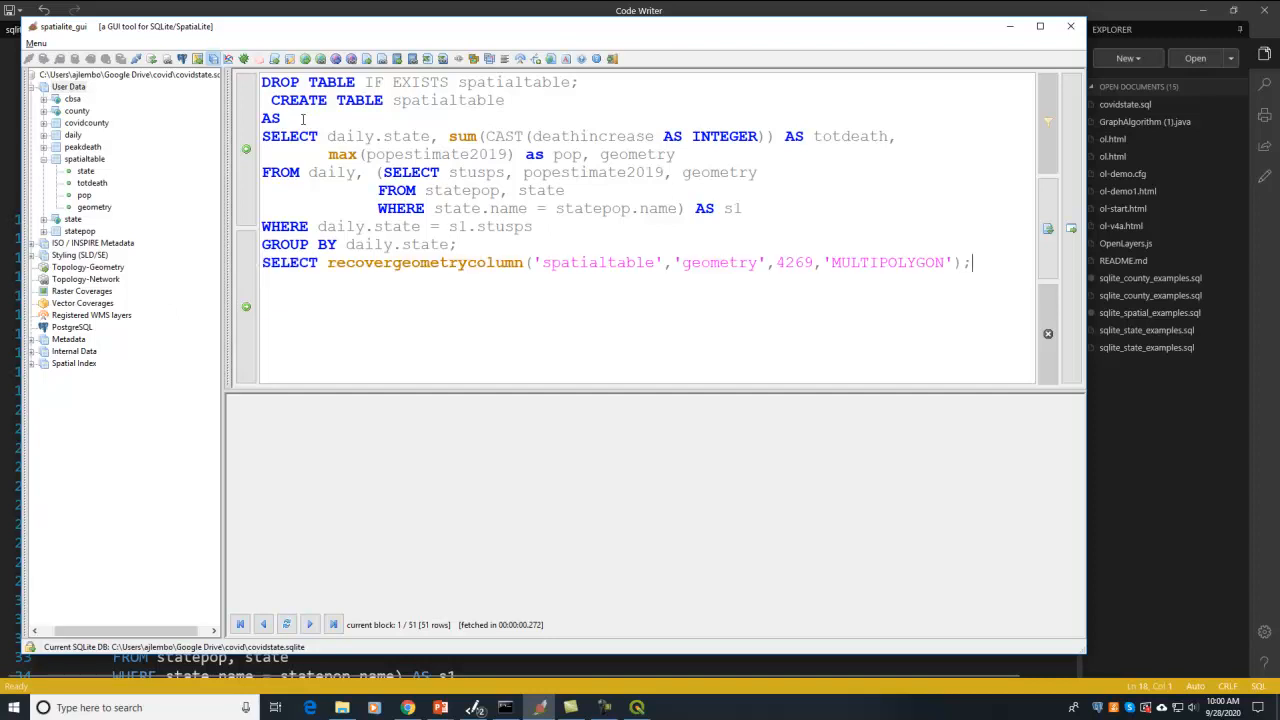
click(44, 159)
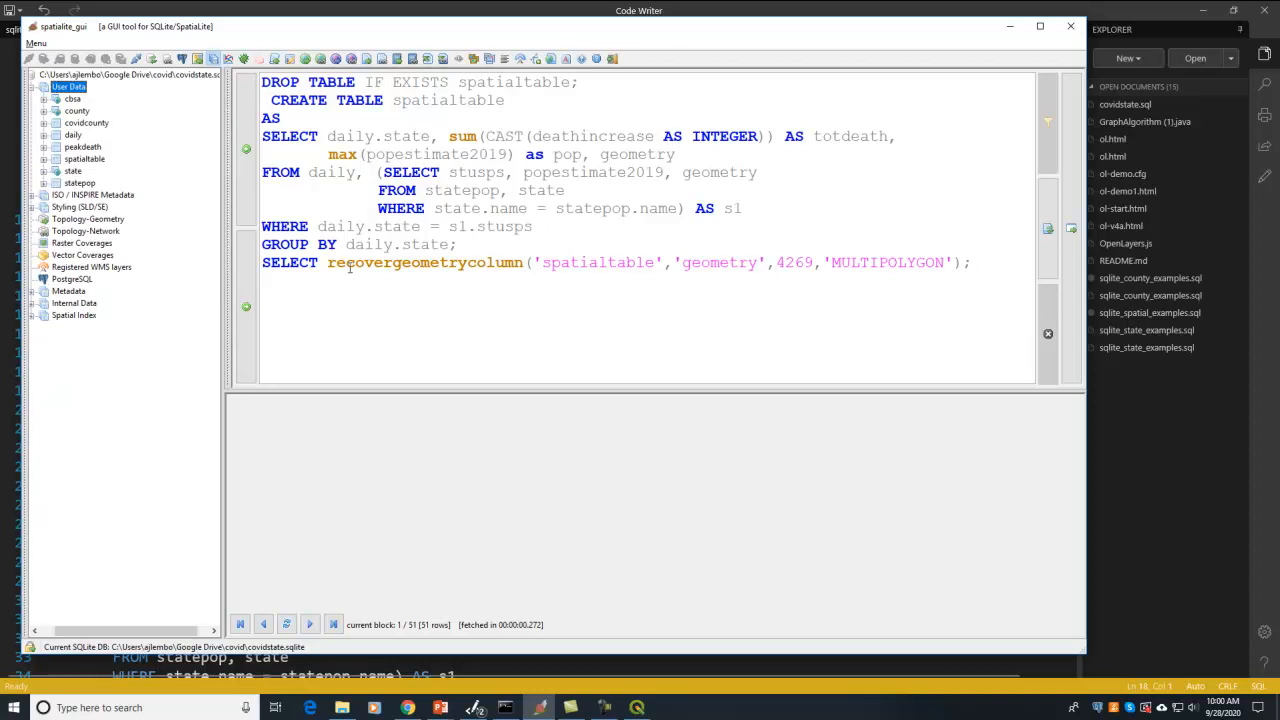
click(1071, 220)
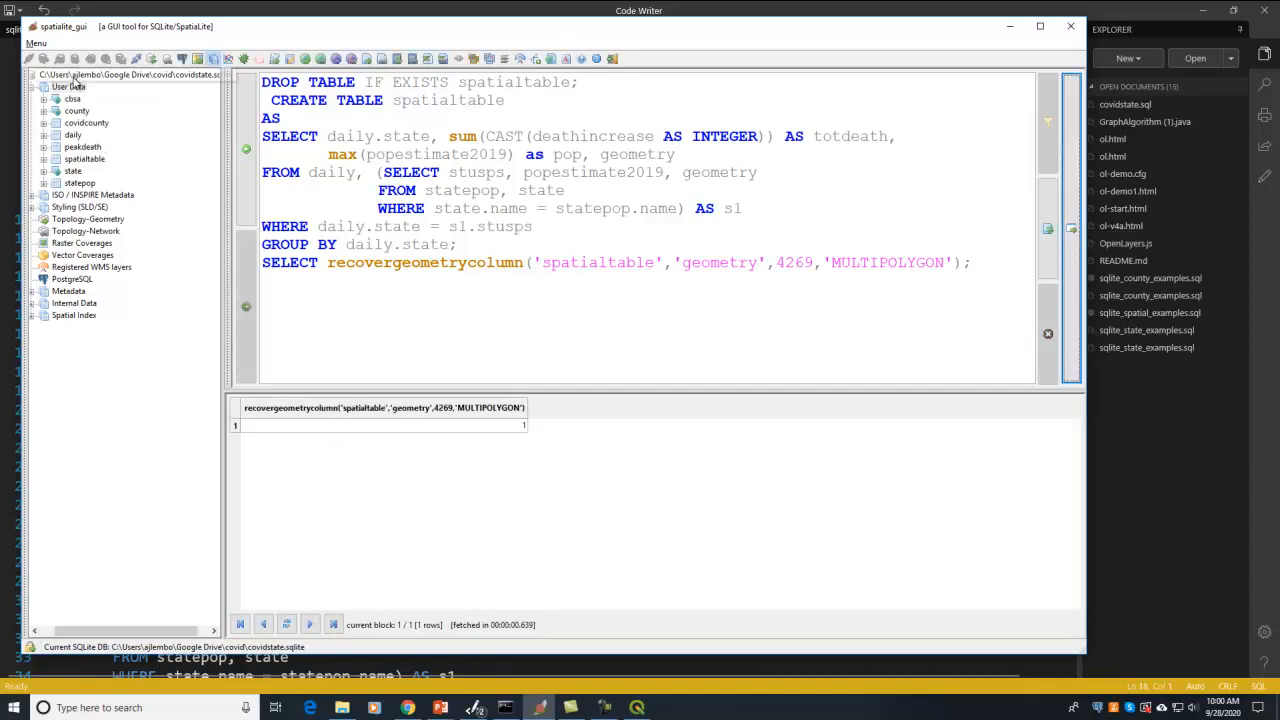
right_click(62, 88)
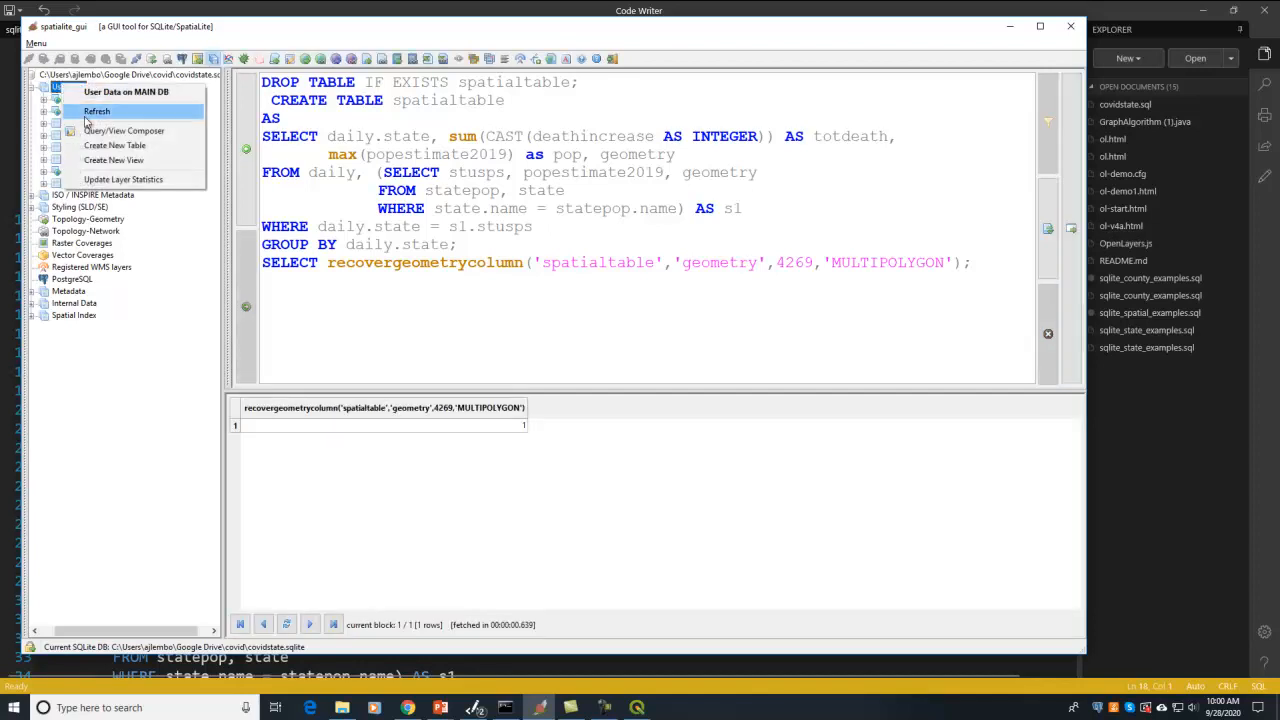
click(85, 112)
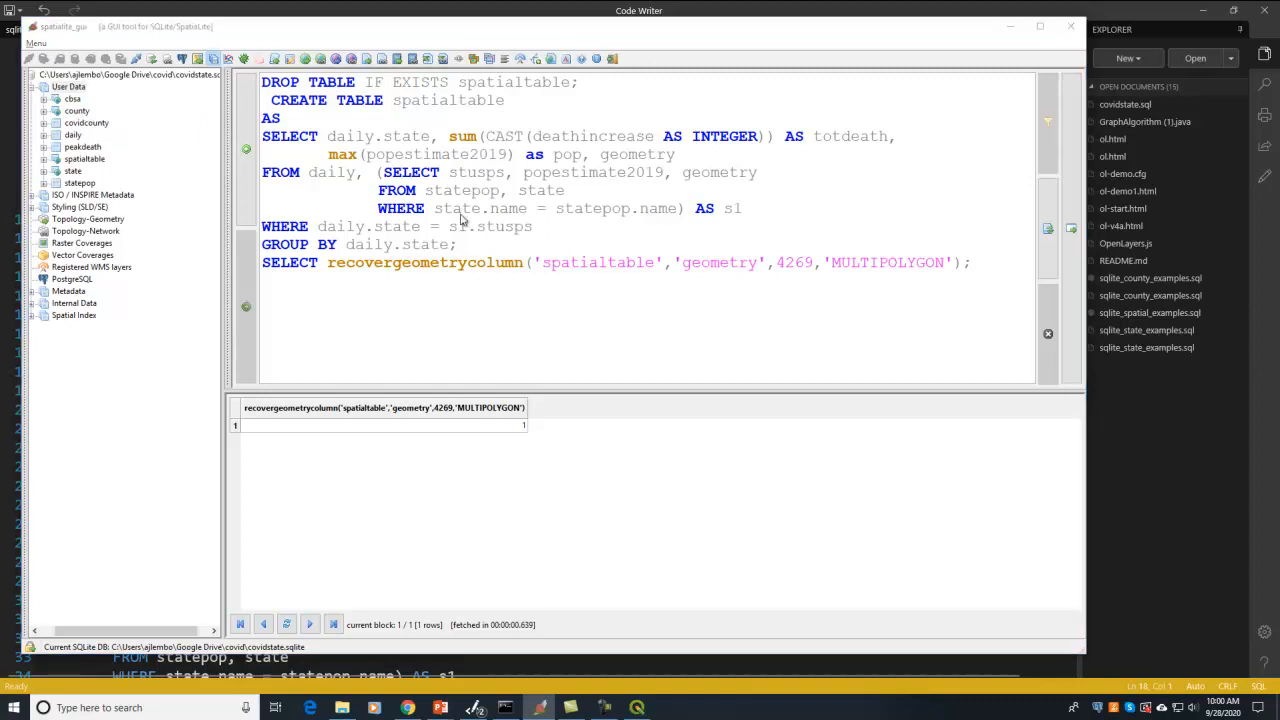
Switch to QGIS, reconnect to covidstate.sqlite and add spatialtable to the project as a map layer.
key(alt+Tab)
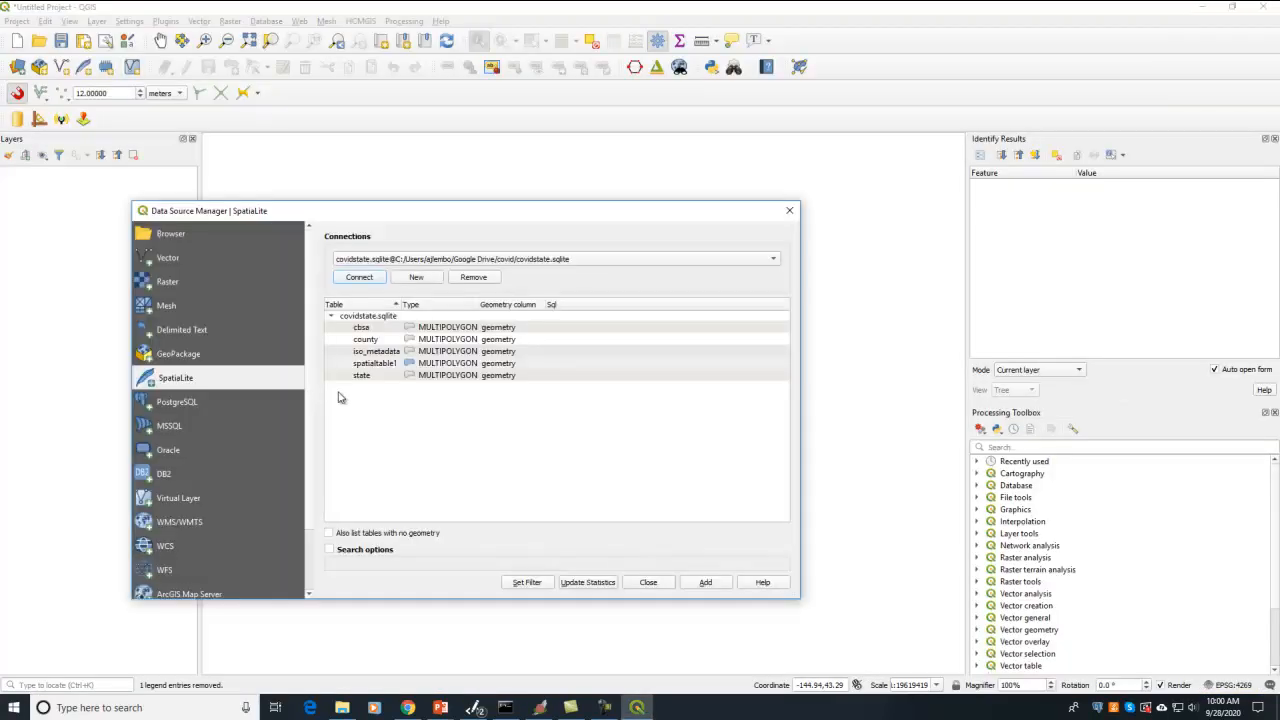
click(358, 278)
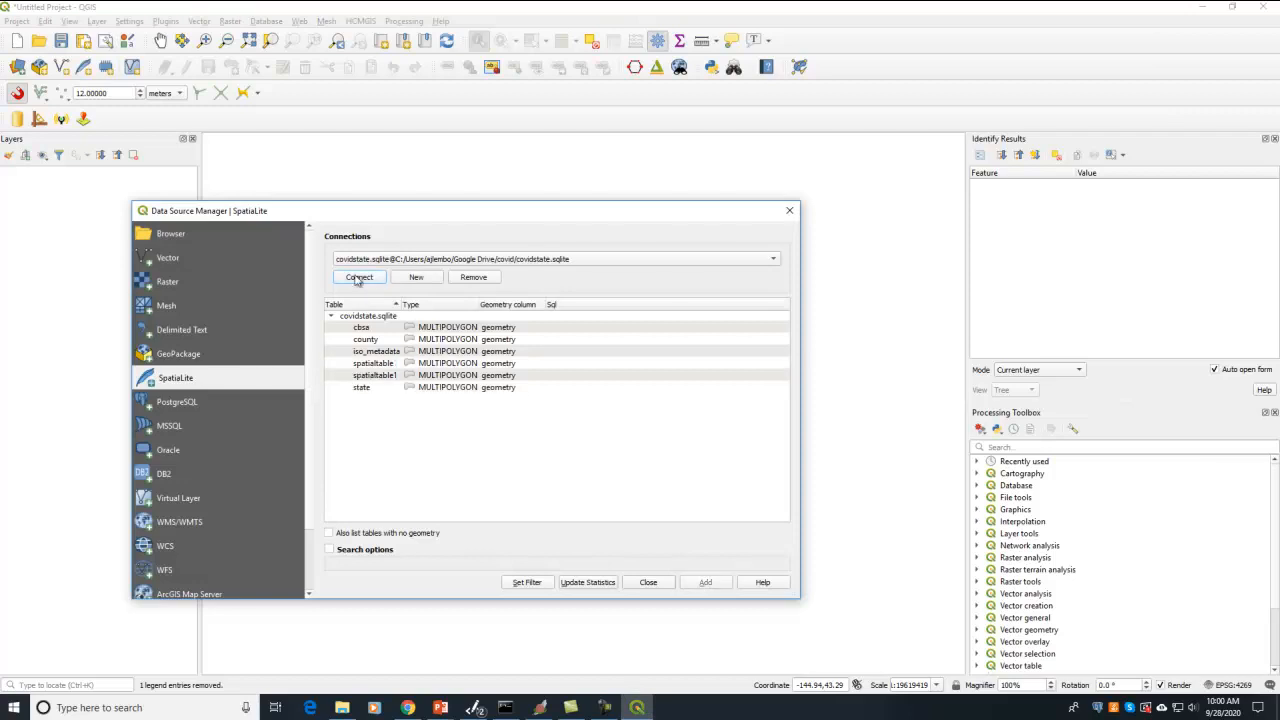
click(365, 351)
click(390, 364)
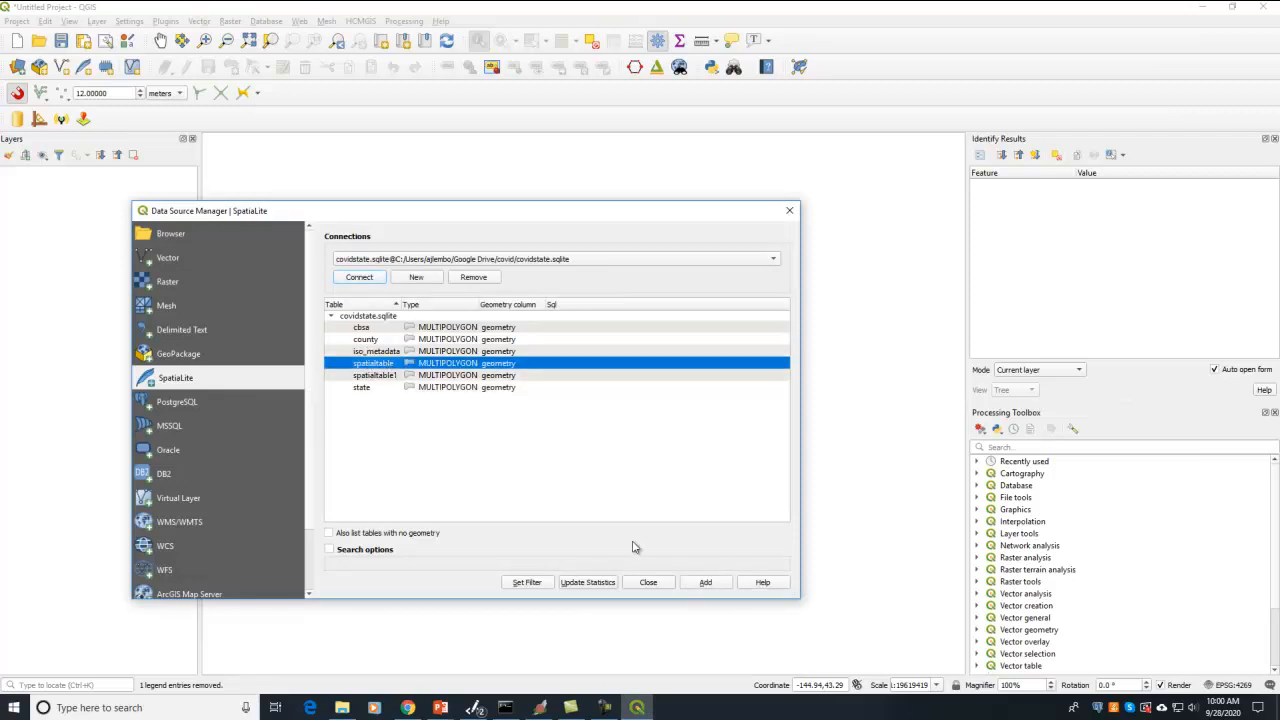
click(705, 582)
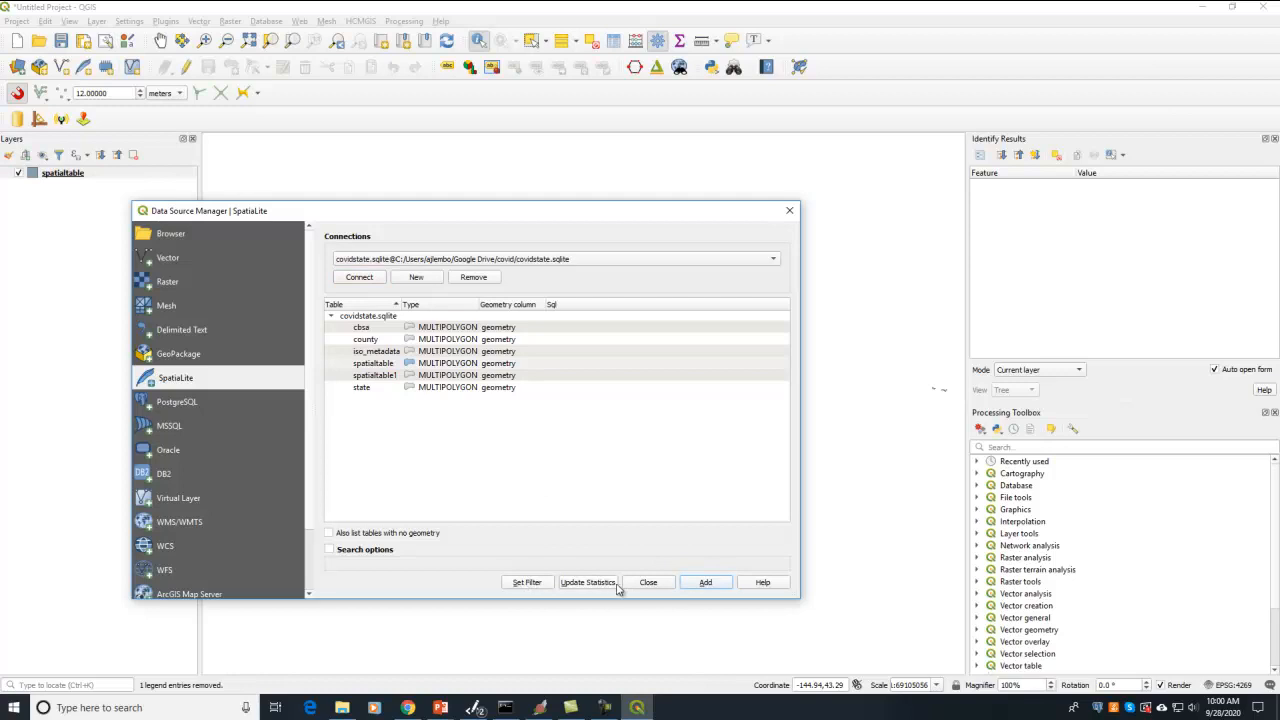
click(648, 582)
Identify Minnesota on the map to view its state, totdeath and pop attributes.
scroll(375, 410, up, 1)
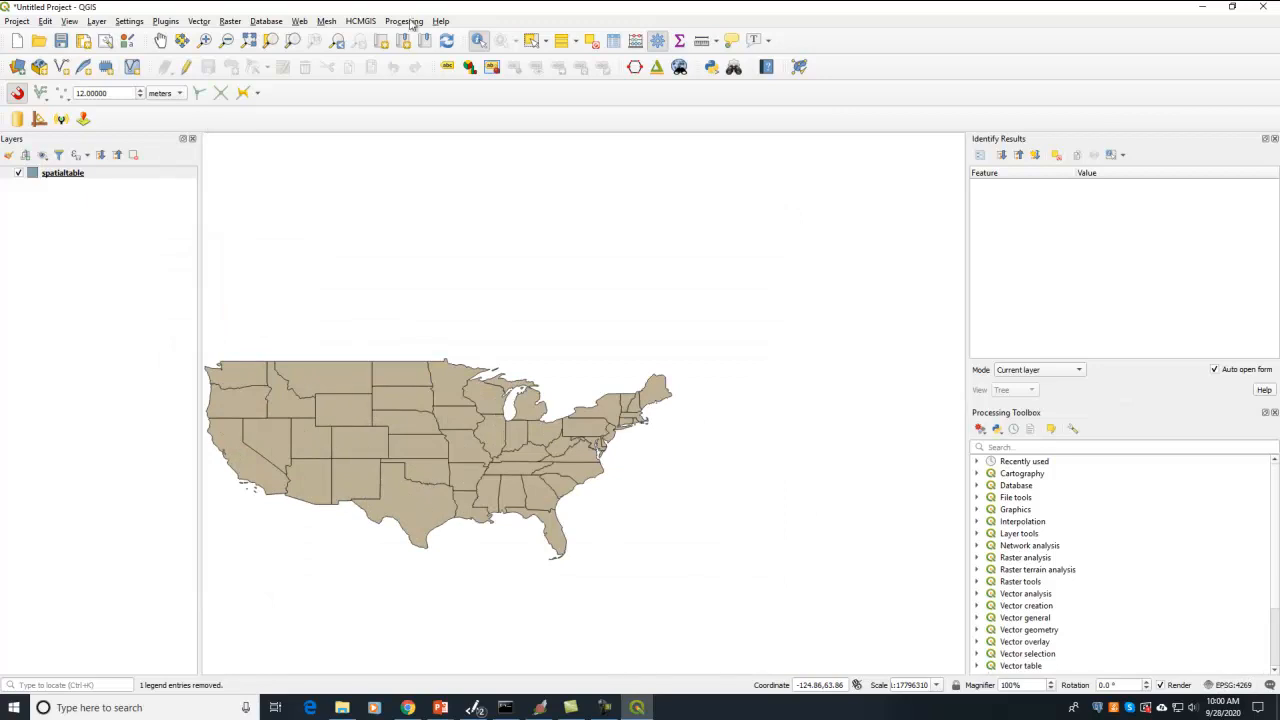
click(457, 378)
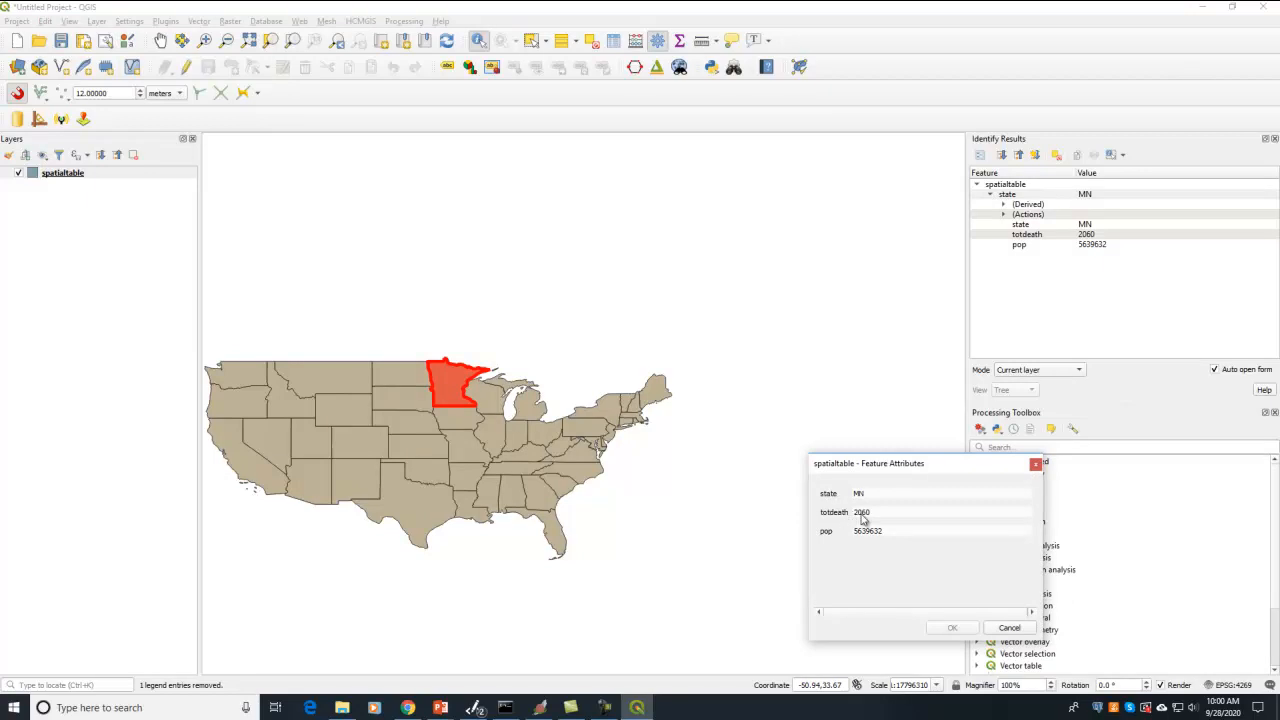
click(1006, 627)
Set the project coordinate reference system to USA_Contiguous_Lambert_Conformal_Conic (EPSG:102004).
click(1230, 684)
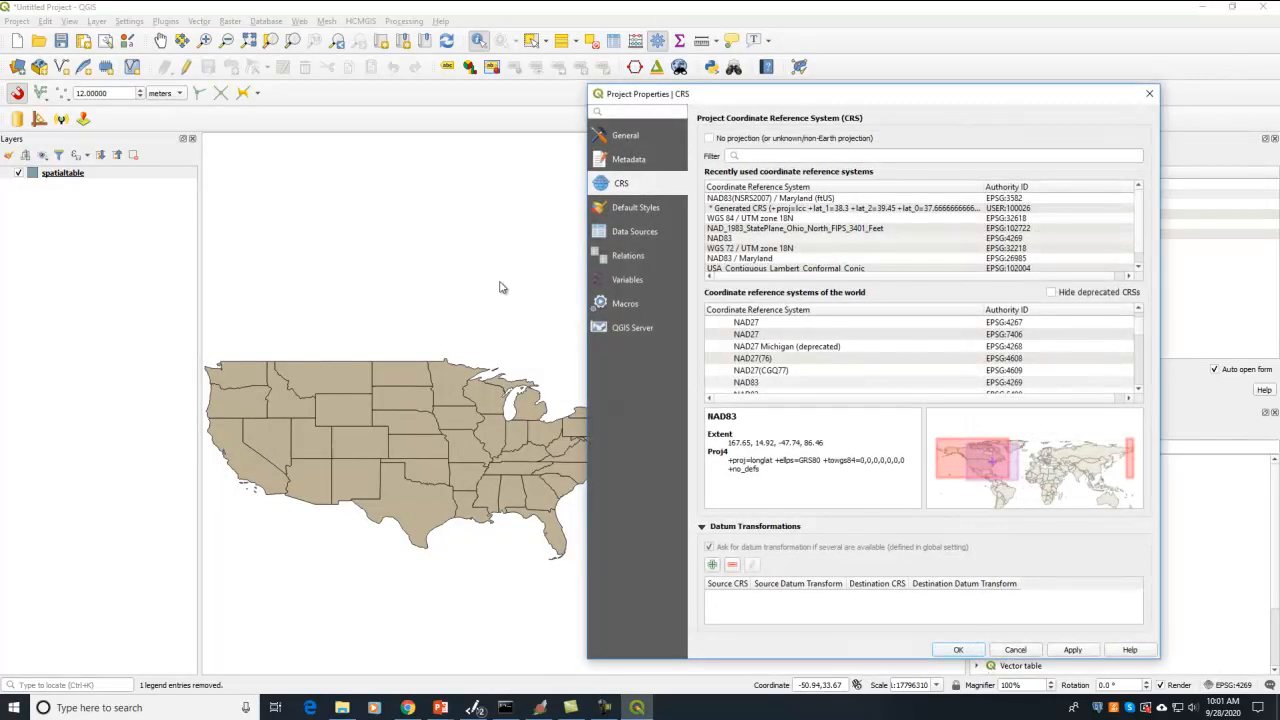
click(766, 269)
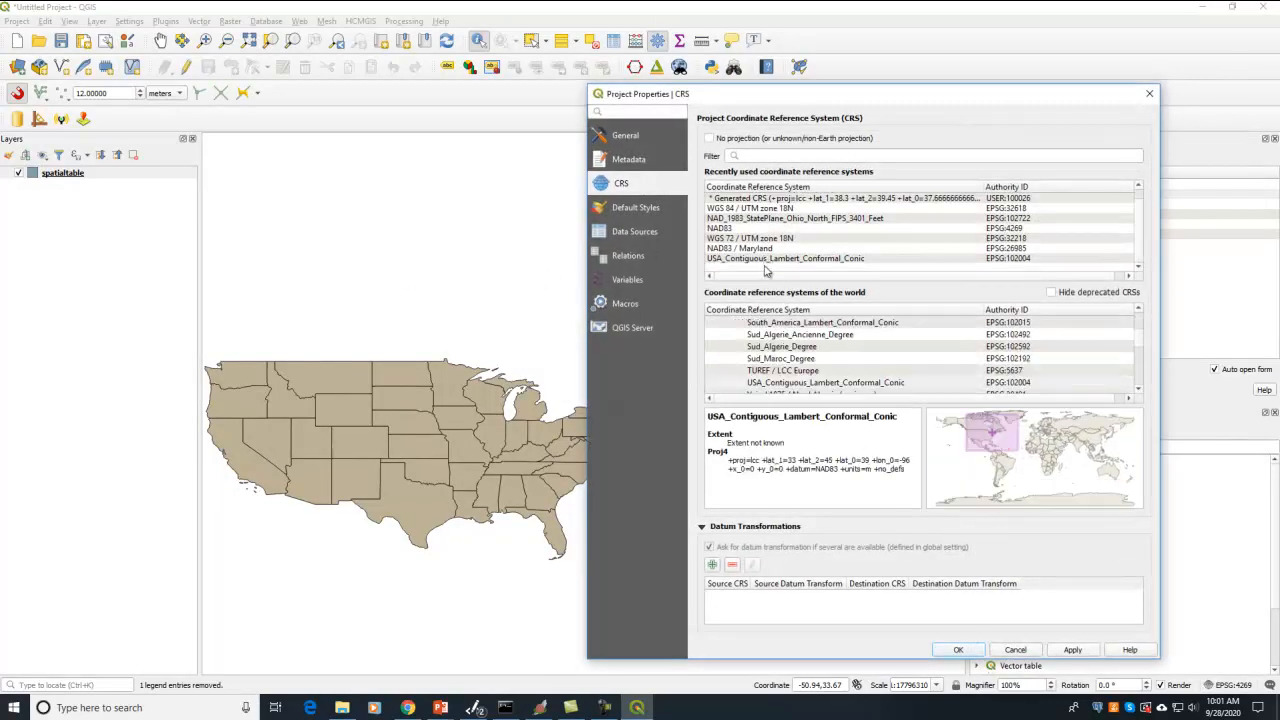
click(760, 259)
click(1070, 650)
click(958, 650)
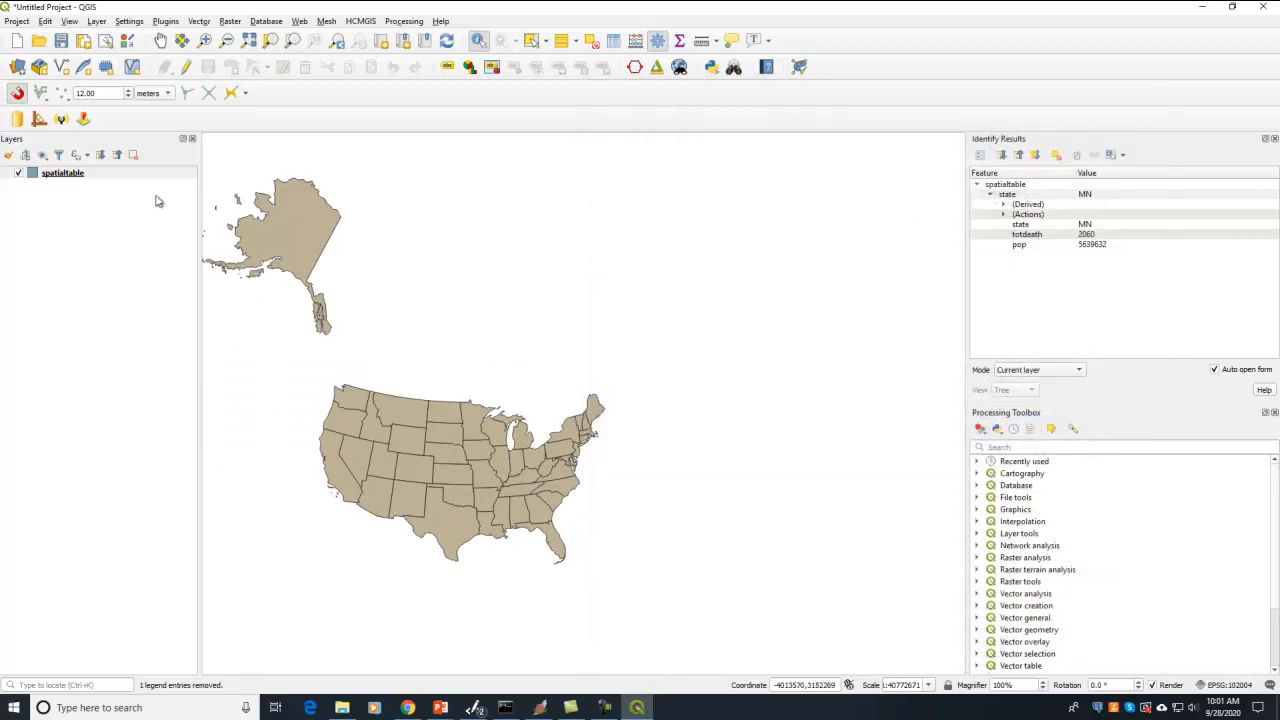
Identify Florida and New York on the reprojected map to compare their totdeath and pop attributes.
click(204, 40)
drag(304, 337, 658, 598)
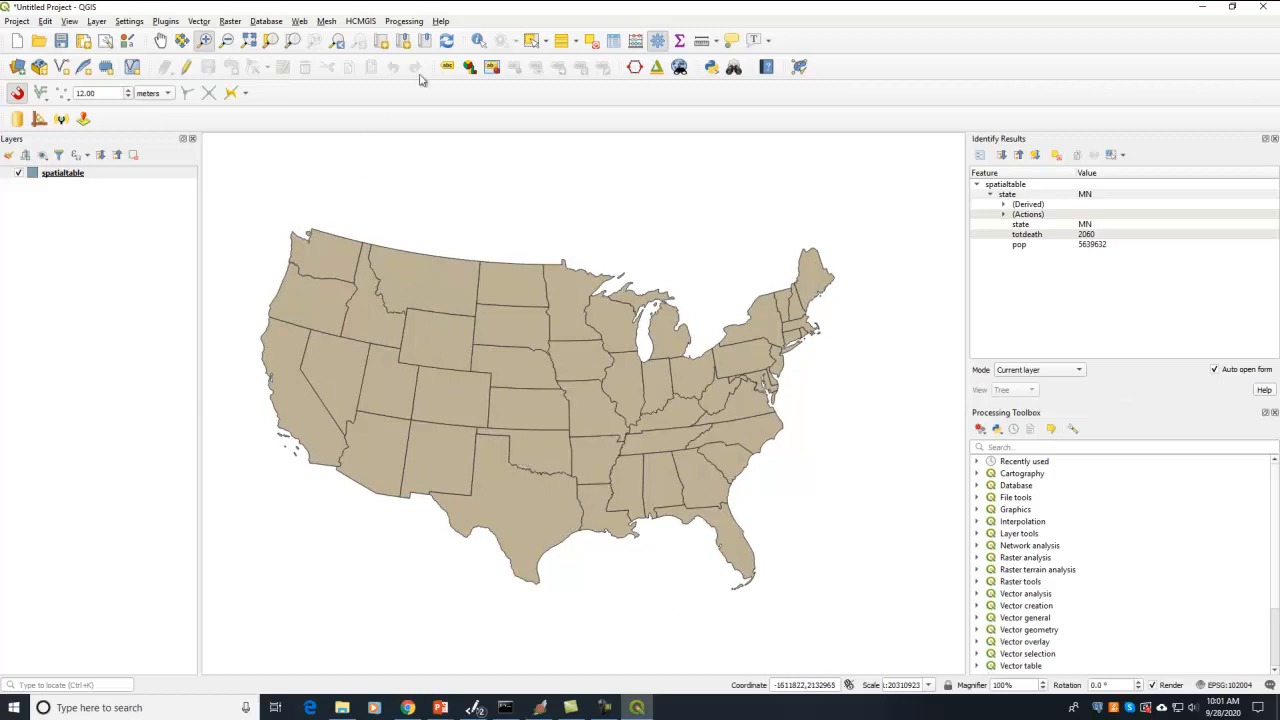
click(479, 43)
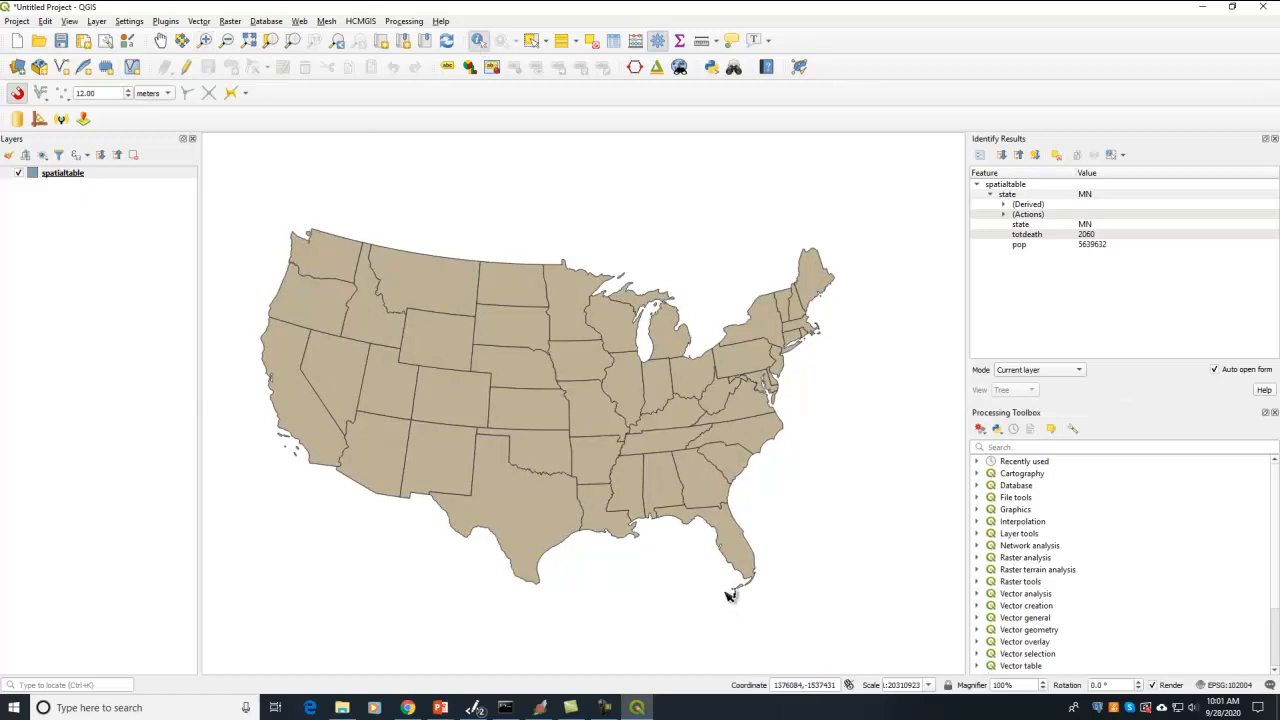
click(749, 549)
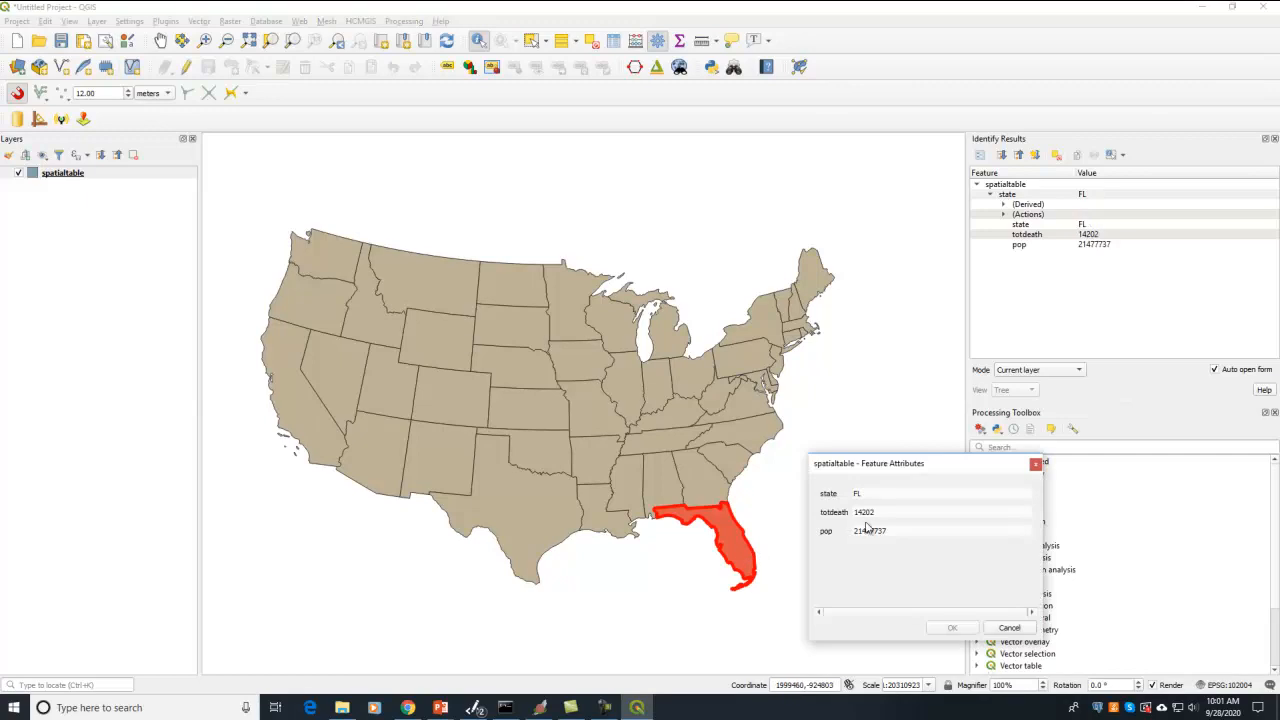
click(1009, 628)
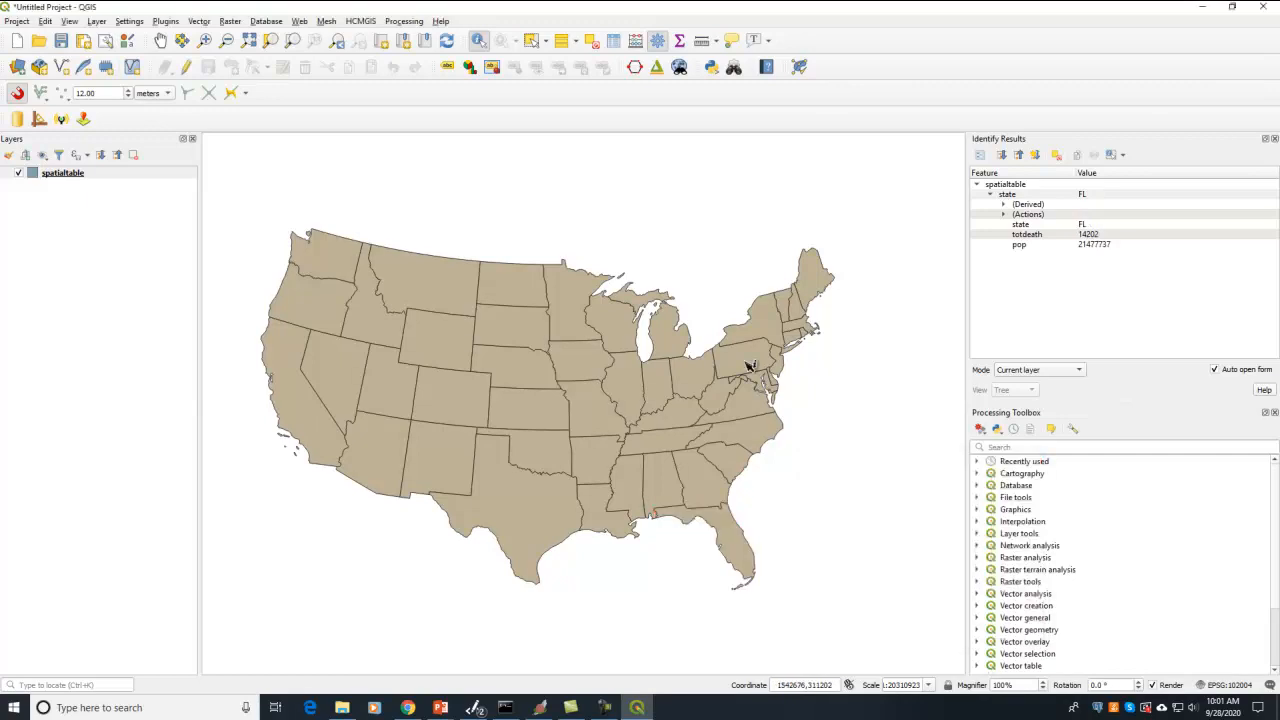
click(760, 324)
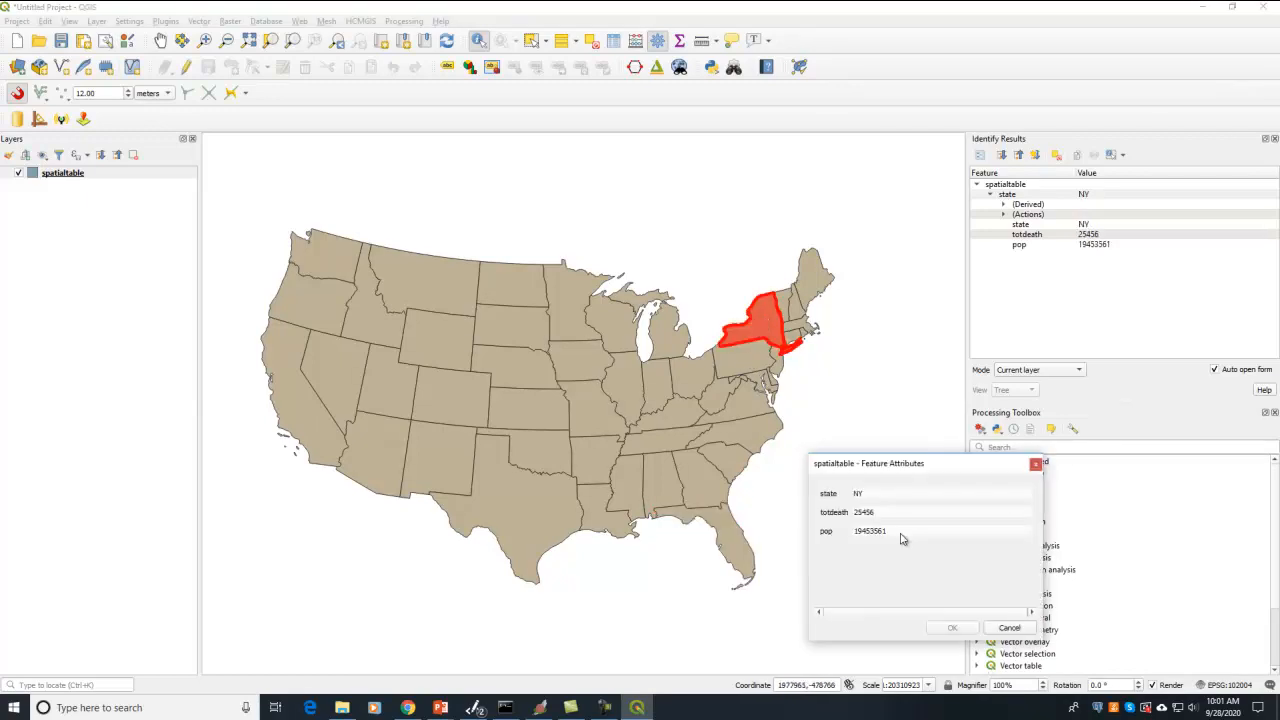
click(1007, 628)
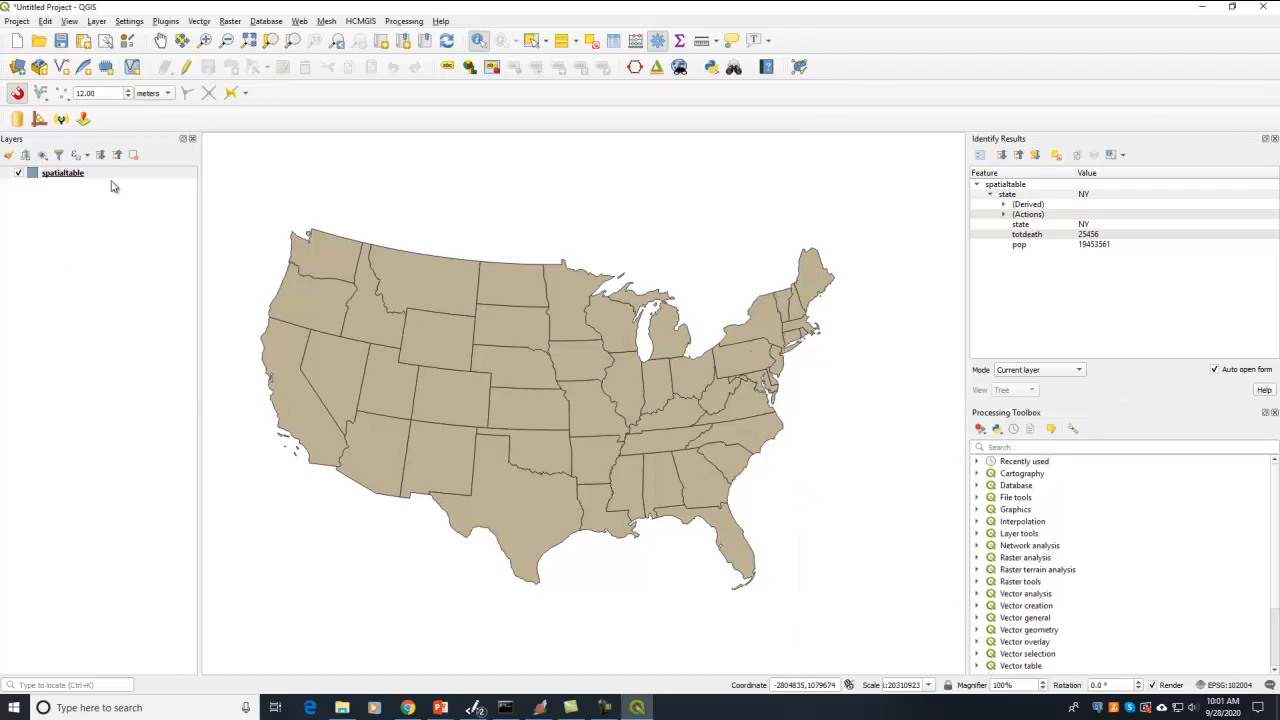
Style the spatialtable layer with the Graduated renderer based on the totdeath column.
click(9, 156)
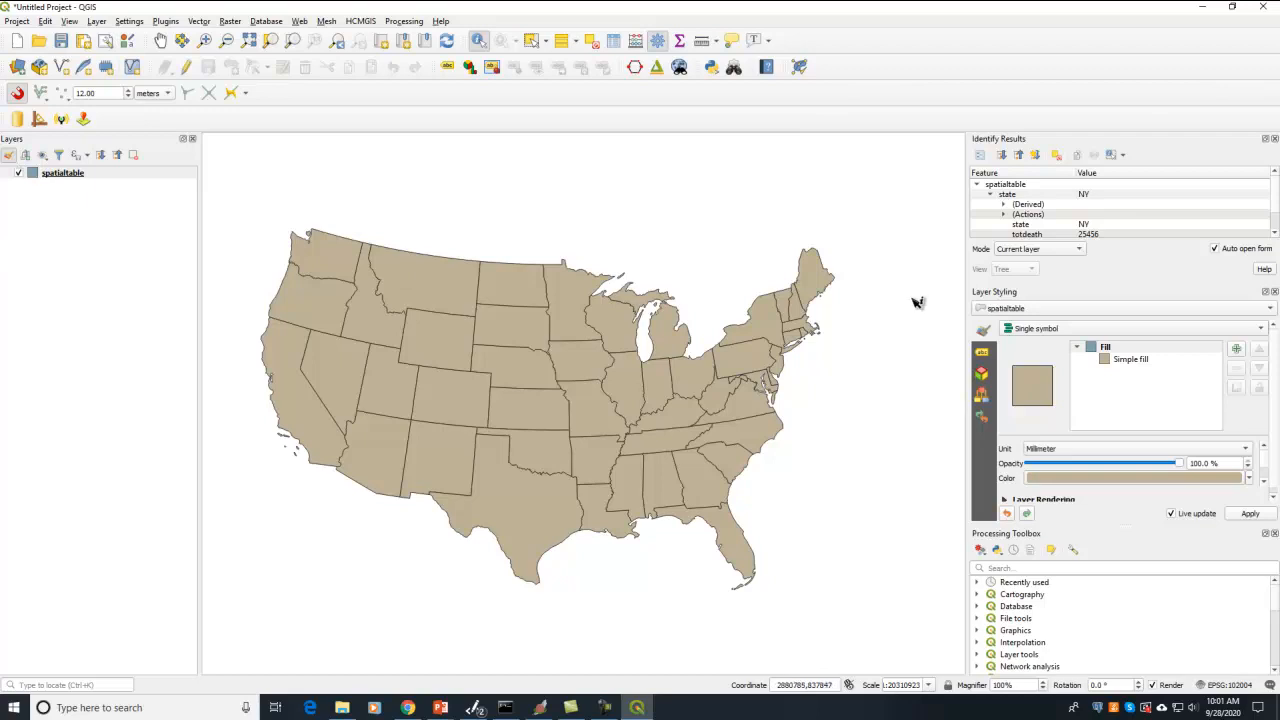
click(1026, 326)
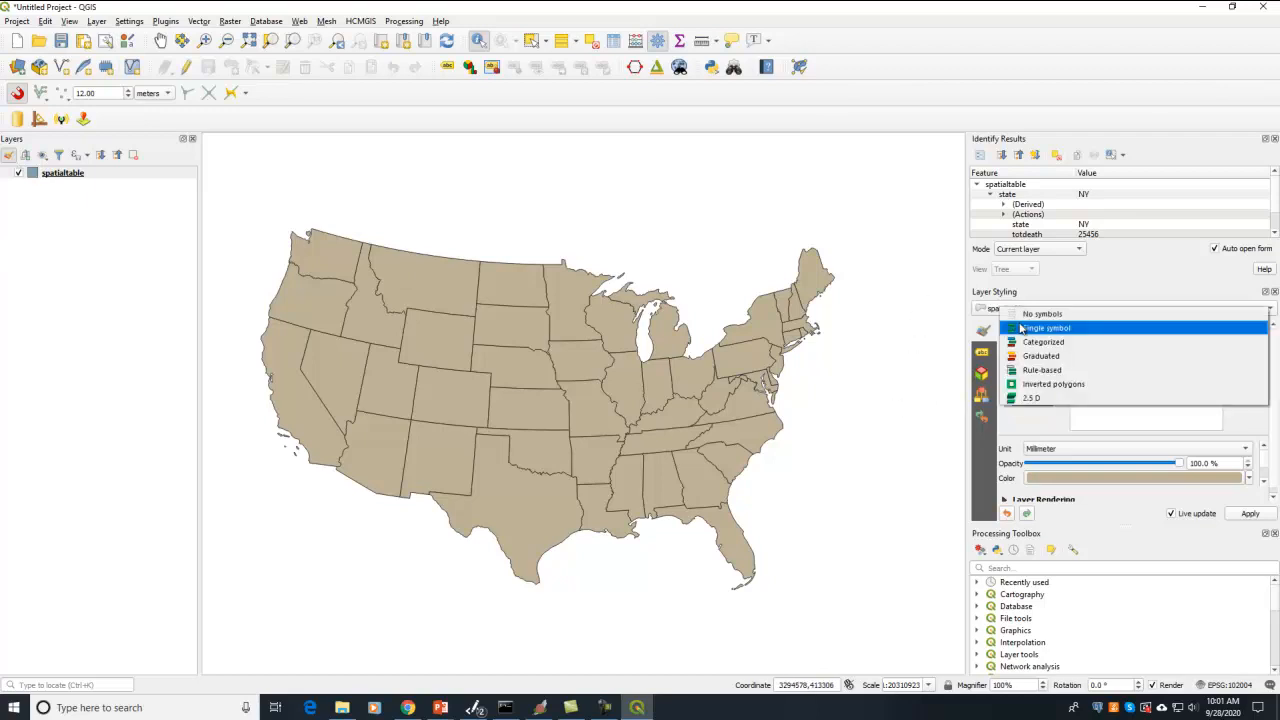
click(1025, 358)
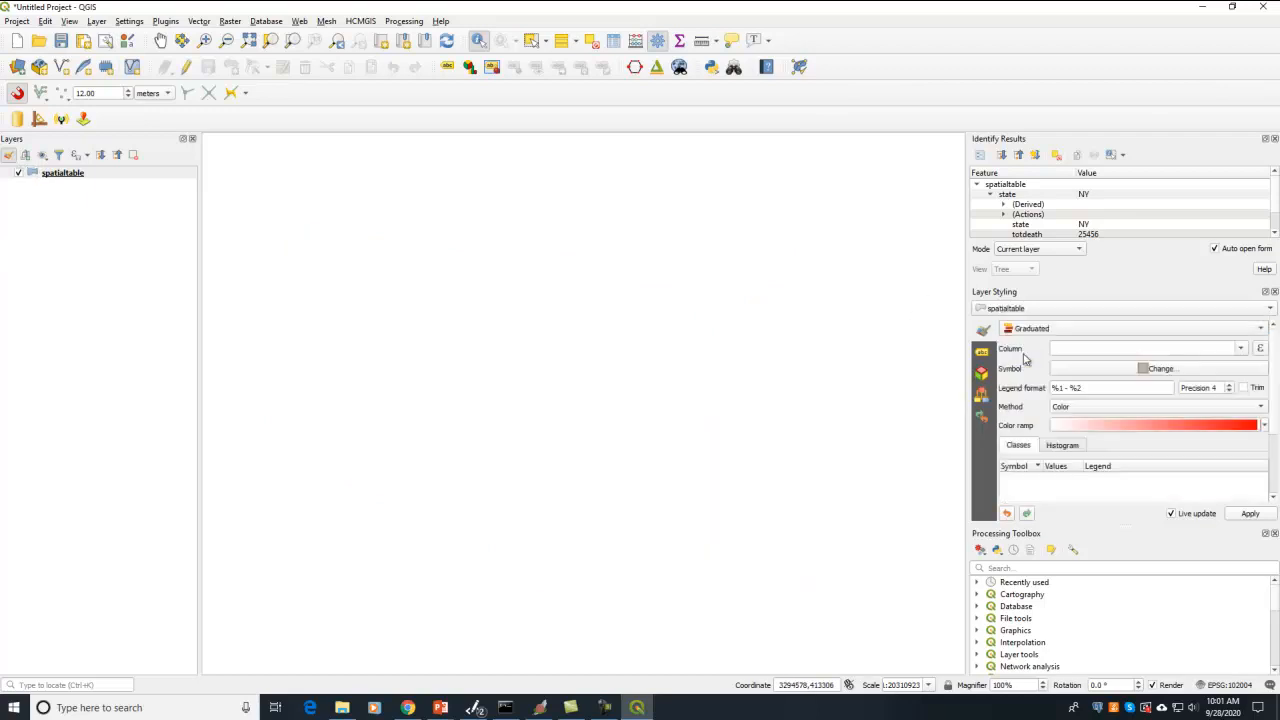
click(1240, 348)
click(1146, 366)
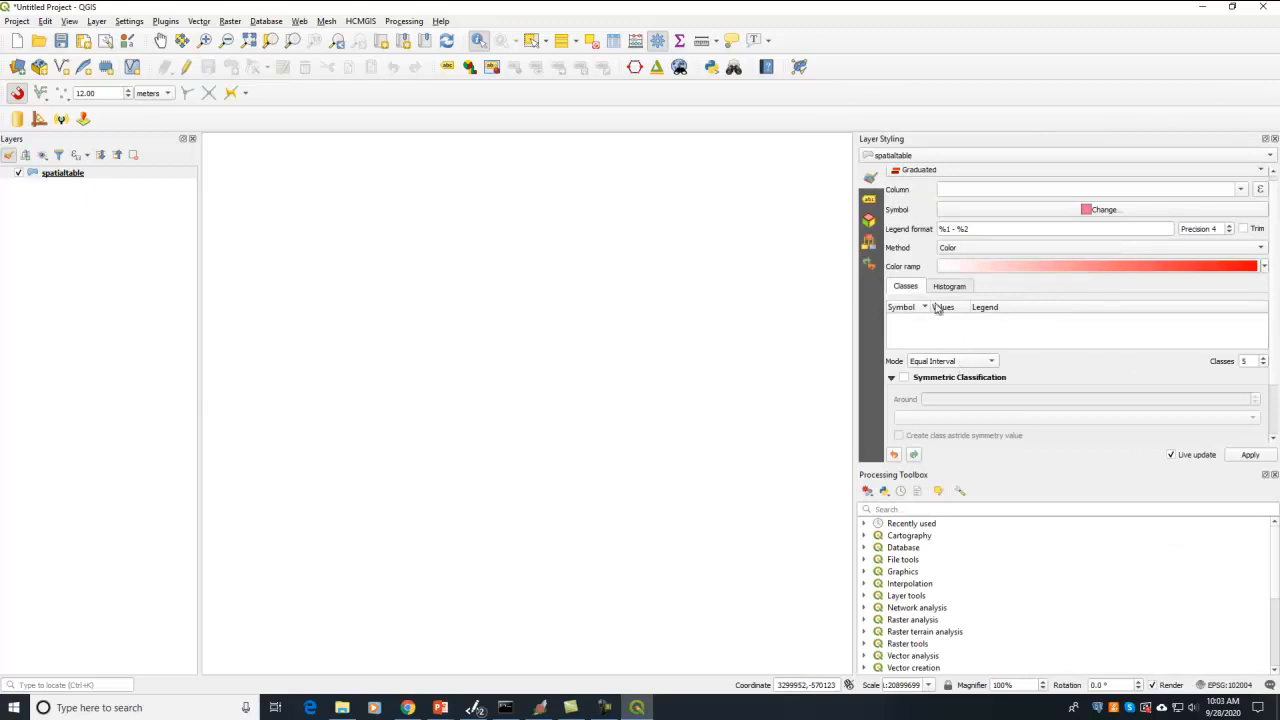
click(1241, 193)
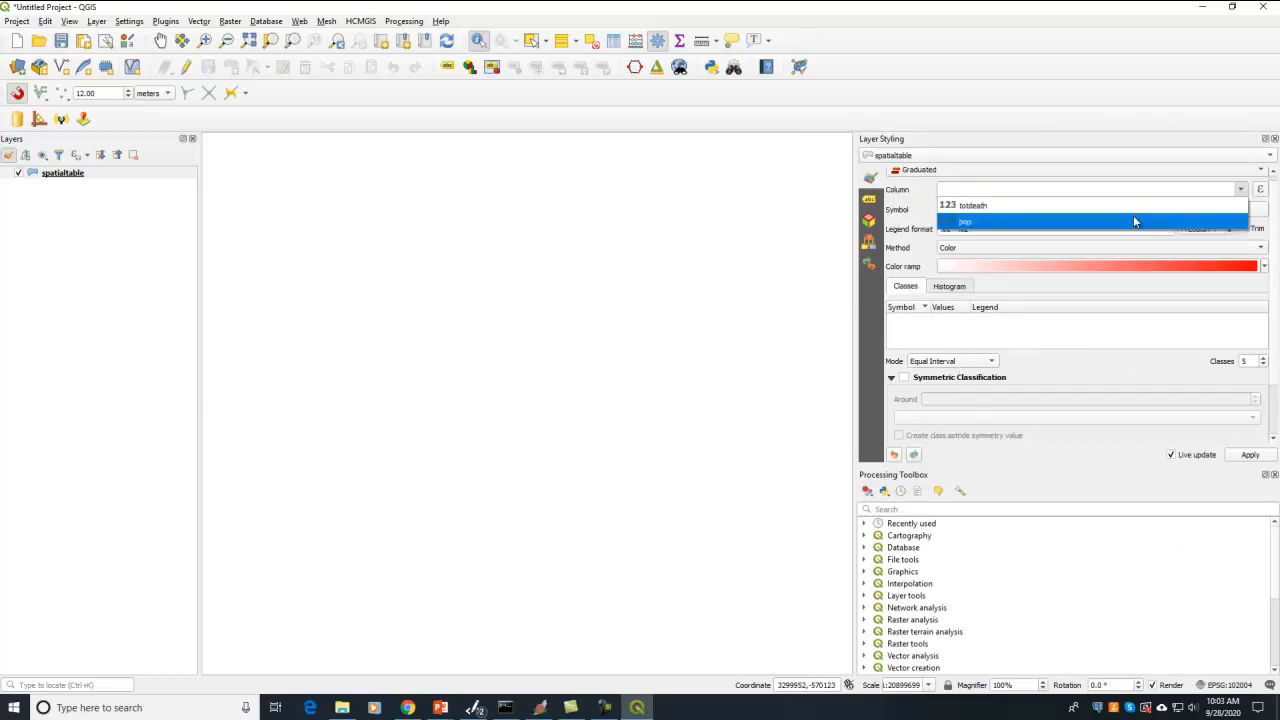
click(1134, 209)
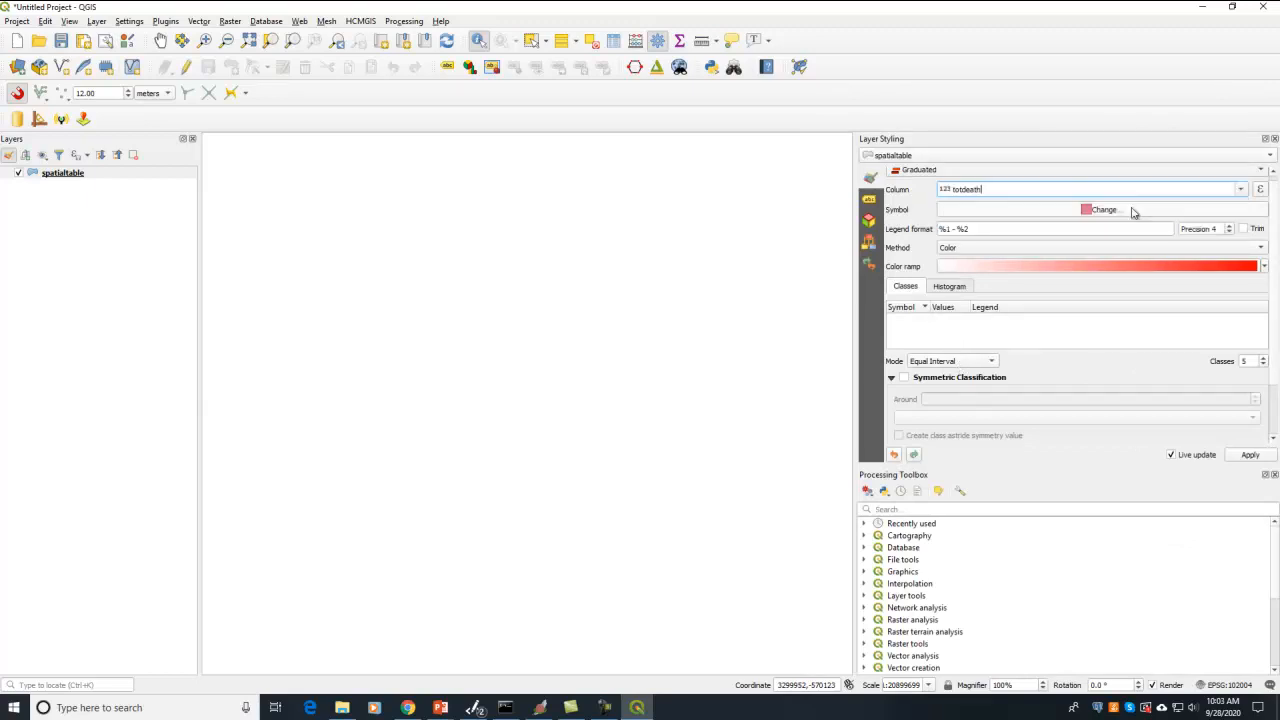
Classify the totdeath values into 5 classes using the Natural Breaks (Jenks) mode.
click(996, 362)
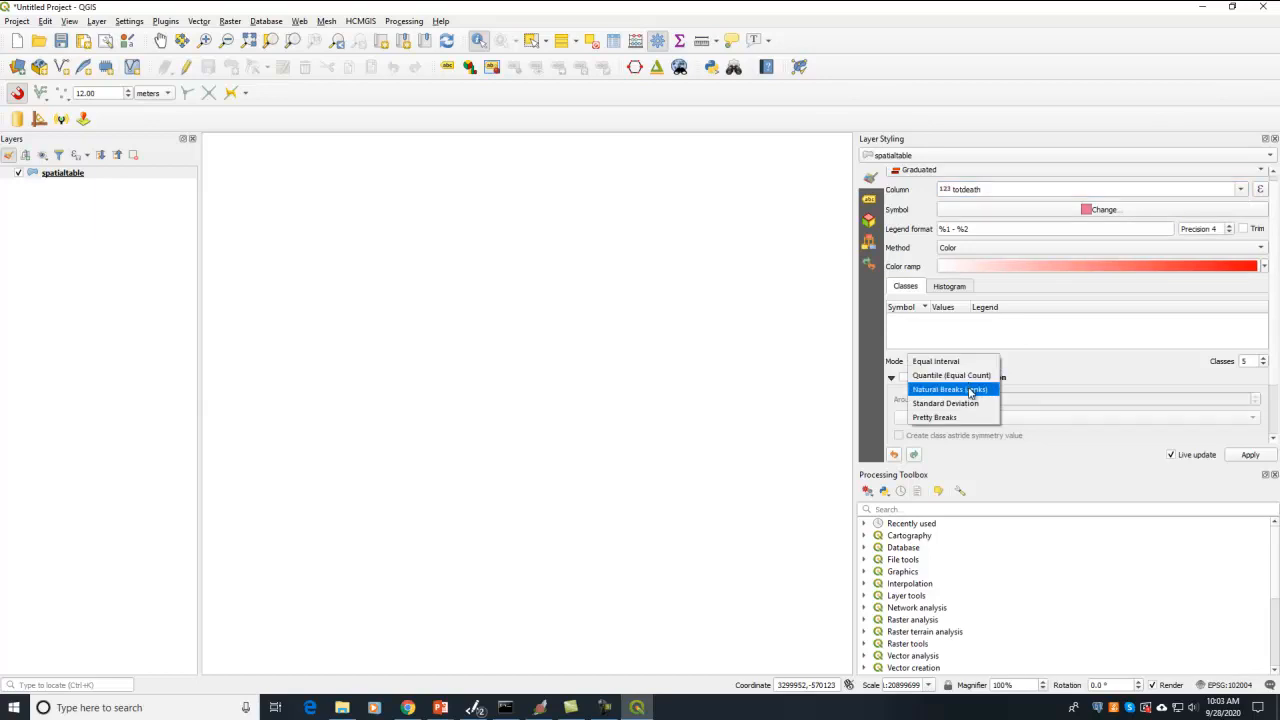
click(970, 391)
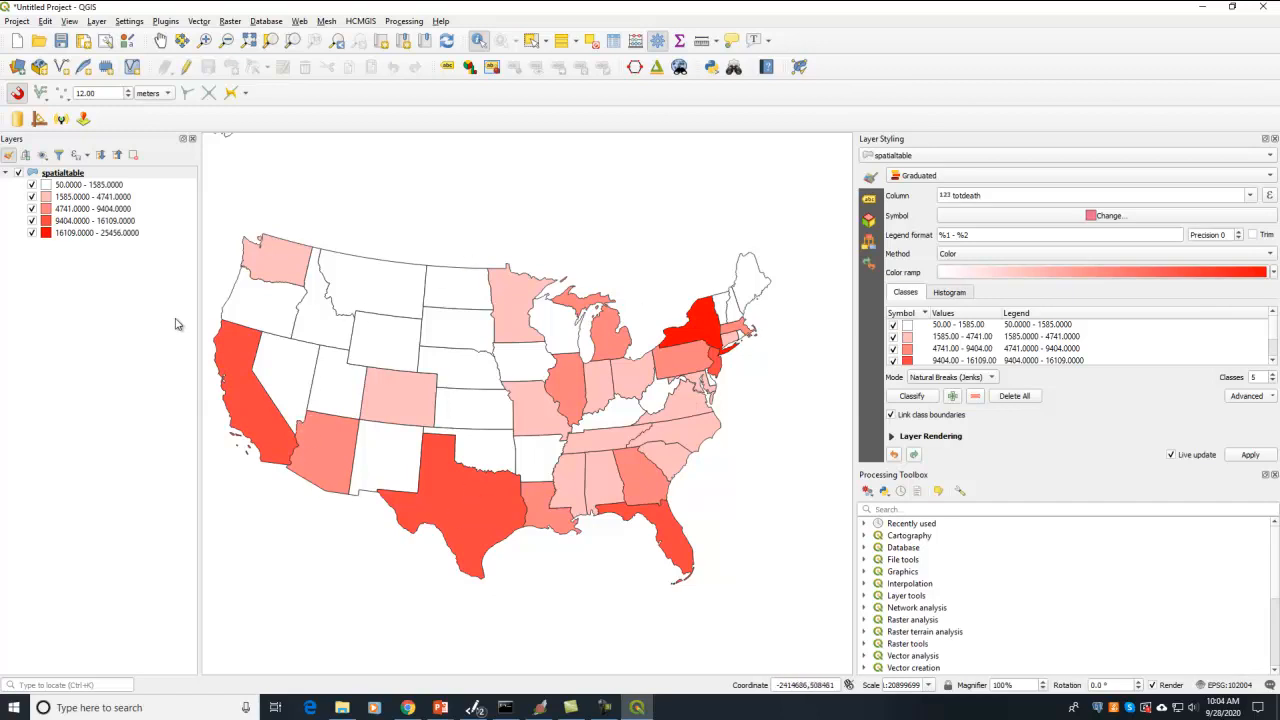
Reclassify the totdeath values with the Quantile (Equal Count) mode.
click(946, 381)
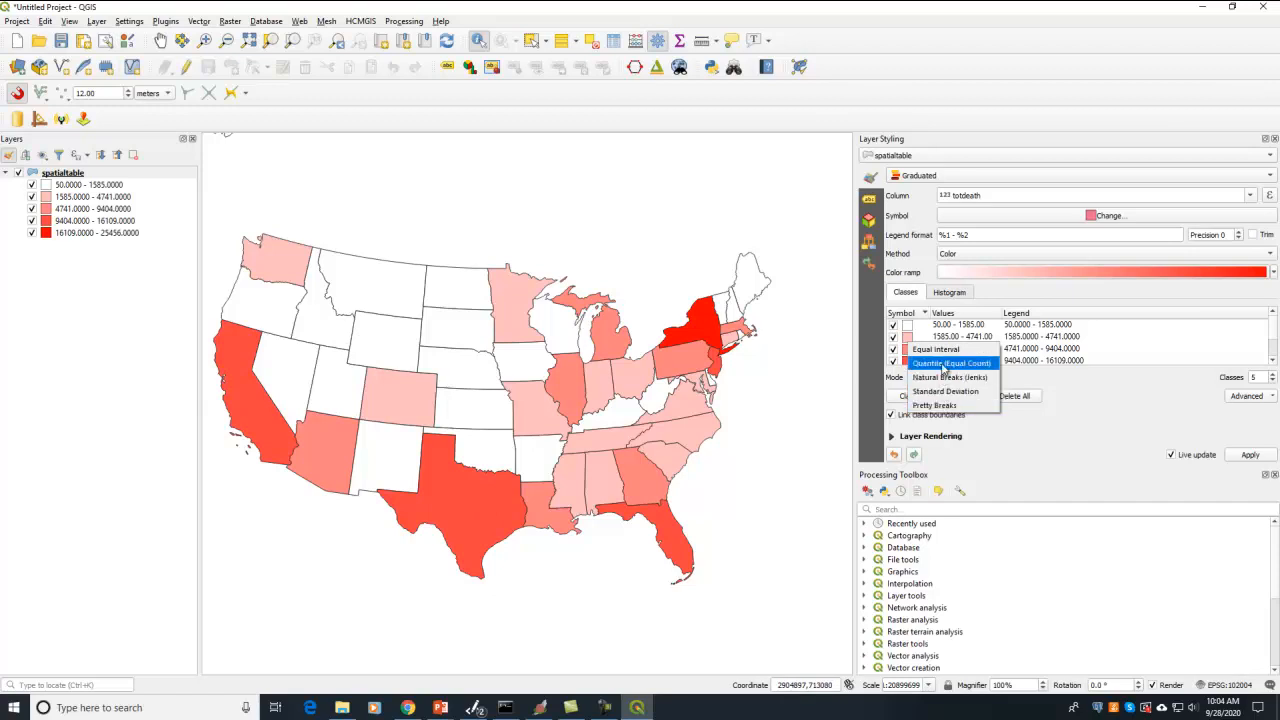
click(943, 369)
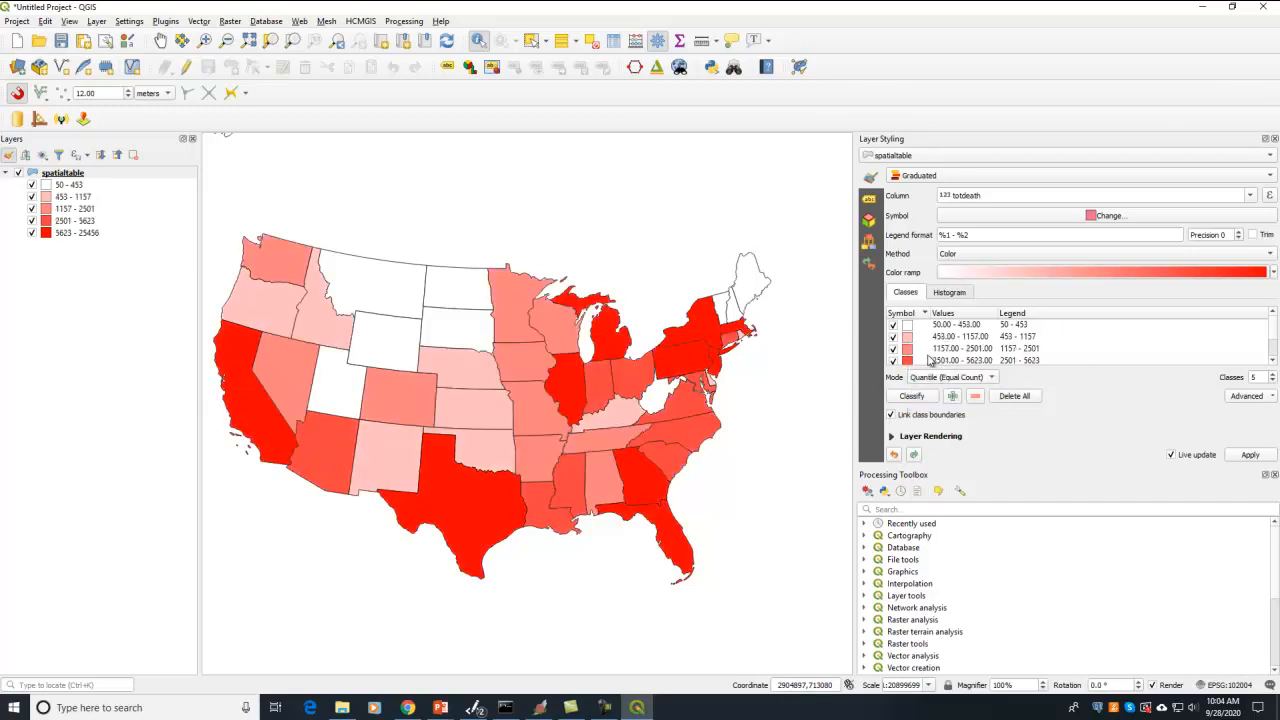
click(924, 384)
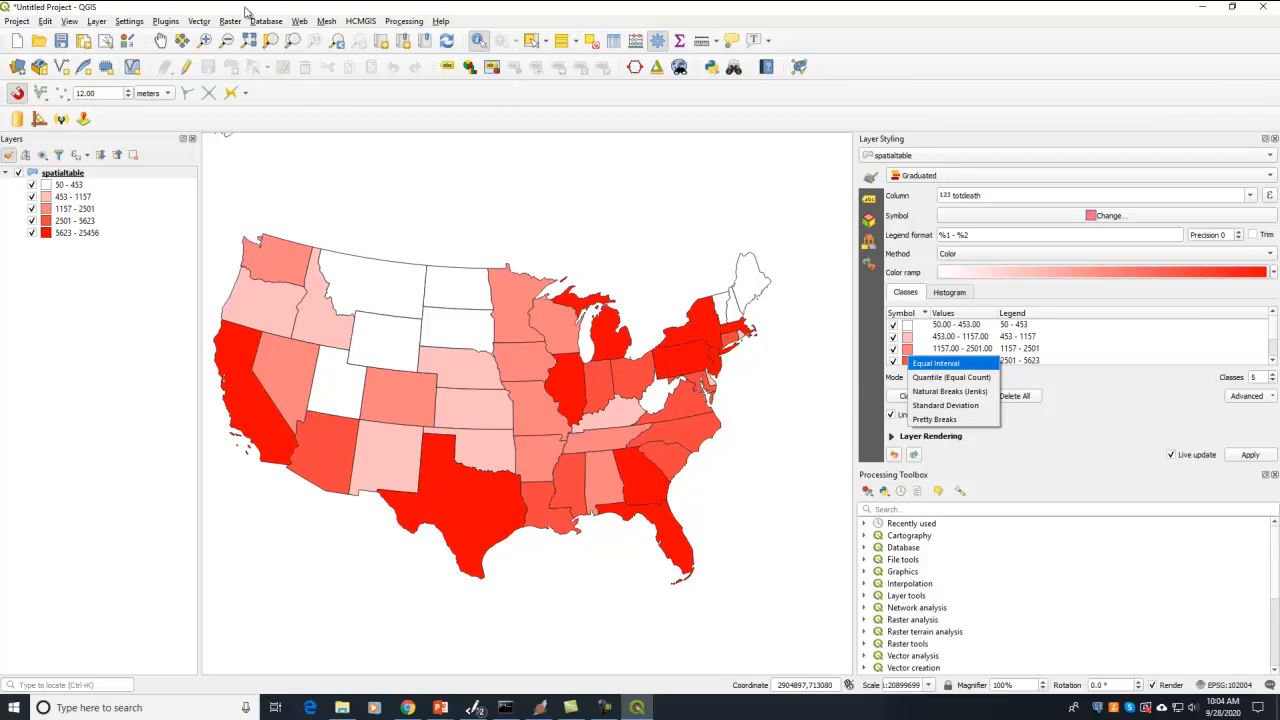
Switch to the browser to look at the Statistics for GIS Professionals course, and return to QGIS.
key(alt+Tab)
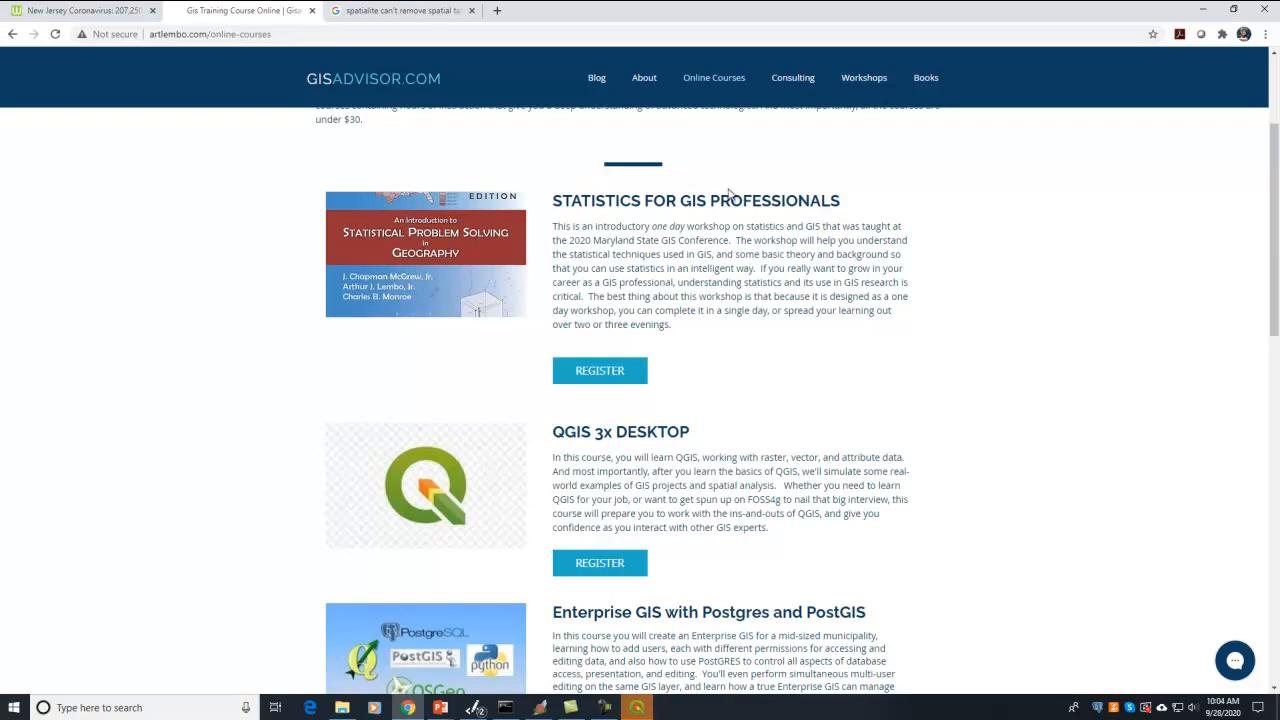
drag(553, 201, 851, 208)
click(851, 208)
key(alt+Tab)
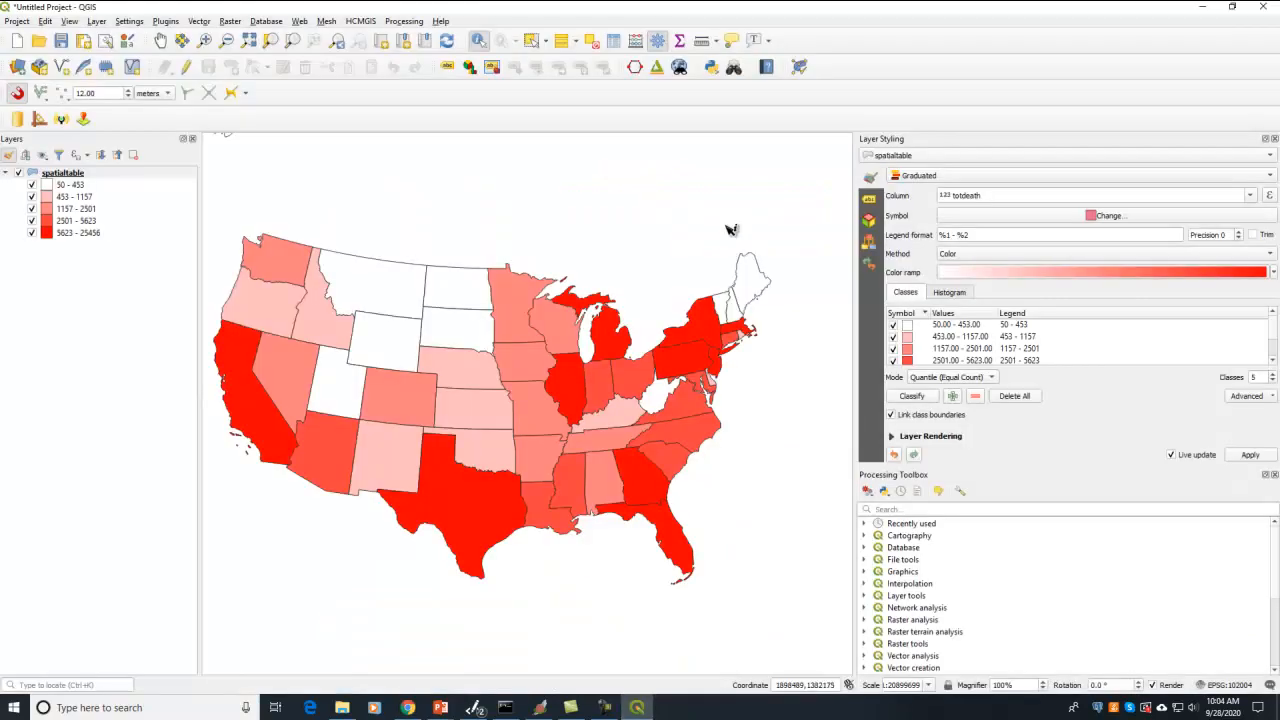
Try the Equal Interval and Standard Deviation modes on totdeath and return the classification to Quantile (Equal Count).
click(991, 378)
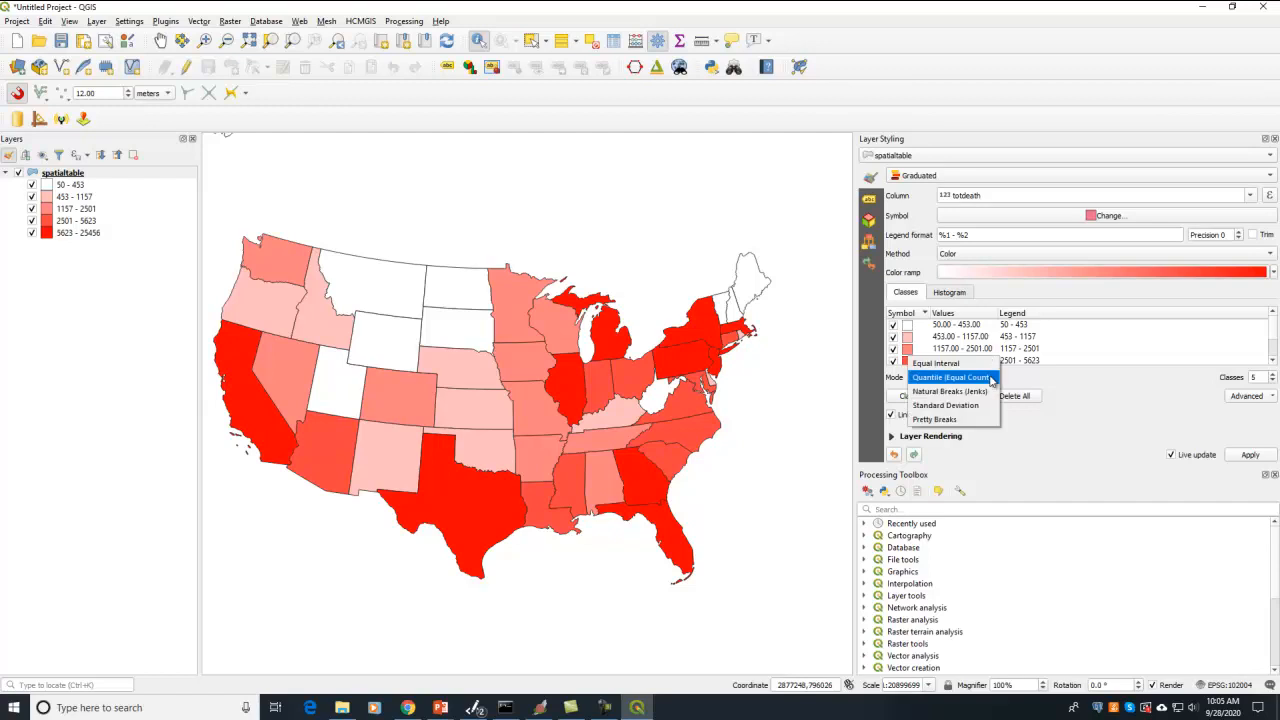
click(965, 363)
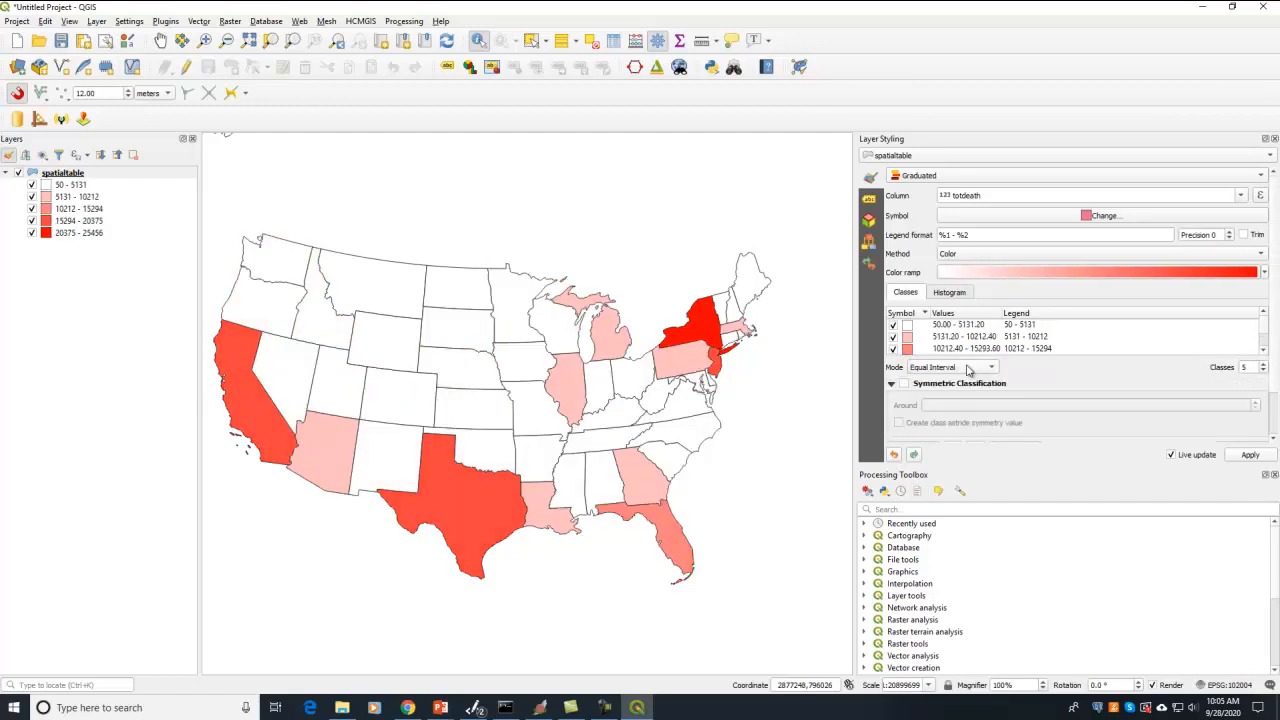
click(972, 372)
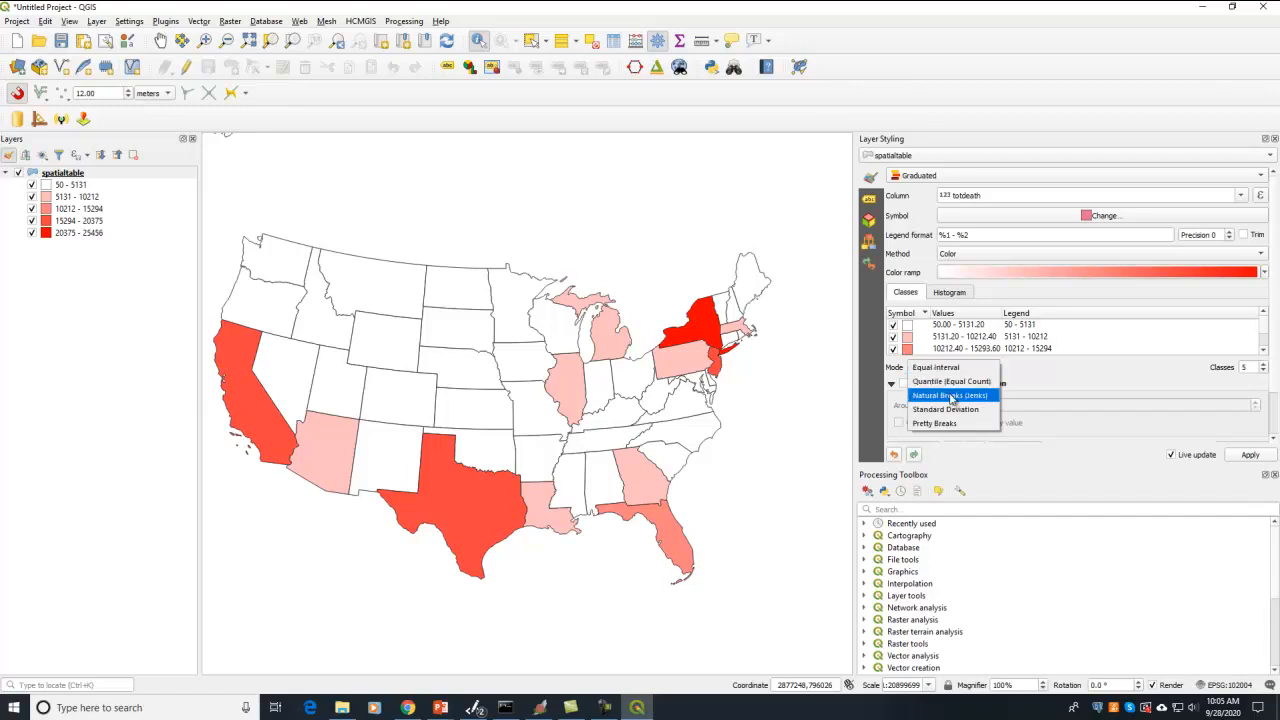
click(942, 410)
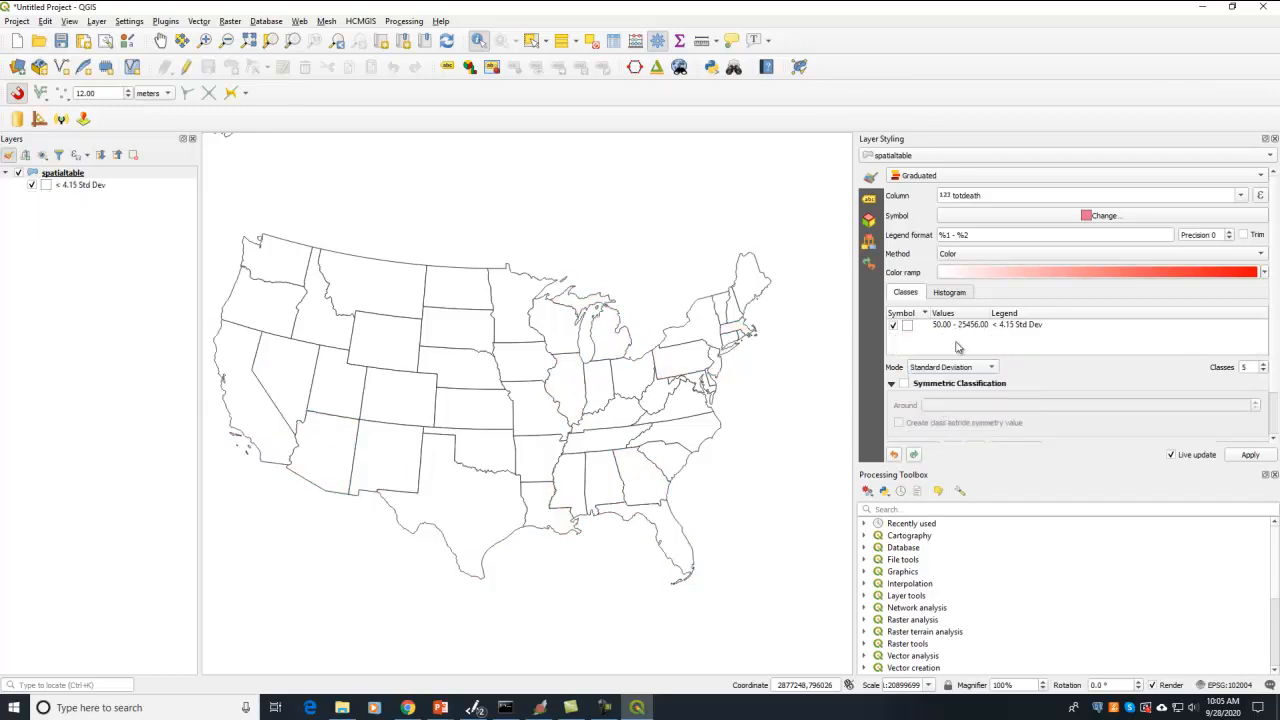
click(950, 367)
click(950, 339)
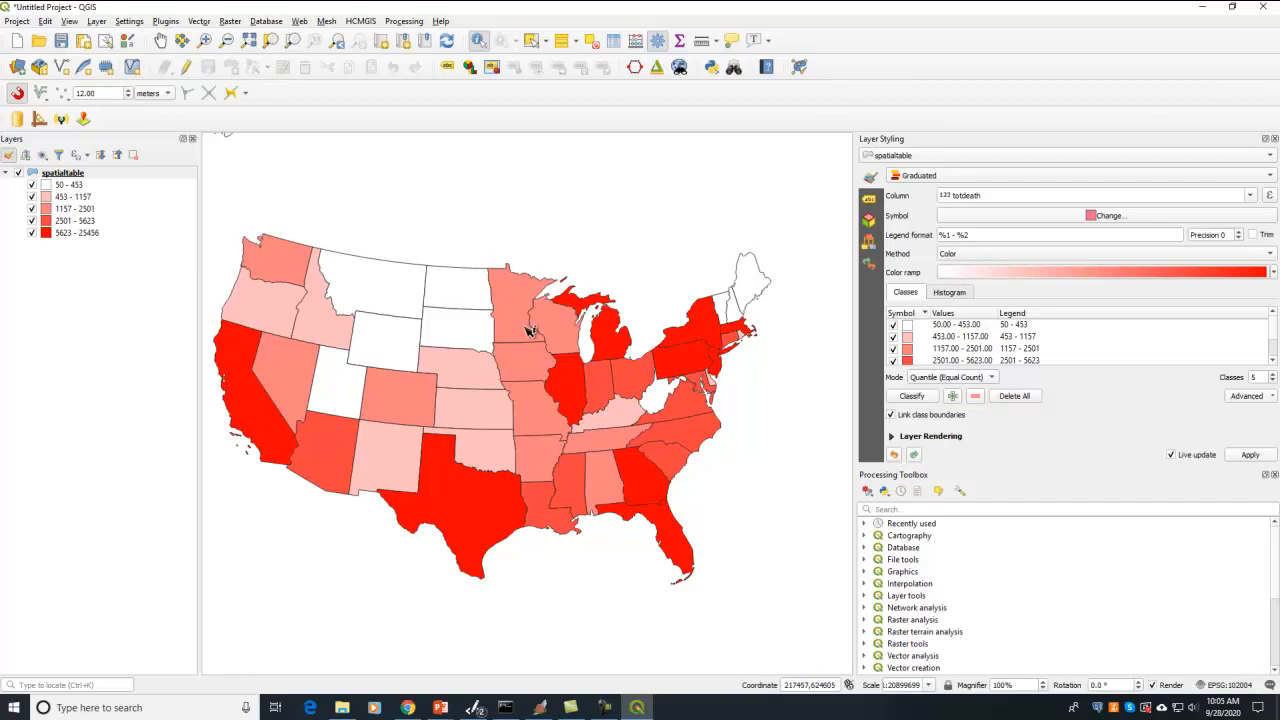
Switch to spatialite_gui and examine the recovergeometrycolumn statement at the end of the spatialtable query.
key(alt+Tab)
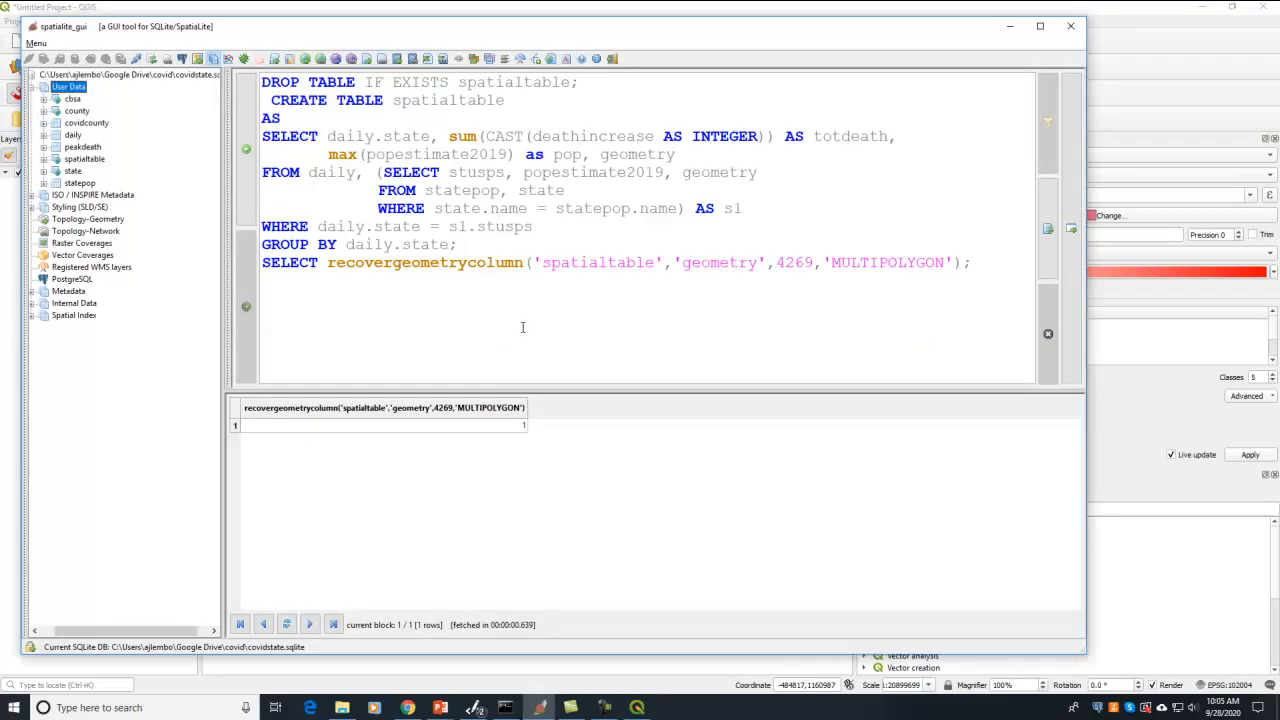
drag(283, 262, 538, 273)
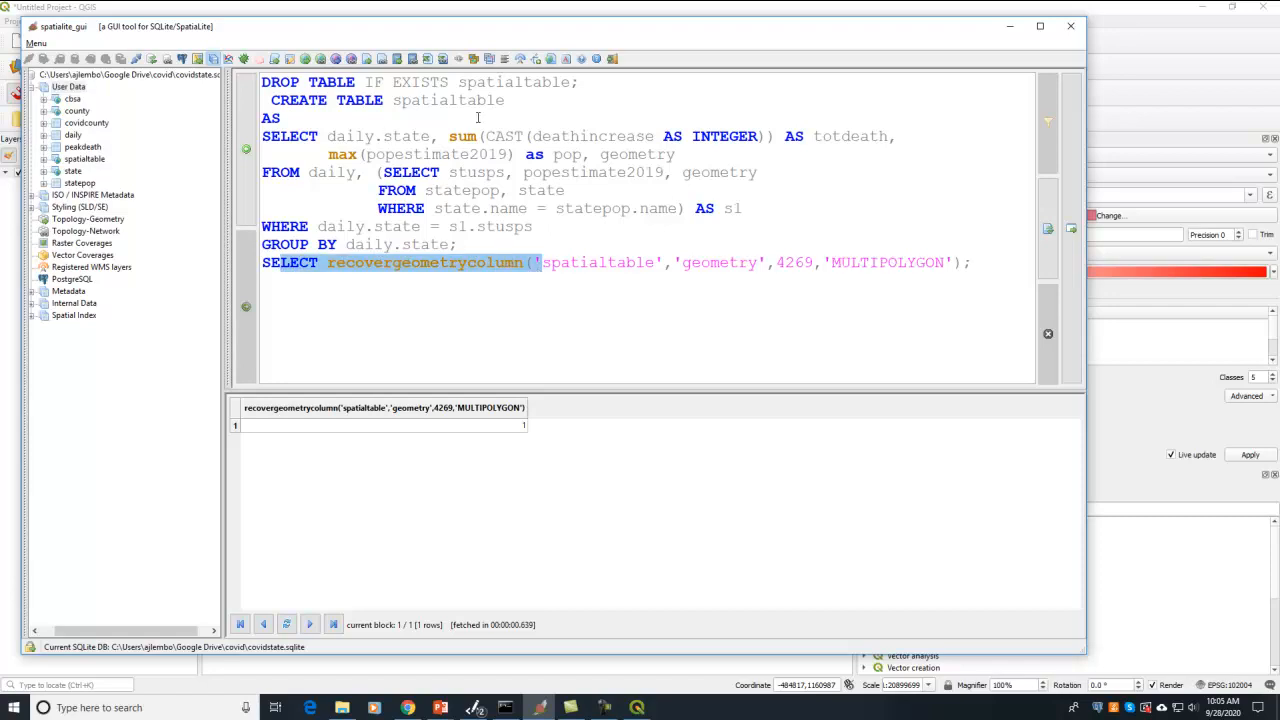
drag(260, 265, 552, 266)
drag(688, 265, 985, 272)
Replace the spatialite_gui query with the "PART 2 - GET % OF POP" statements from sqlite_spatial_examples.sql in Code Writer, and enlarge the SQL editor.
key(alt+Tab)
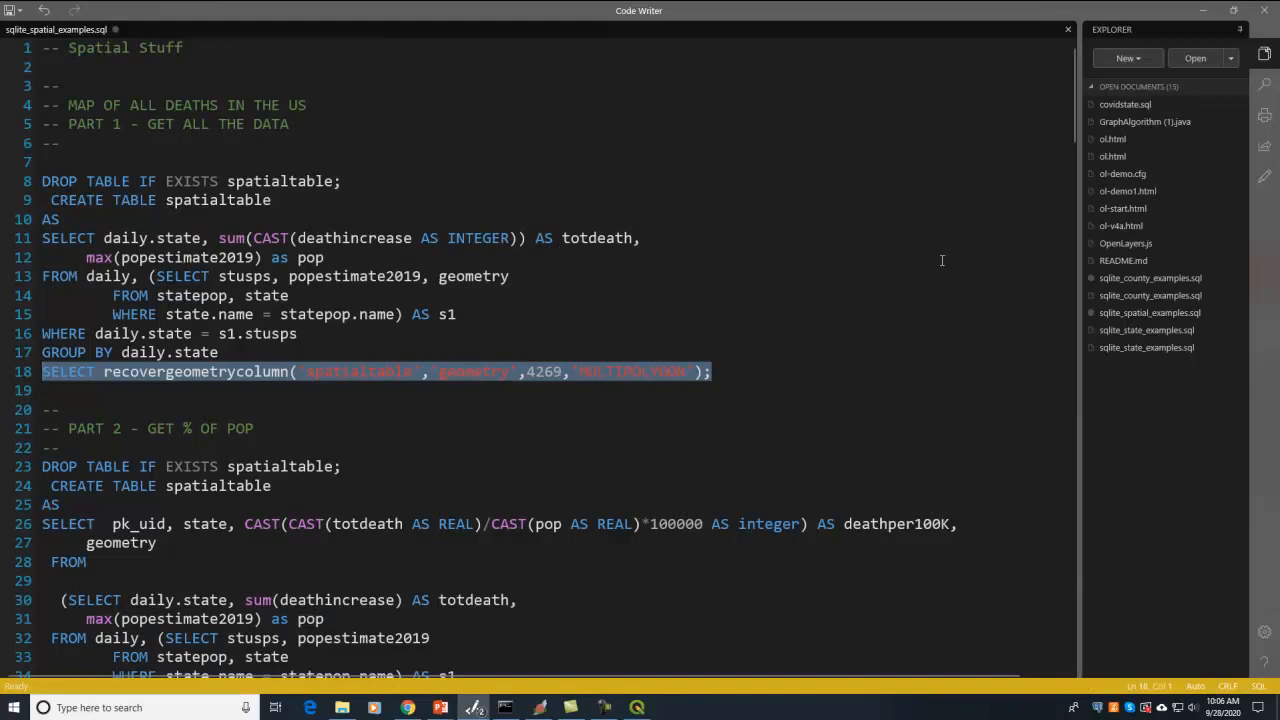
scroll(706, 253, down, 3)
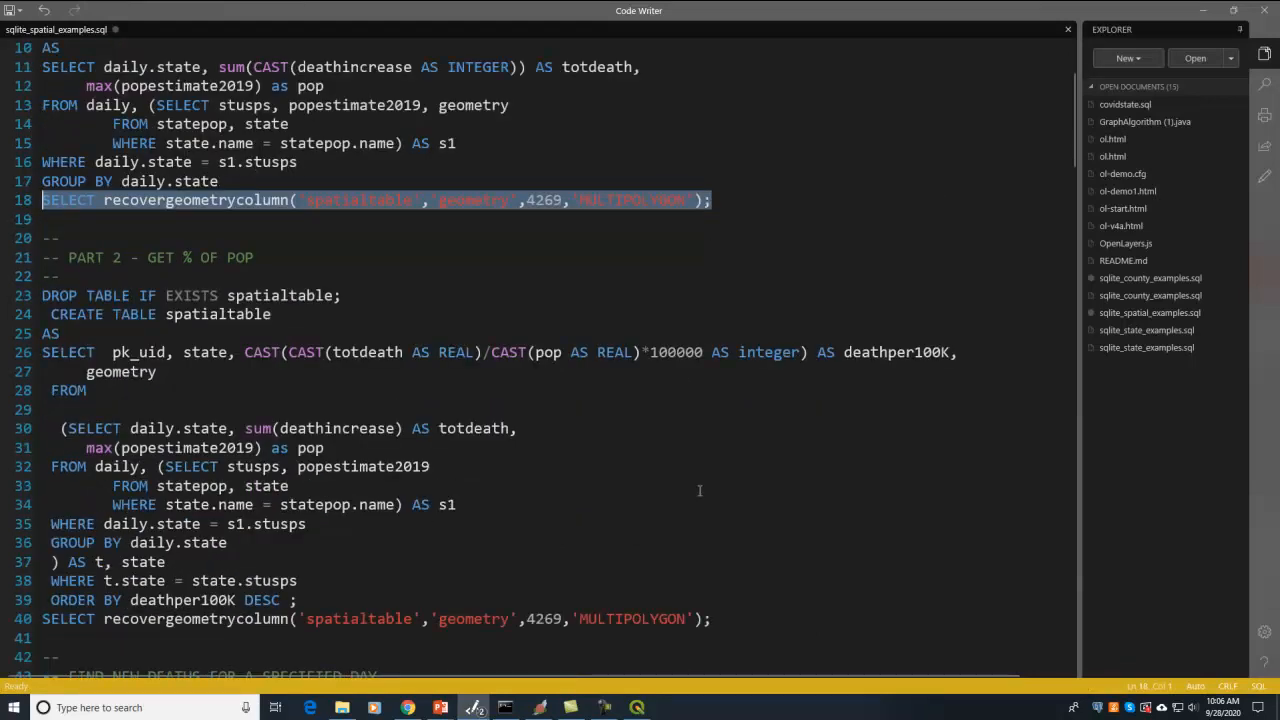
drag(741, 617, 37, 290)
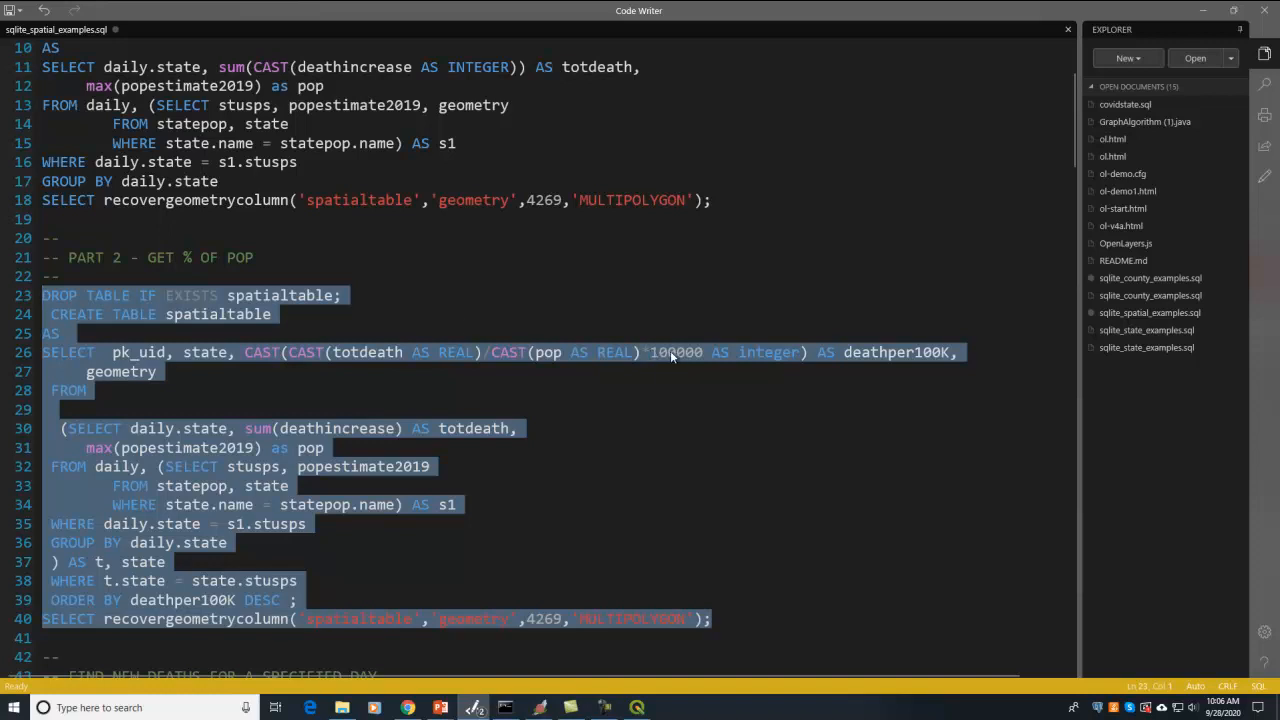
key(alt+Tab)
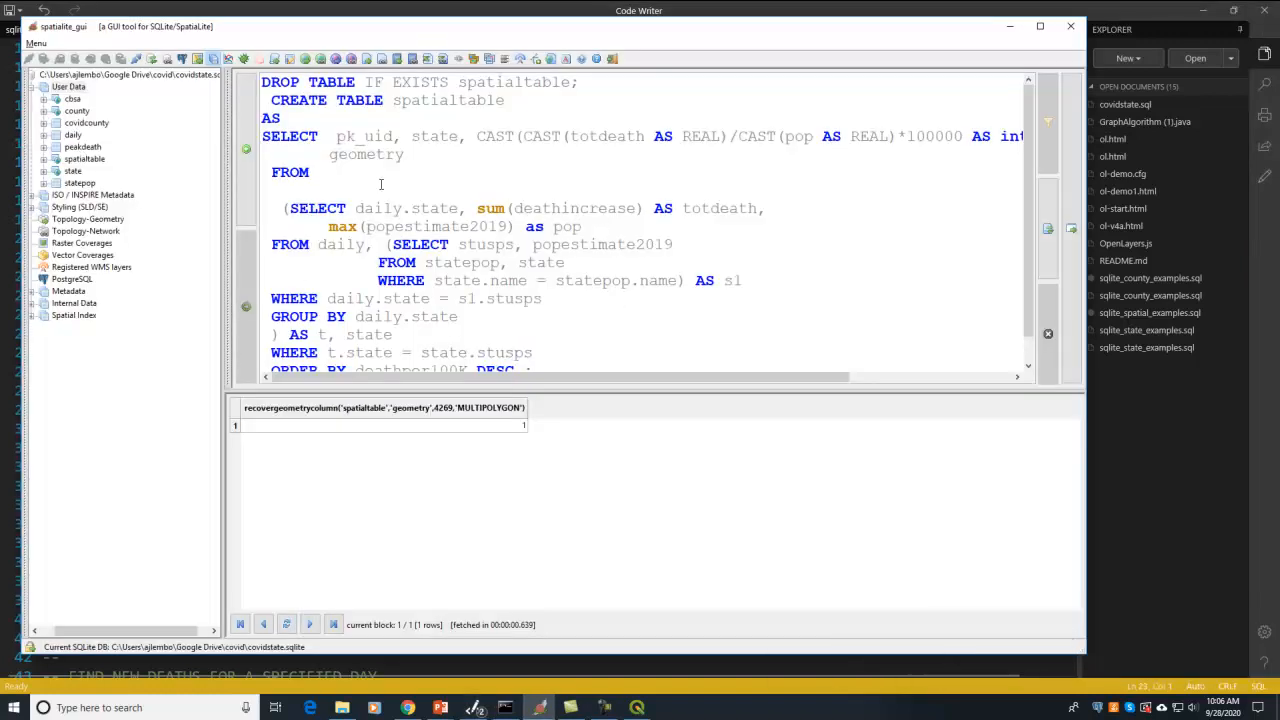
drag(357, 393, 351, 496)
Move the CAST expression that calculates deathper100K onto its own indented line in the outer SELECT.
drag(264, 81, 565, 97)
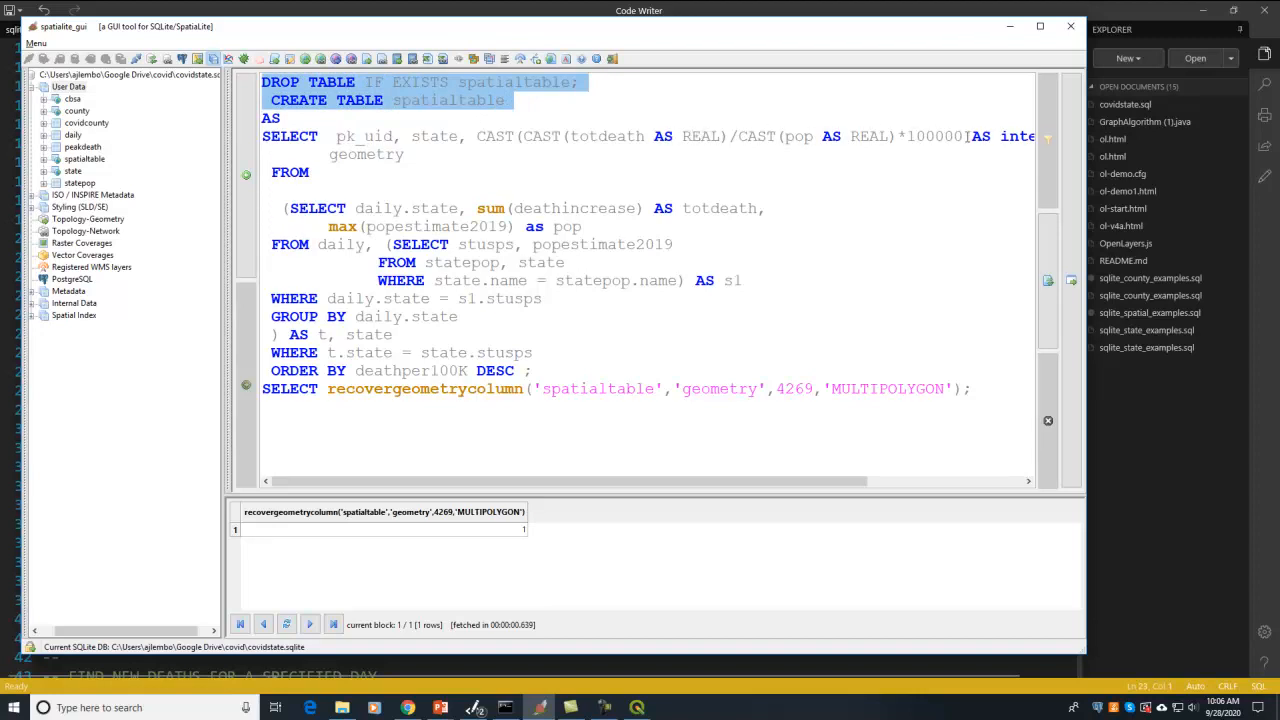
click(480, 135)
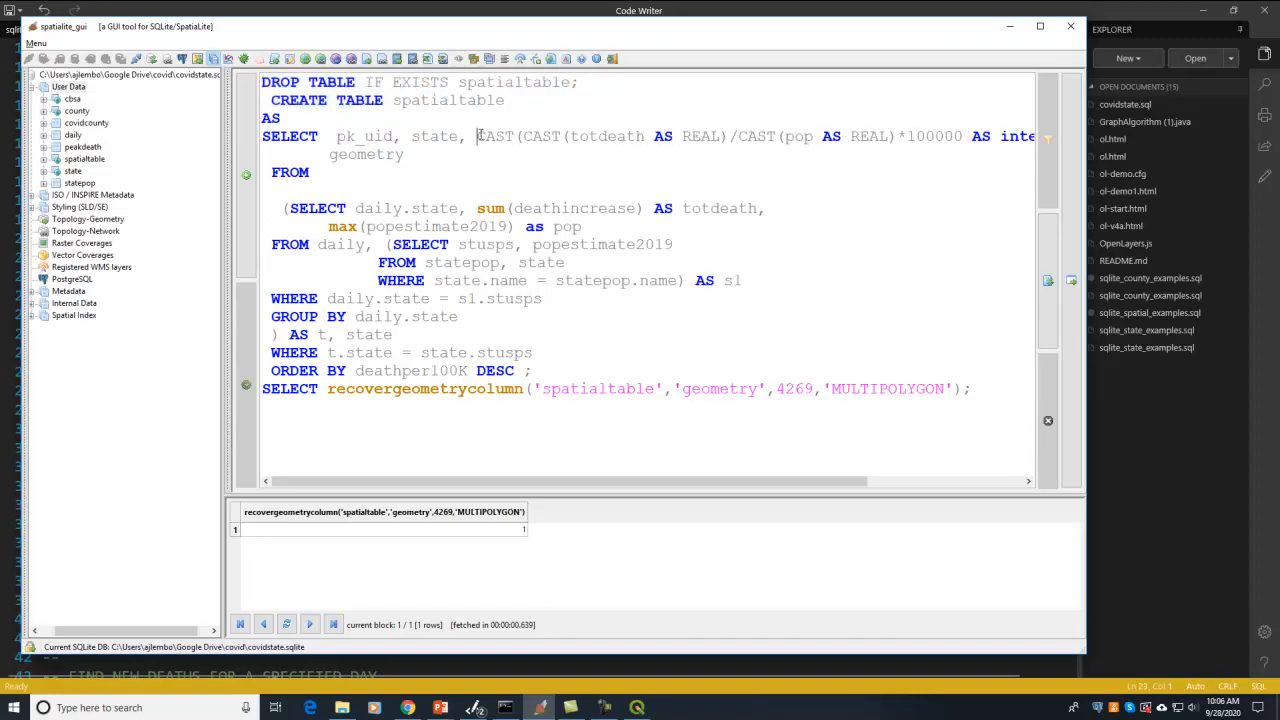
key(Return)
key(Tab)
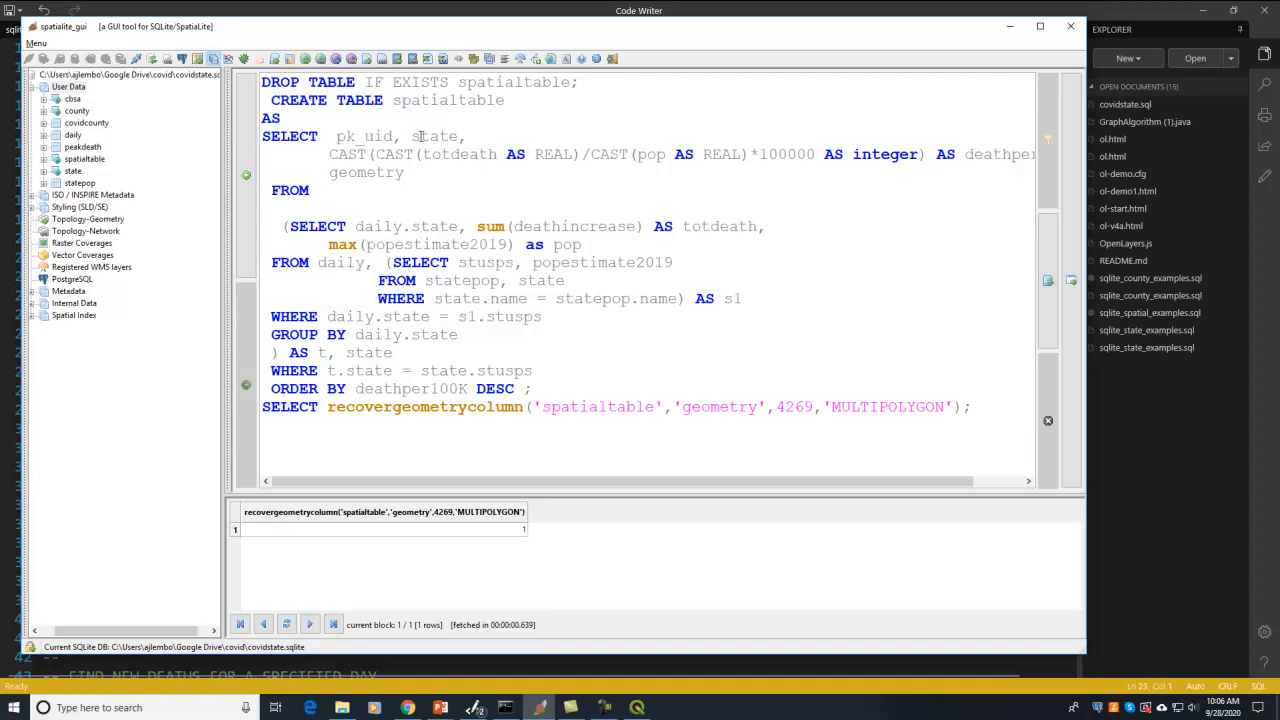
Examine the deathper100K calculation and the subqueries that supply summed deathincrease and popestimate2019 per state.
drag(425, 154, 790, 154)
drag(287, 226, 486, 228)
double_click(545, 228)
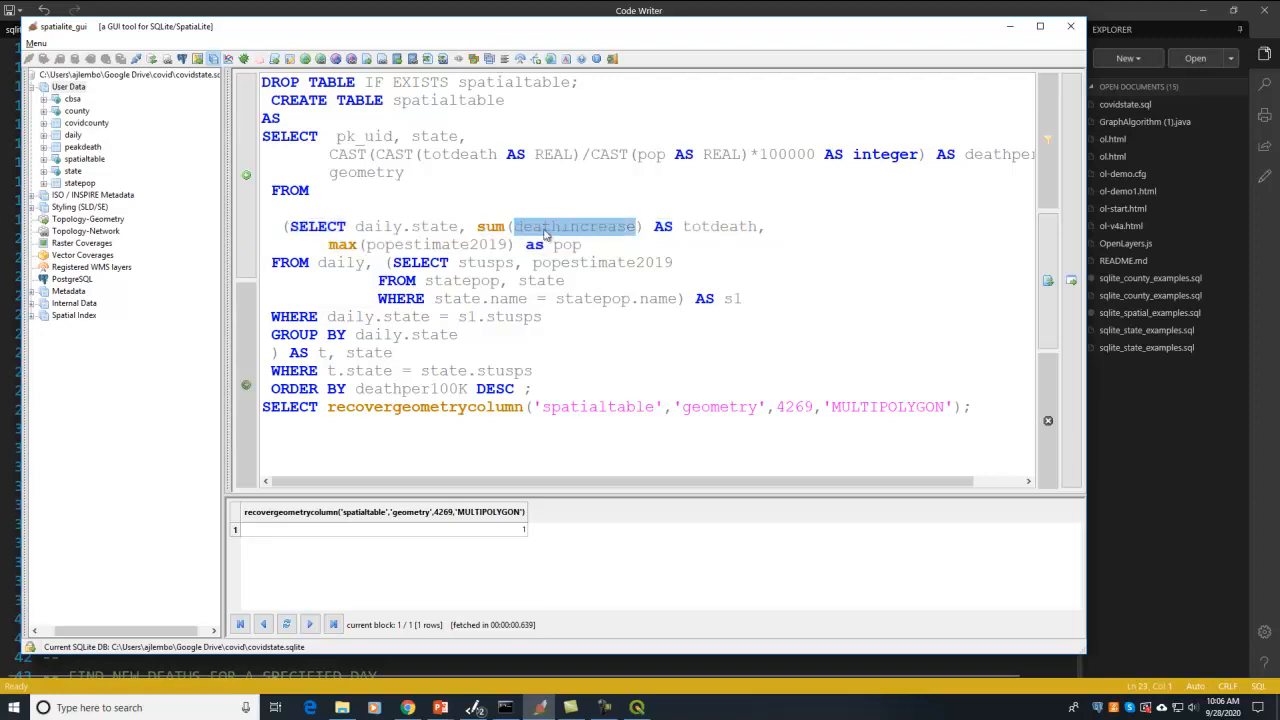
click(336, 248)
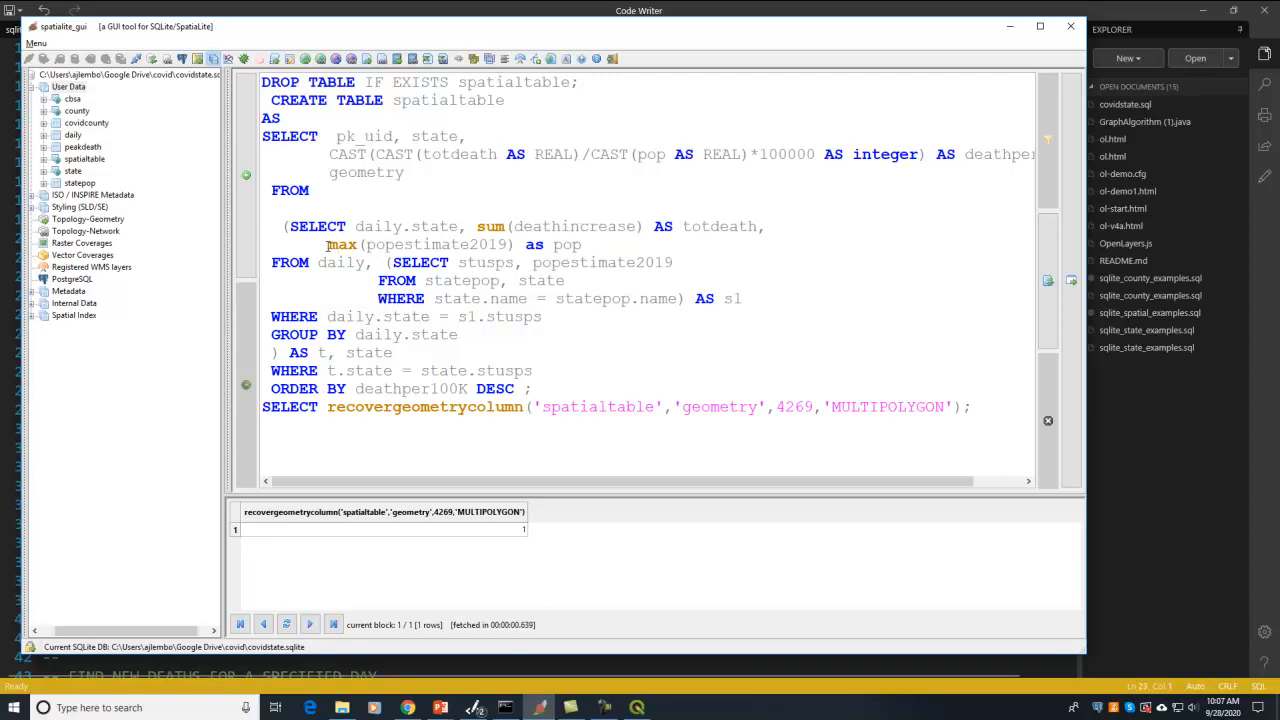
drag(330, 244, 360, 244)
click(618, 227)
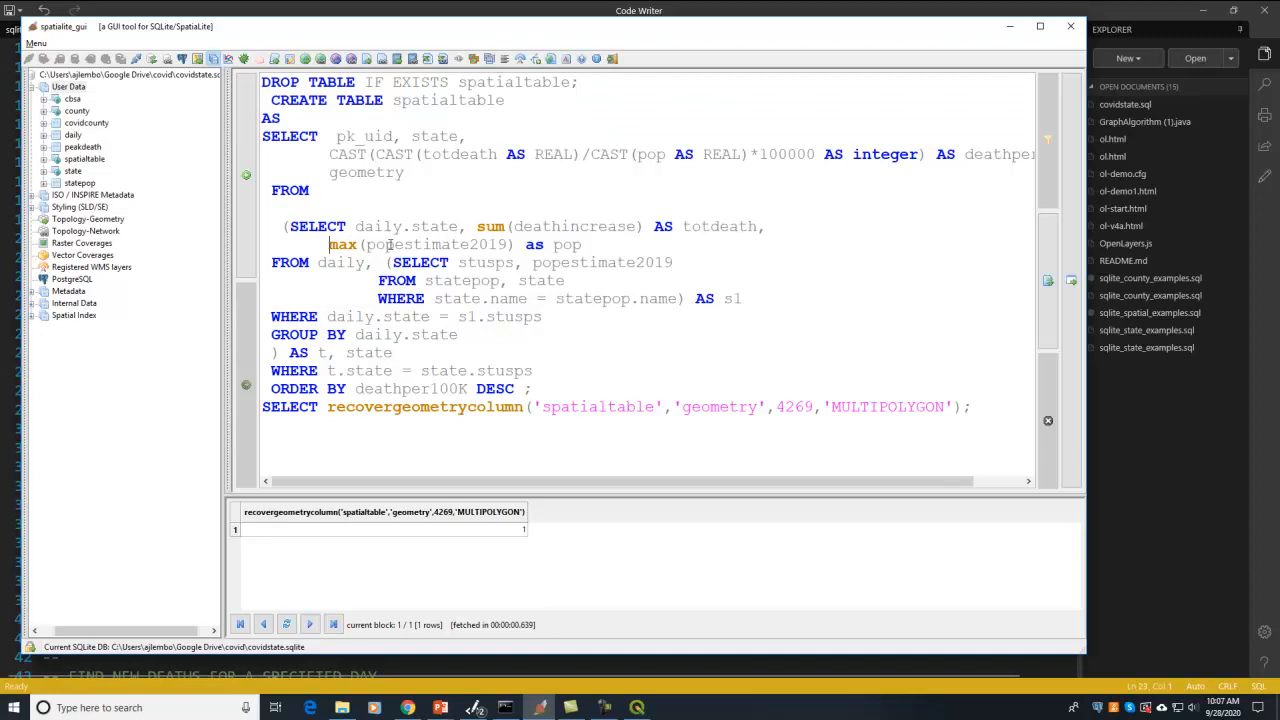
double_click(436, 245)
click(543, 245)
drag(394, 262, 683, 294)
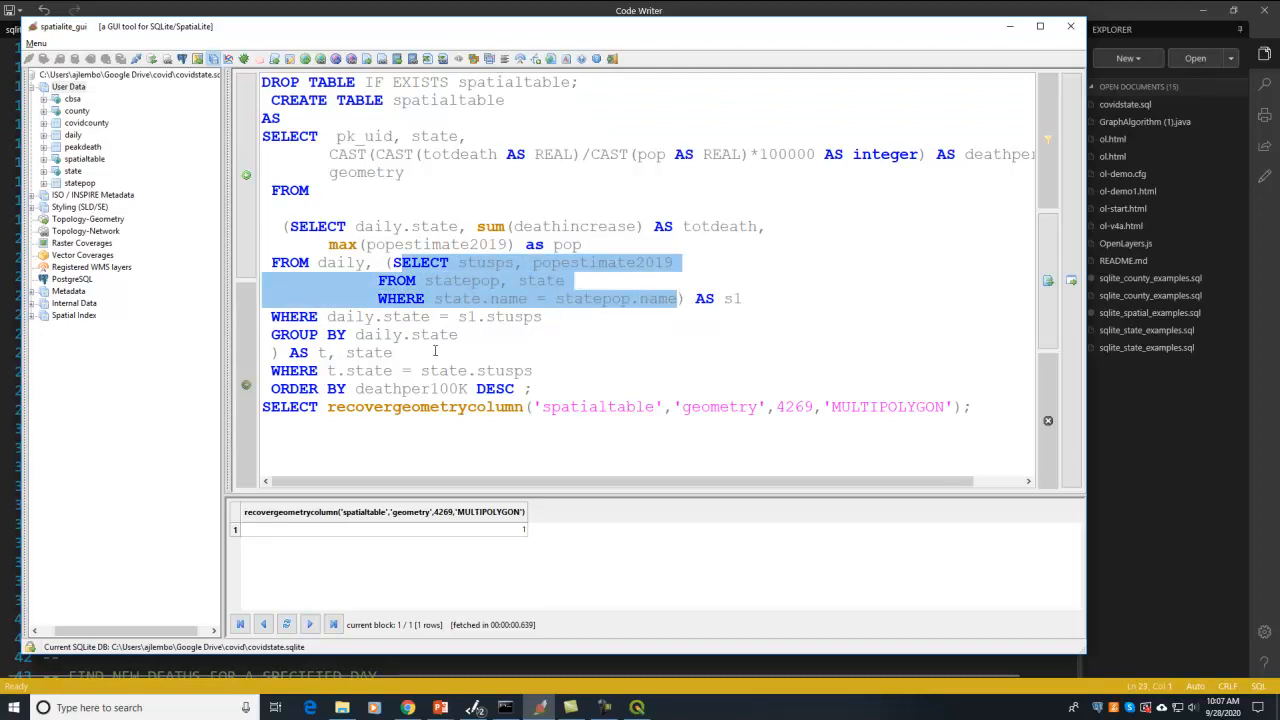
Execute the SQL to rebuild spatialtable with deathper100K and recover its MULTIPOLYGON geometry column.
click(471, 337)
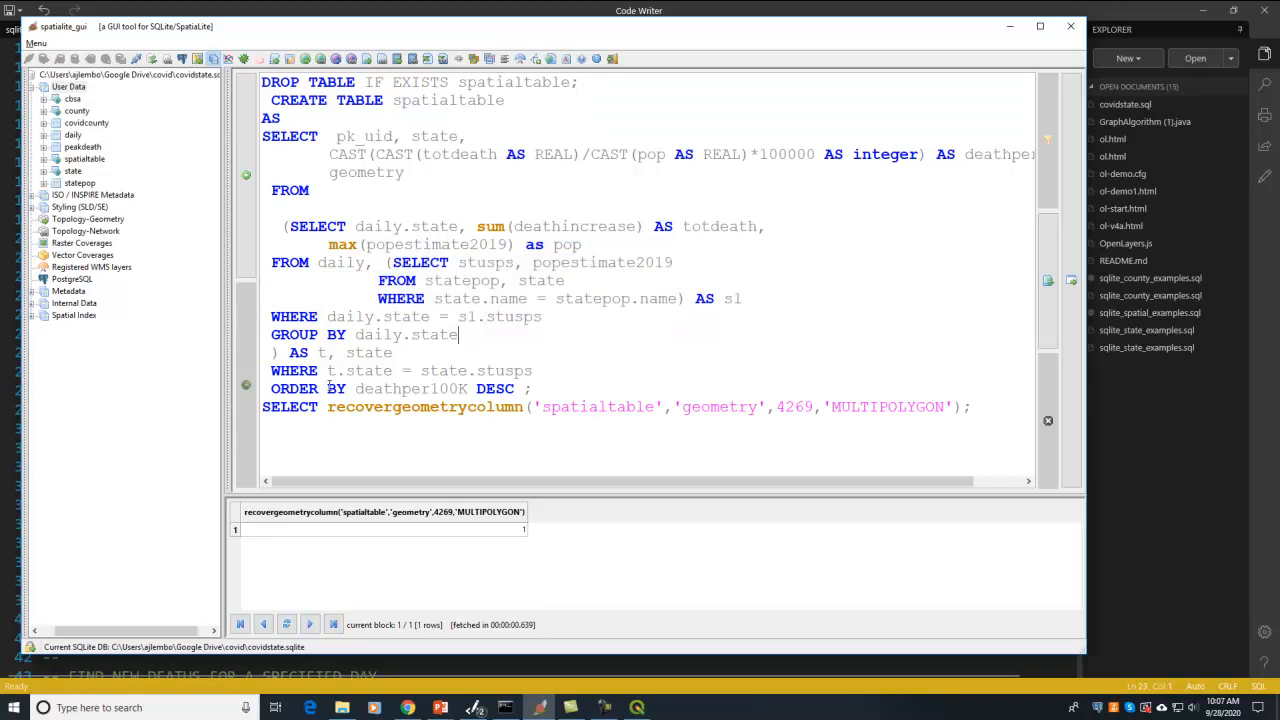
click(1068, 258)
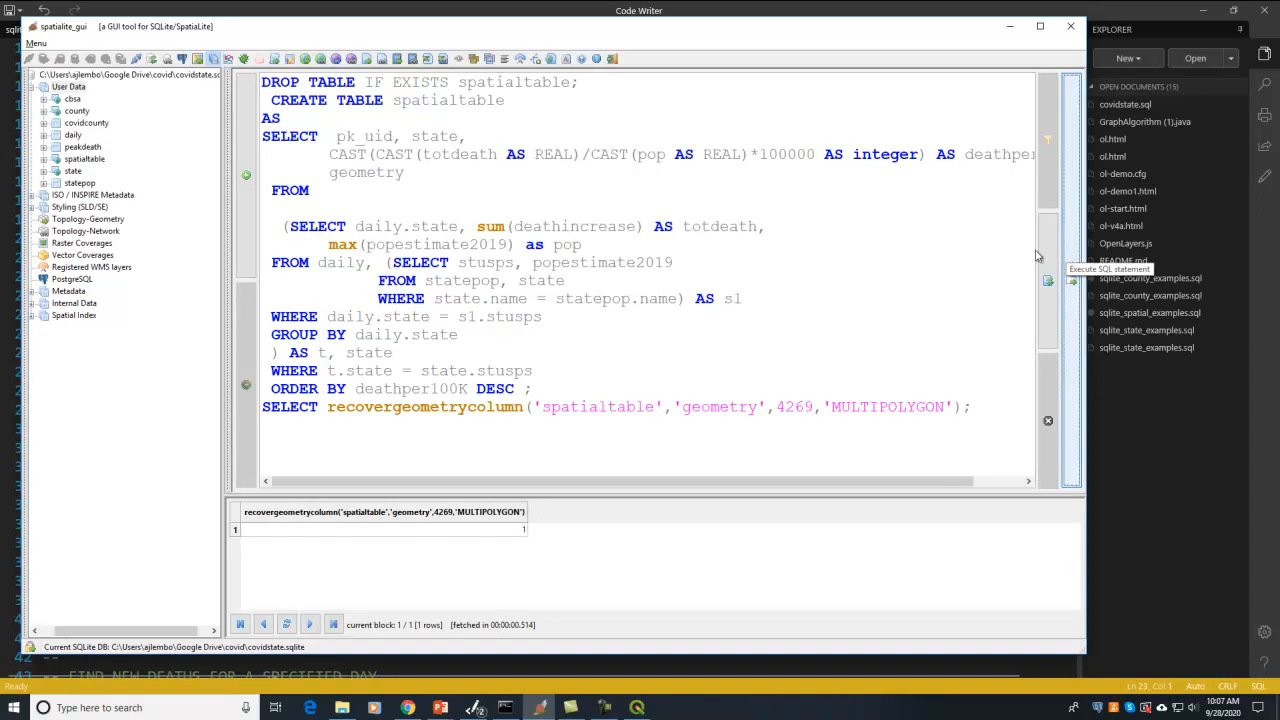
Switch to QGIS and remove the outdated spatialtable layer from the project.
key(alt+Tab)
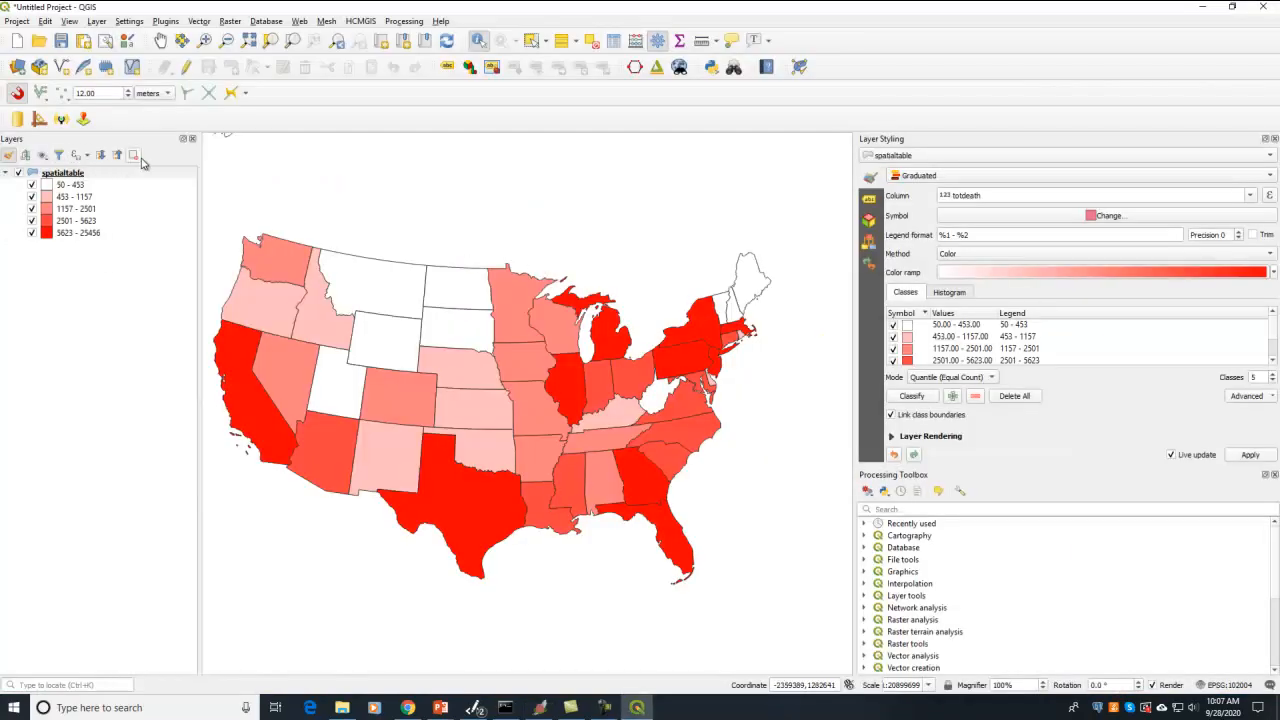
click(134, 158)
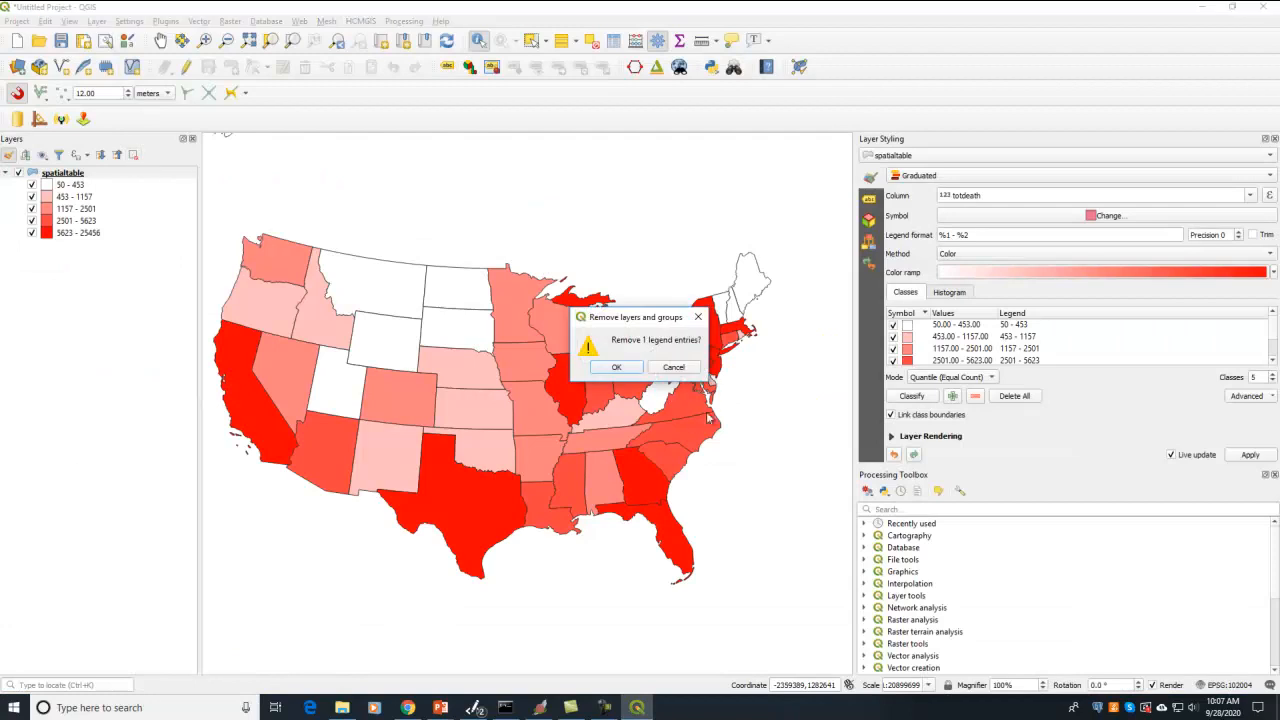
click(615, 367)
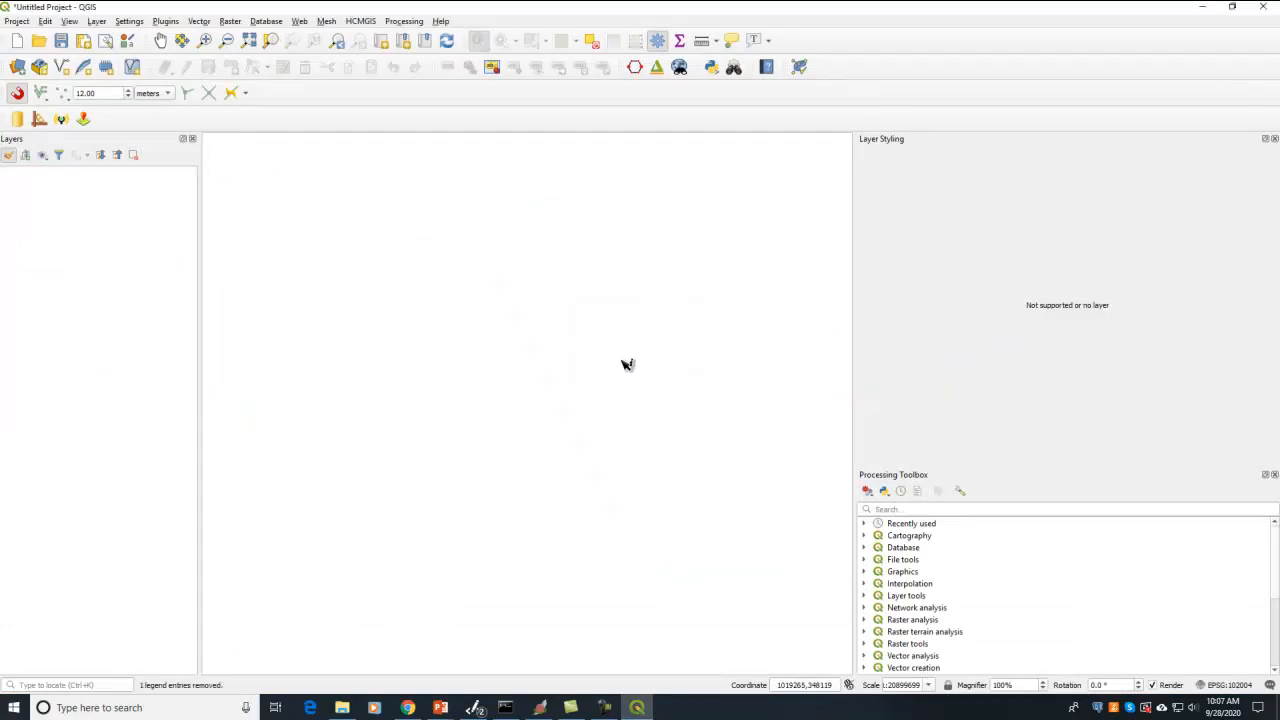
Connect to the covidstate.sqlite SpatiaLite database and add the rebuilt spatialtable as a layer.
key(ctrl+shift+l)
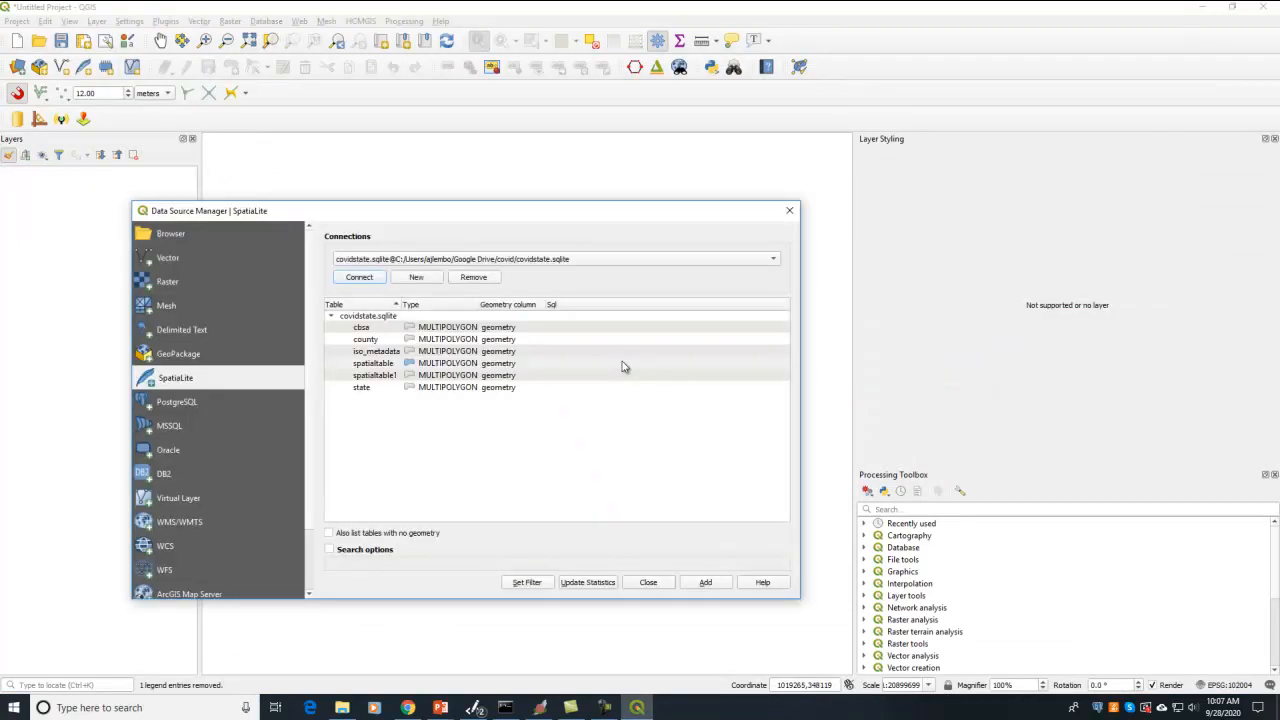
click(359, 277)
click(401, 364)
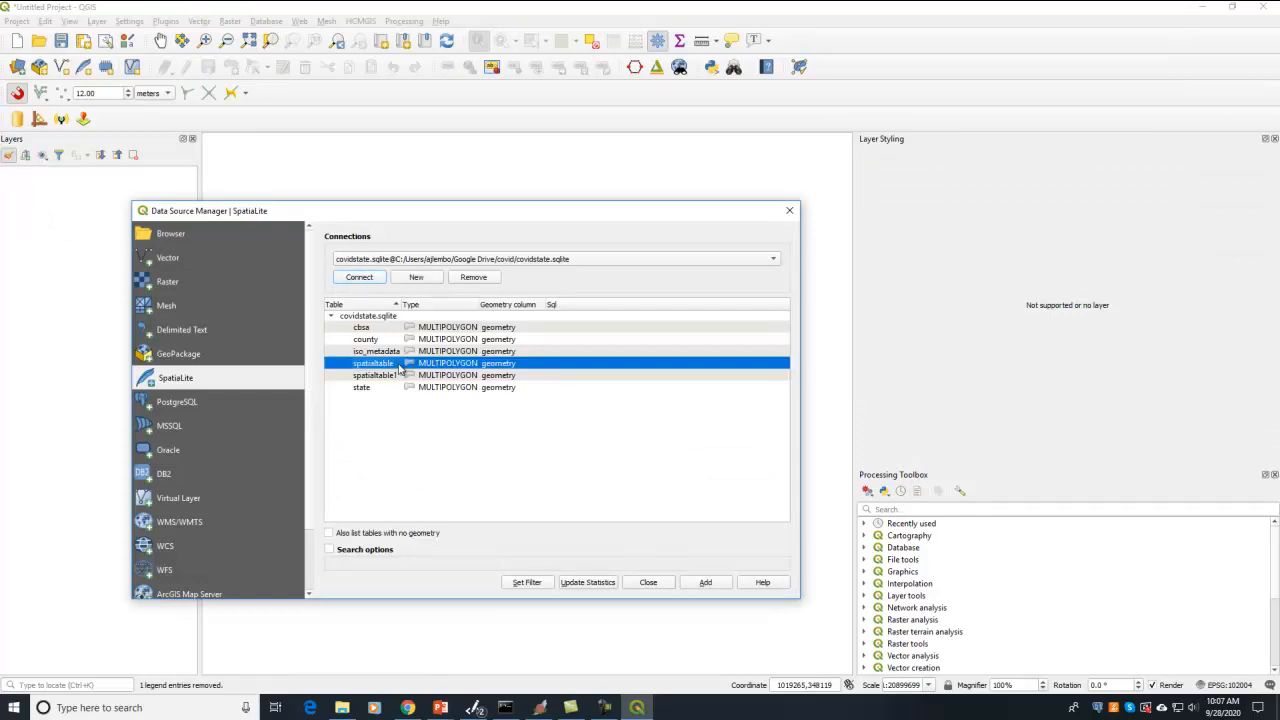
click(697, 583)
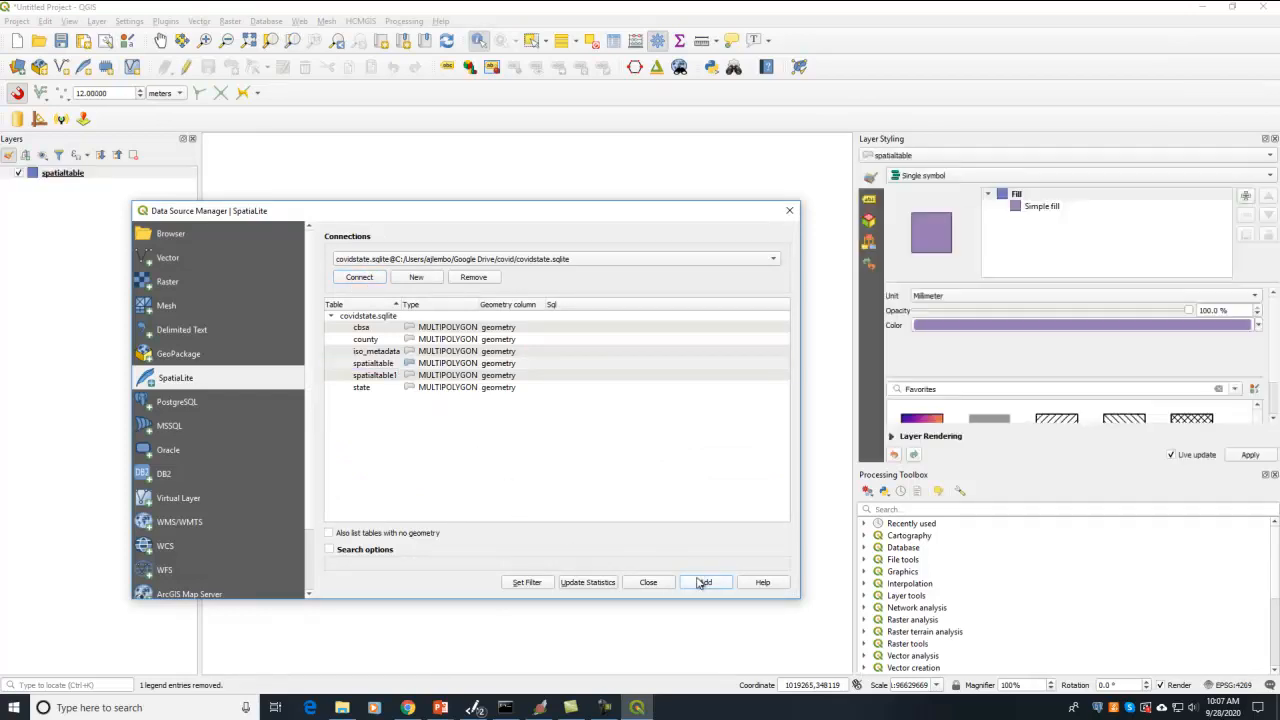
click(658, 584)
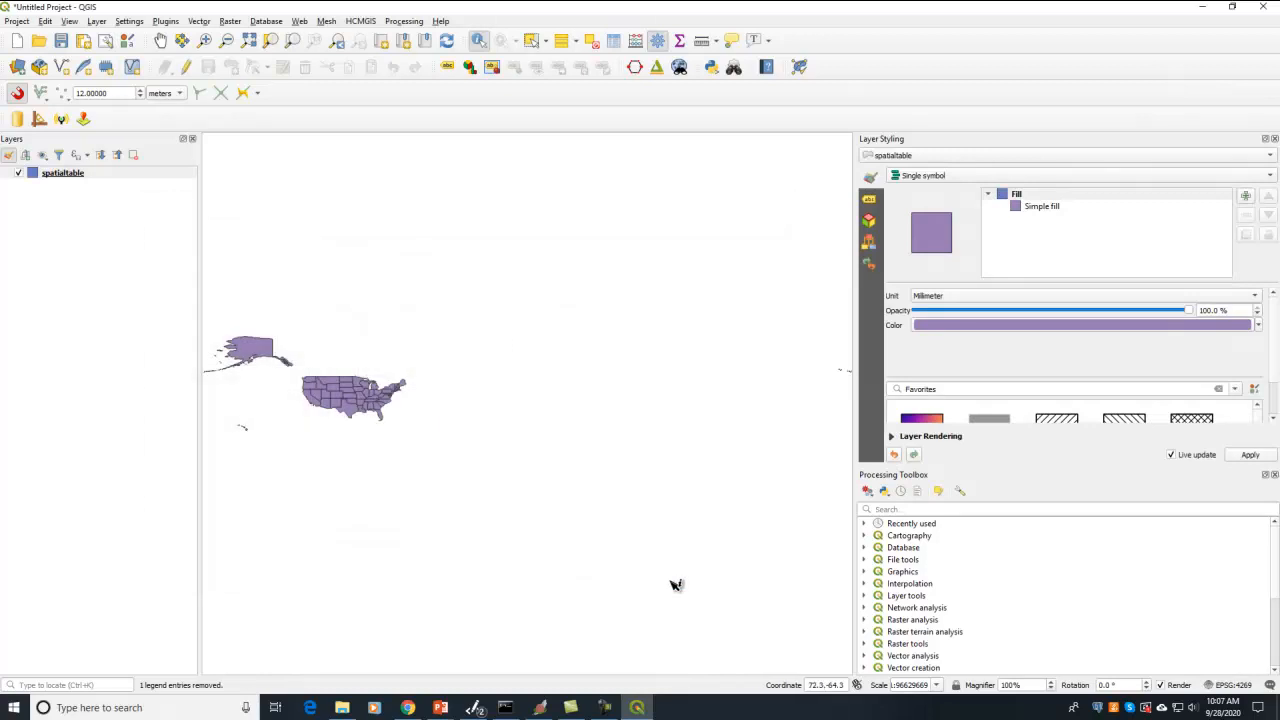
Style the spatialtable layer as Graduated on the deathper100K column, using Quantile (Equal Count) mode, with the contiguous states in view.
click(204, 43)
drag(299, 366, 415, 428)
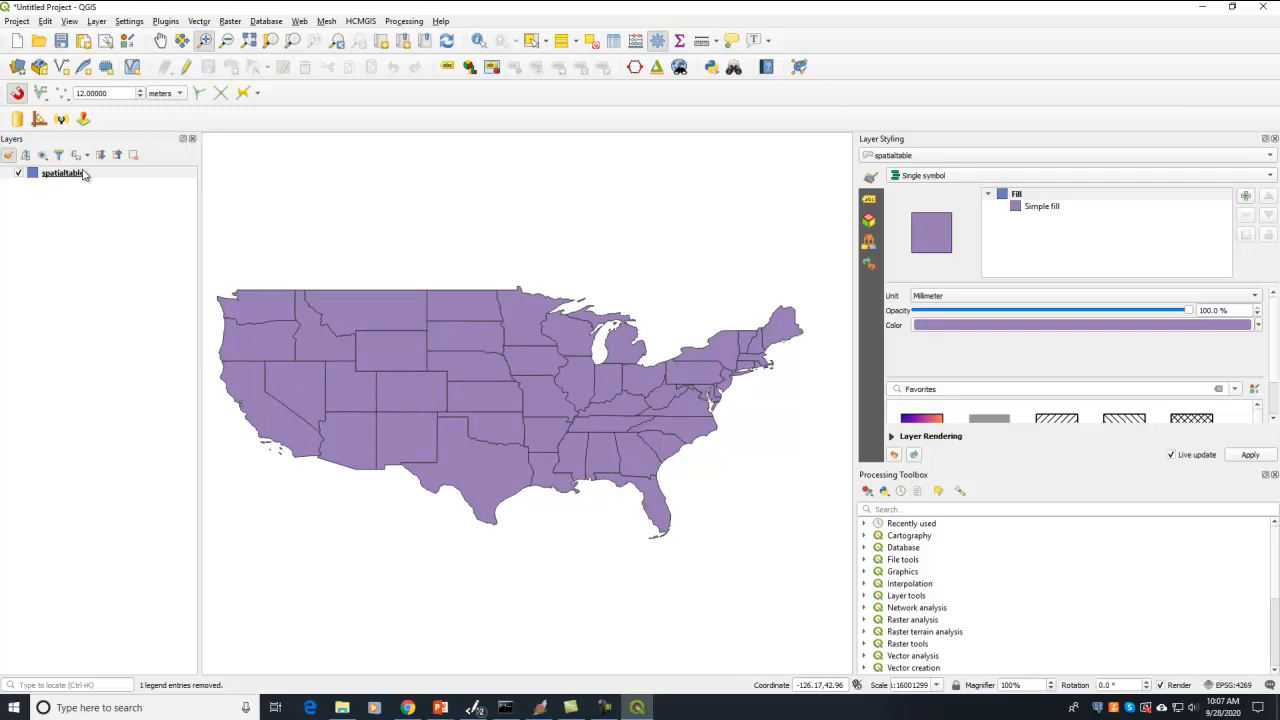
click(9, 156)
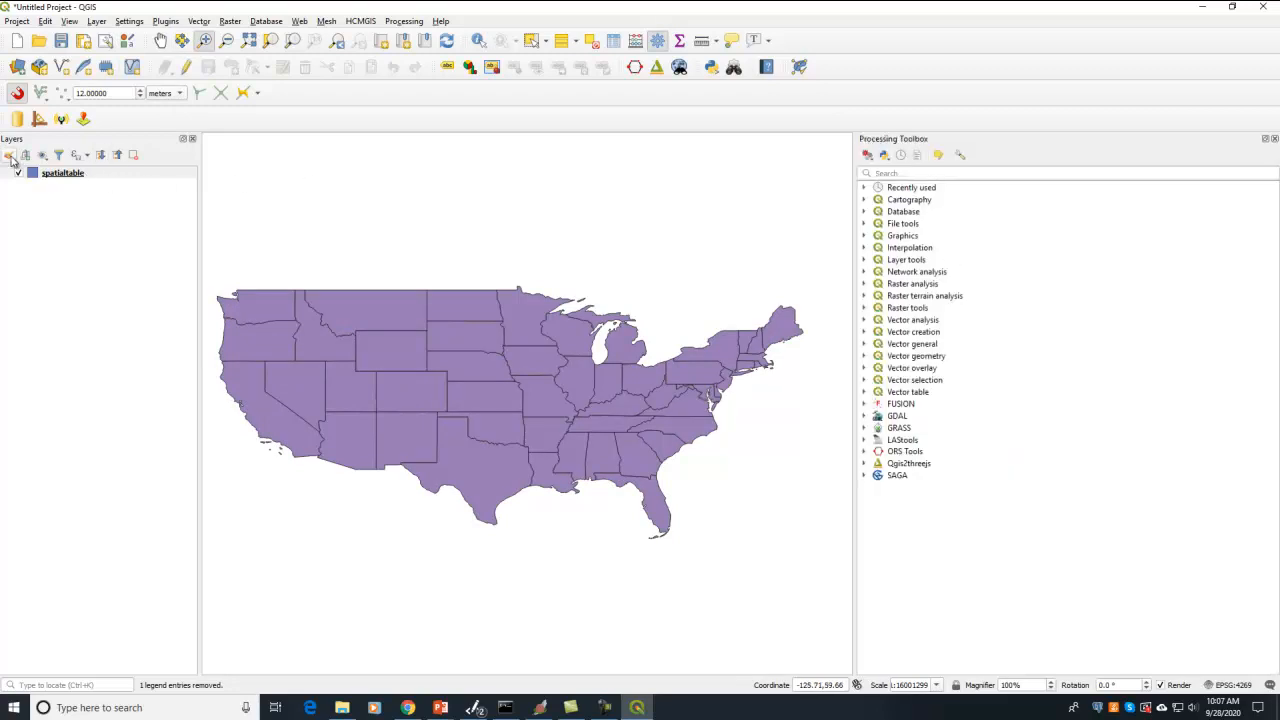
click(9, 156)
click(954, 177)
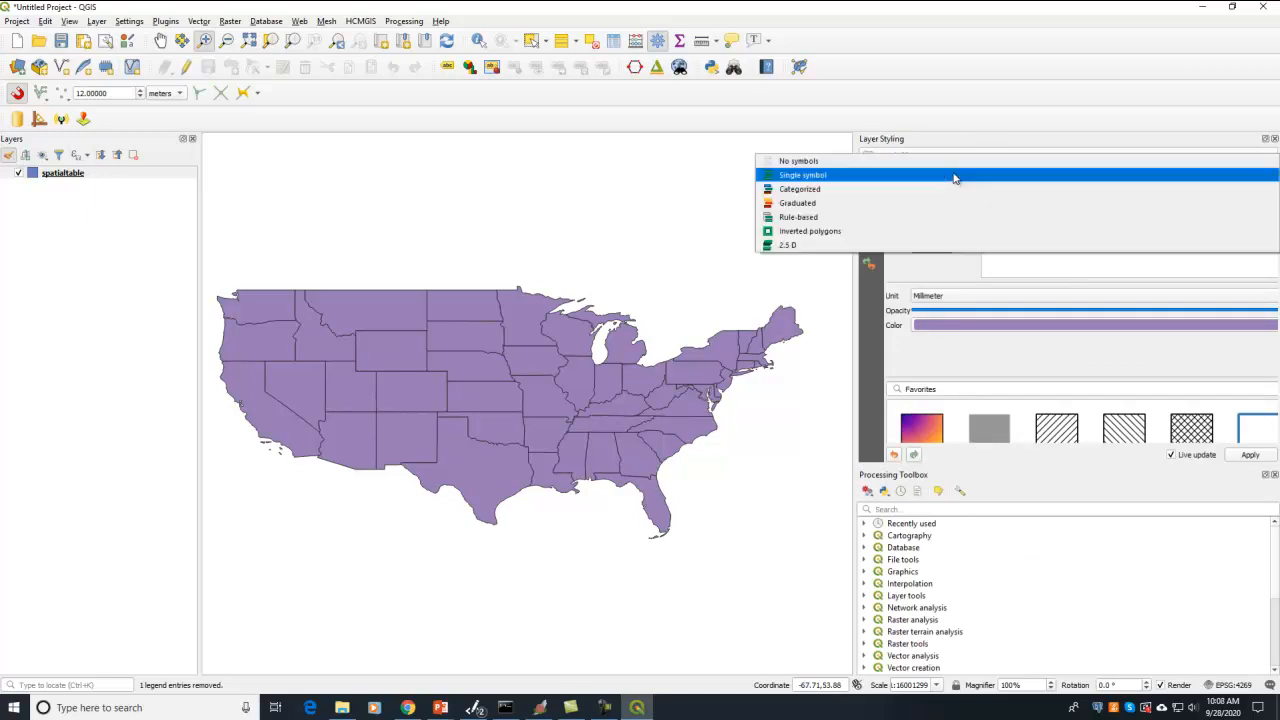
click(927, 206)
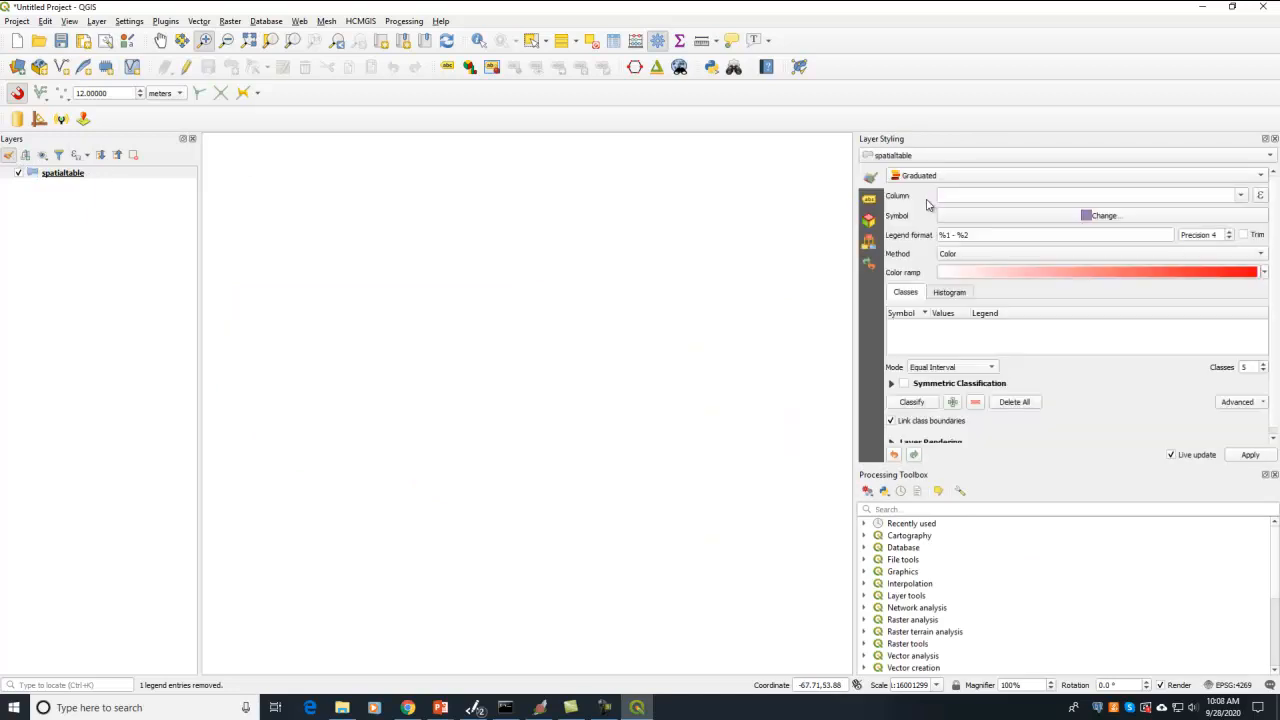
click(1240, 196)
click(1076, 228)
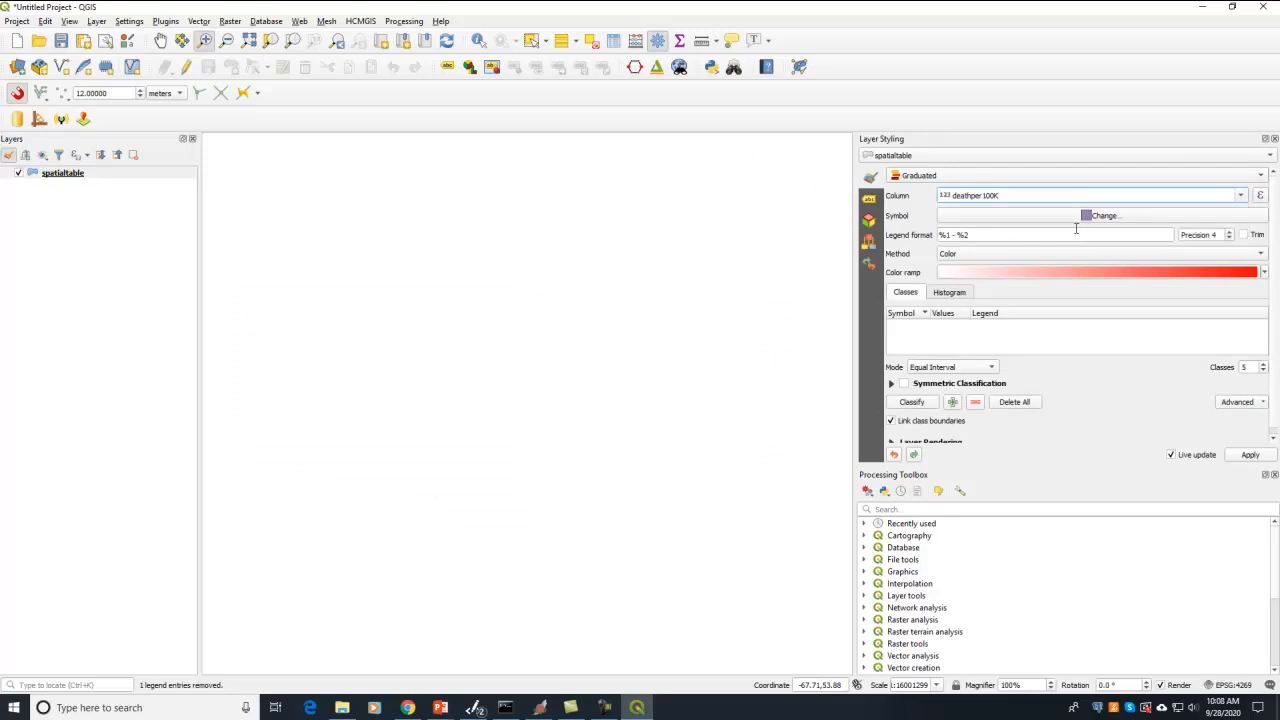
click(929, 369)
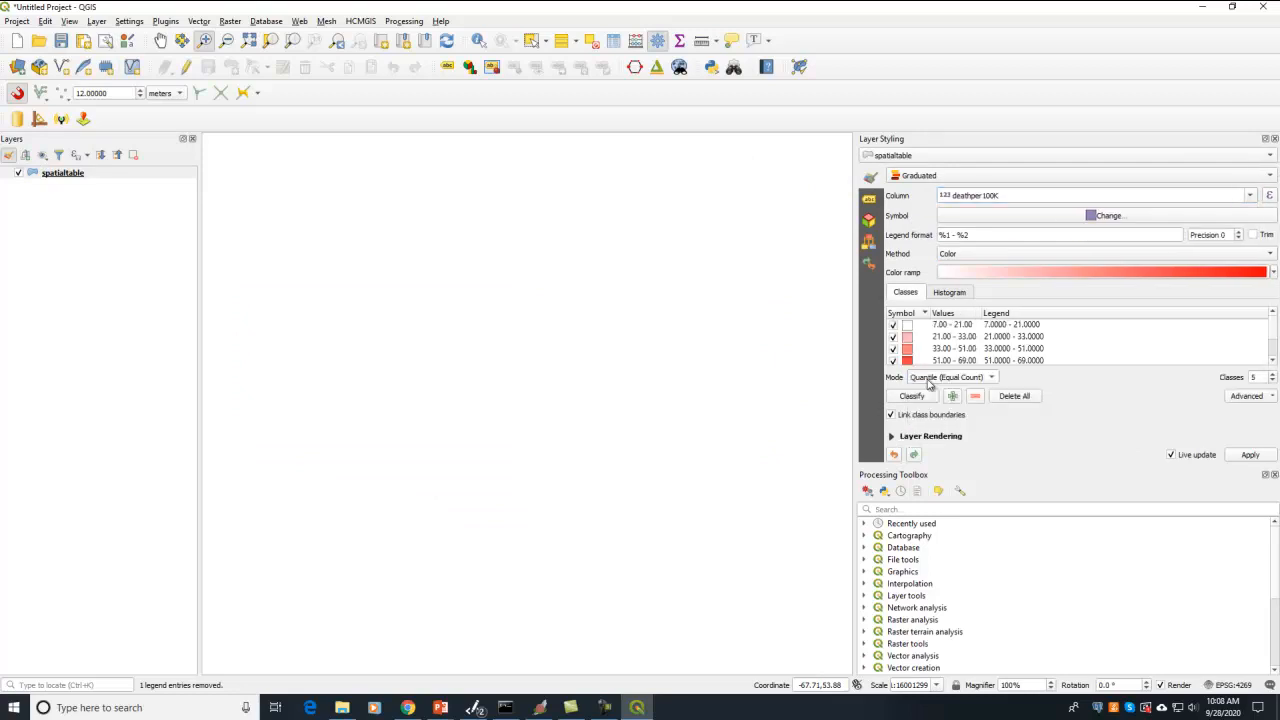
click(931, 383)
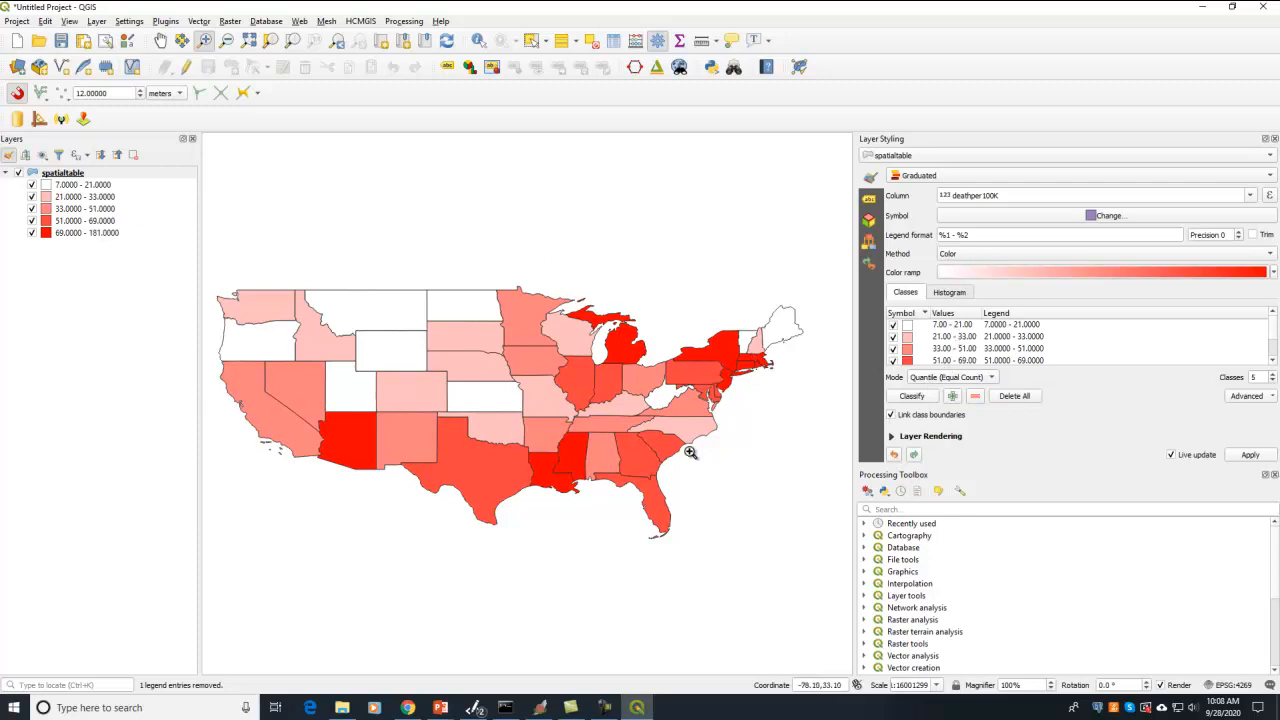
Set the project projection to EPSG:102004 and fit the contiguous United States in the map view.
scroll(626, 381, down, 1)
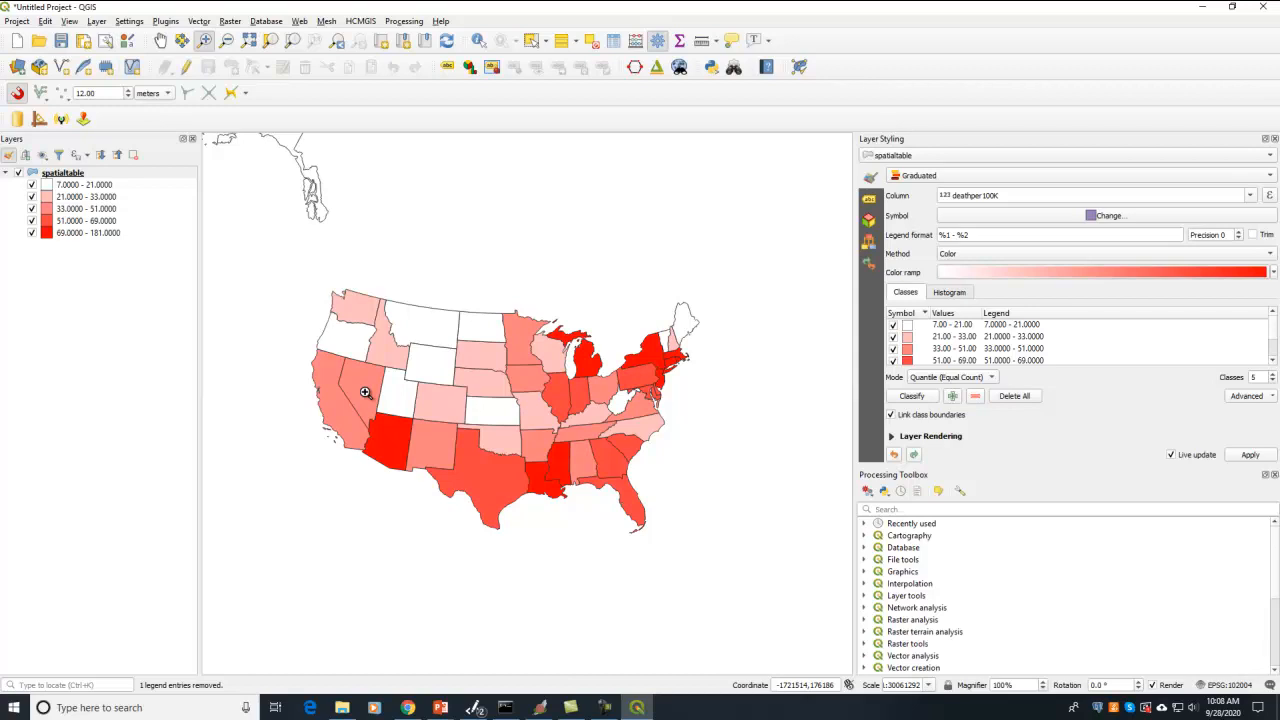
drag(306, 266, 733, 570)
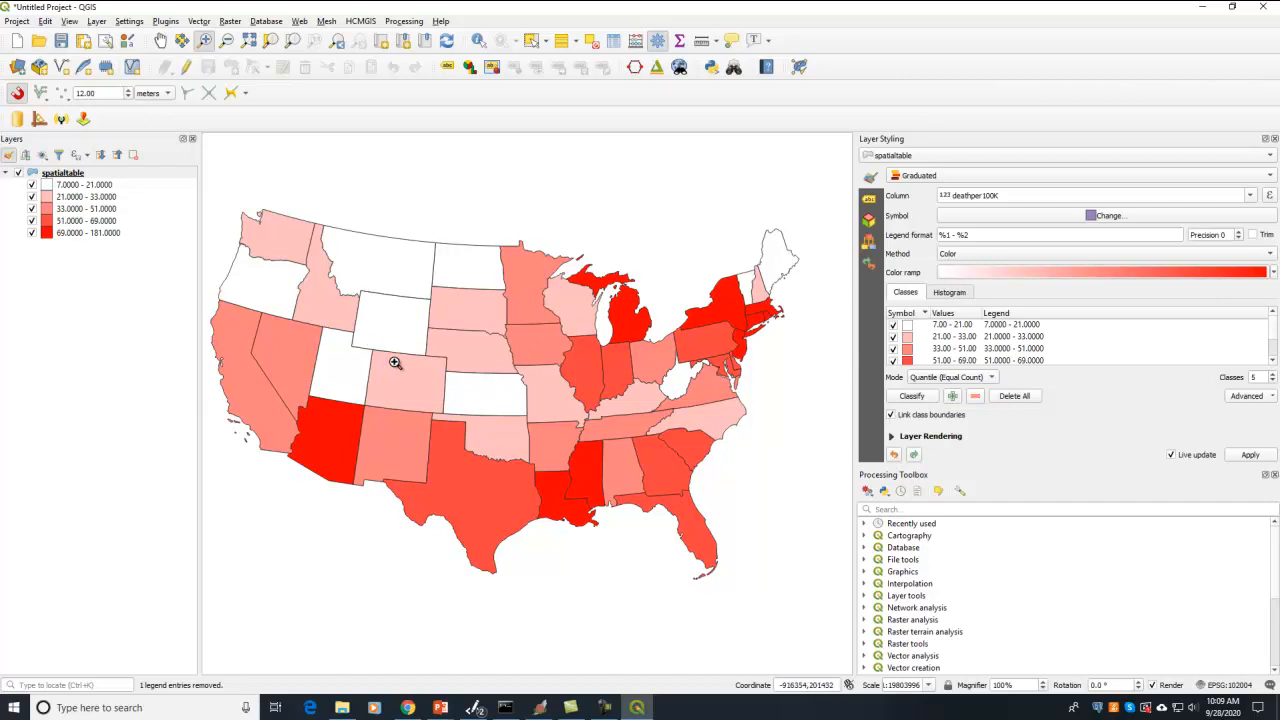
Switch to spatialite_gui to review the deathper100K query, and to Code Writer to review sqlite_spatial_examples.sql.
key(alt+Tab)
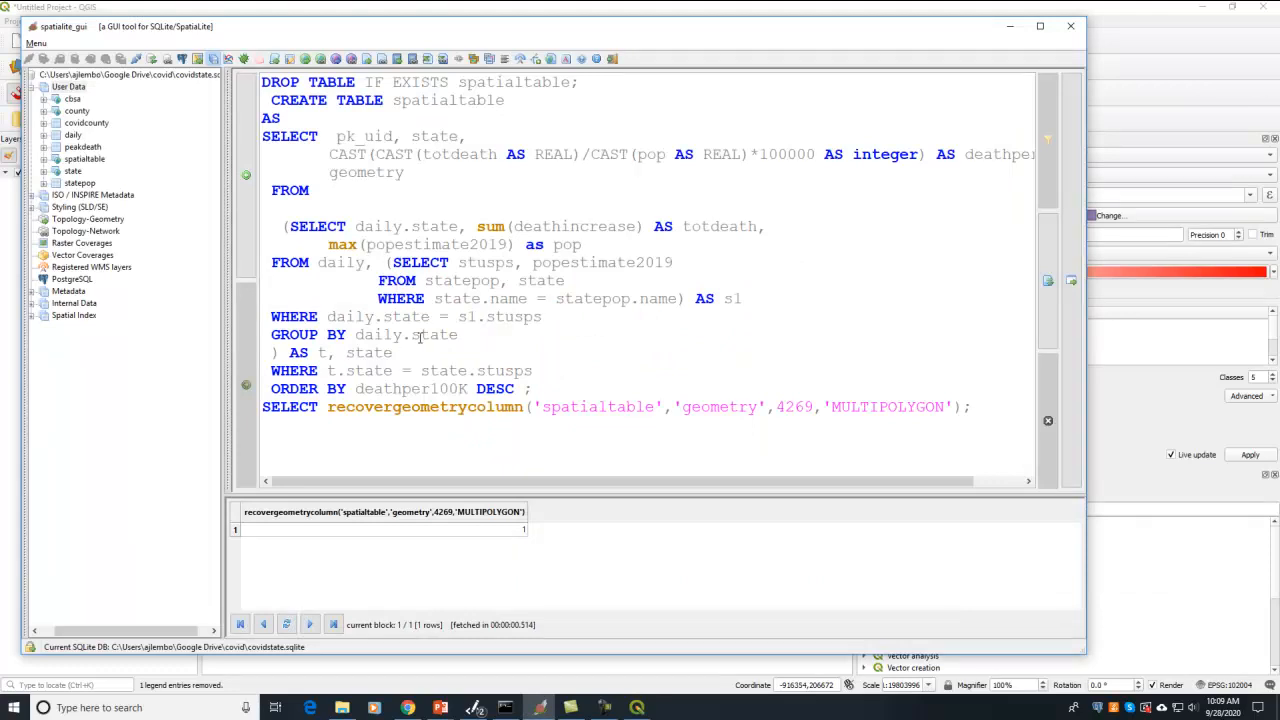
click(757, 298)
click(374, 16)
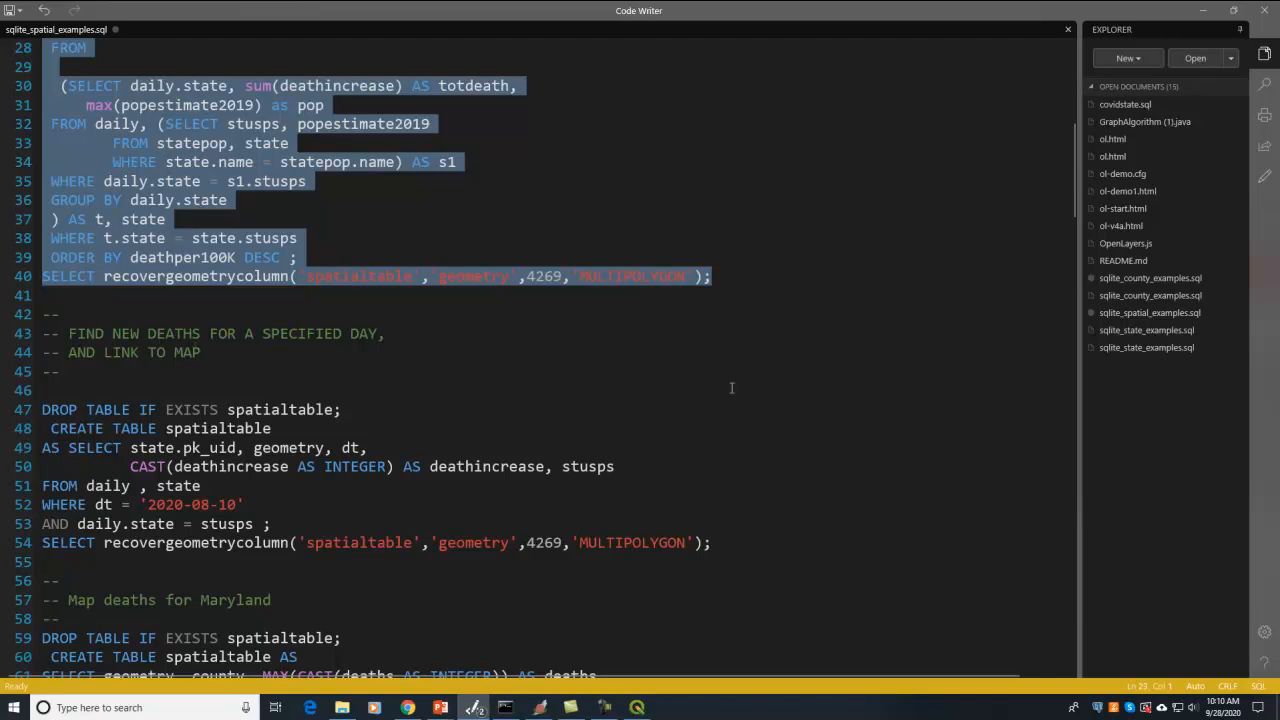
Switch to QGIS and examine the deaths-per-100K shading of the northeastern and mid-Atlantic states up close.
key(alt+Tab)
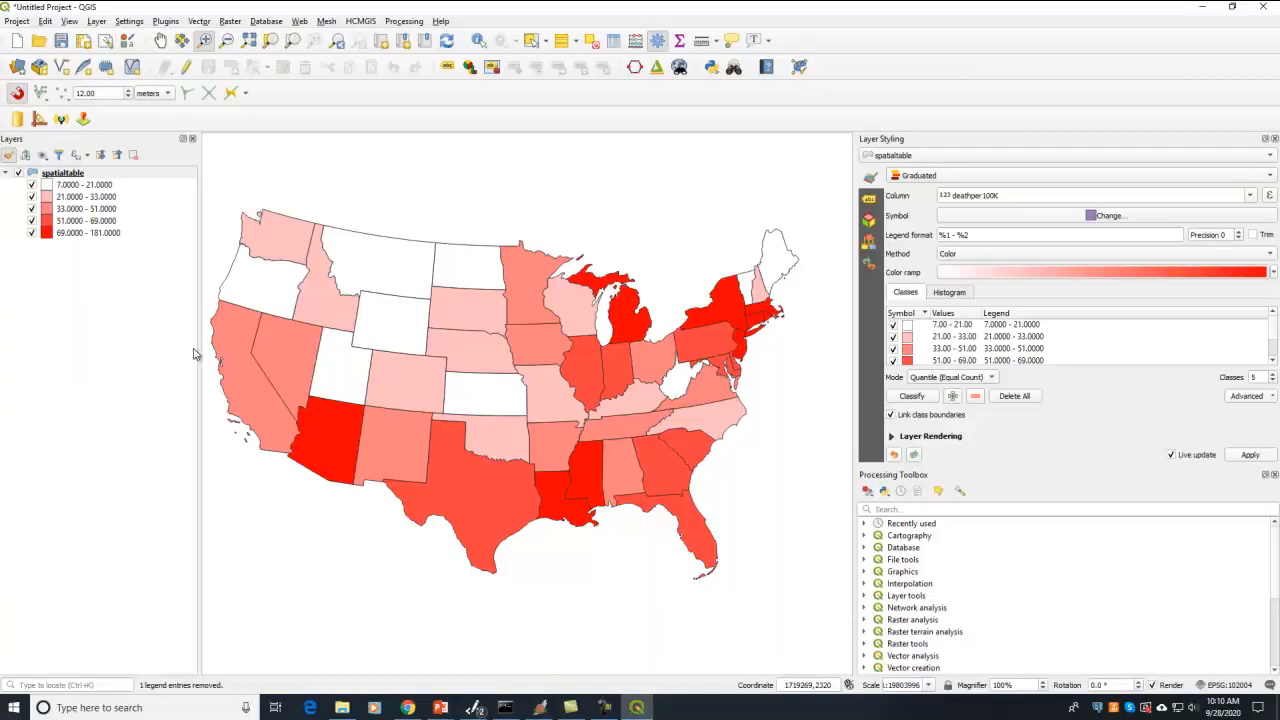
scroll(632, 368, up, 1)
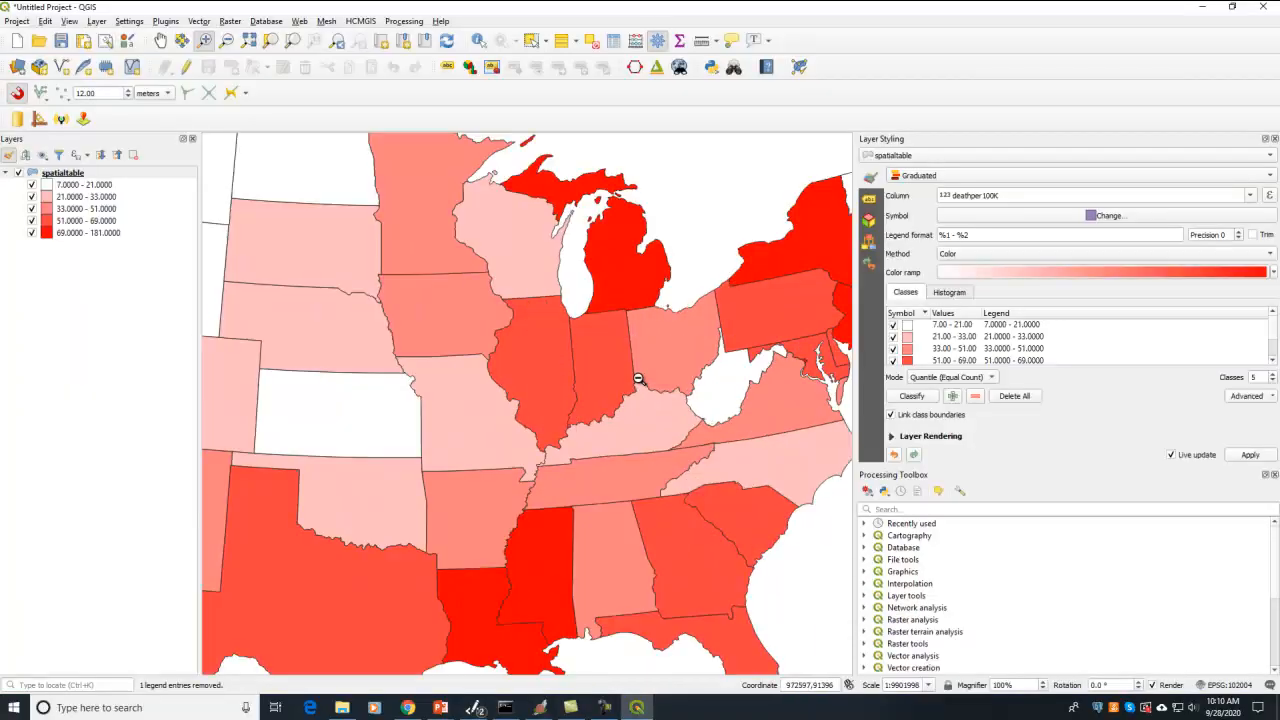
click(161, 43)
drag(648, 347, 349, 443)
scroll(581, 446, up, 1)
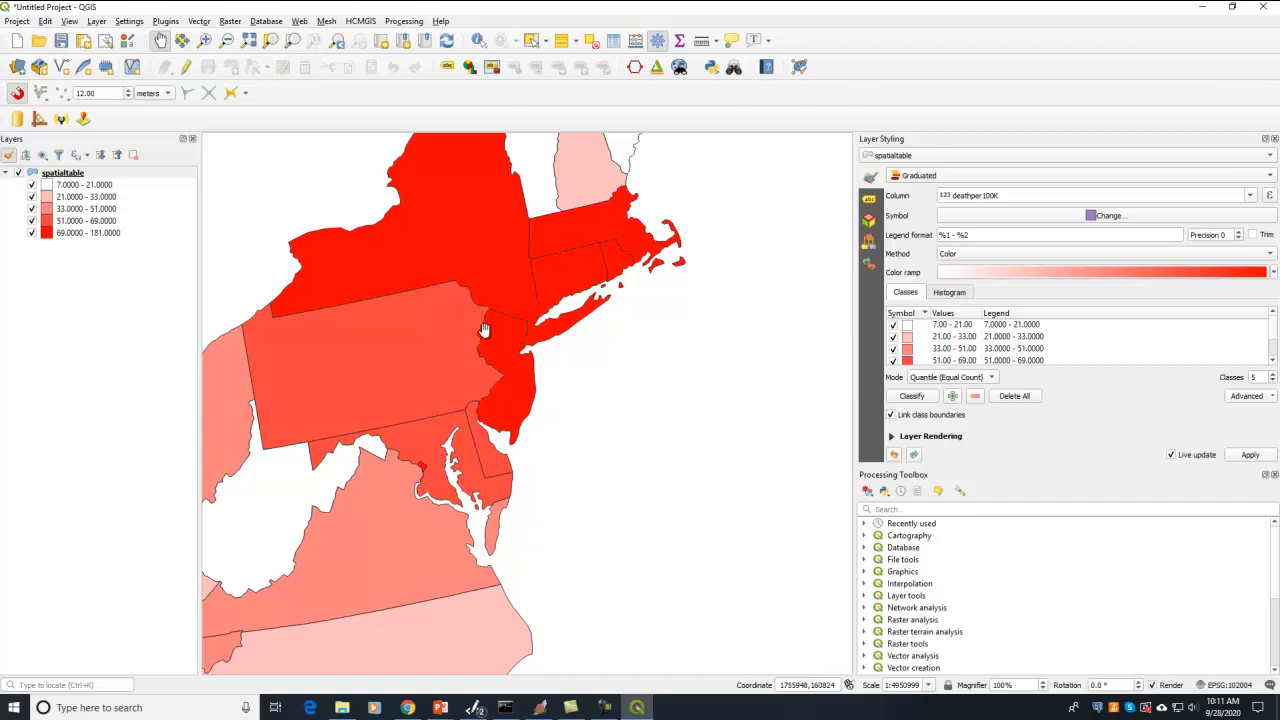
Switch to the browser and look through the GIS courses on the gisadvisor.com Online Courses page.
key(alt+Tab)
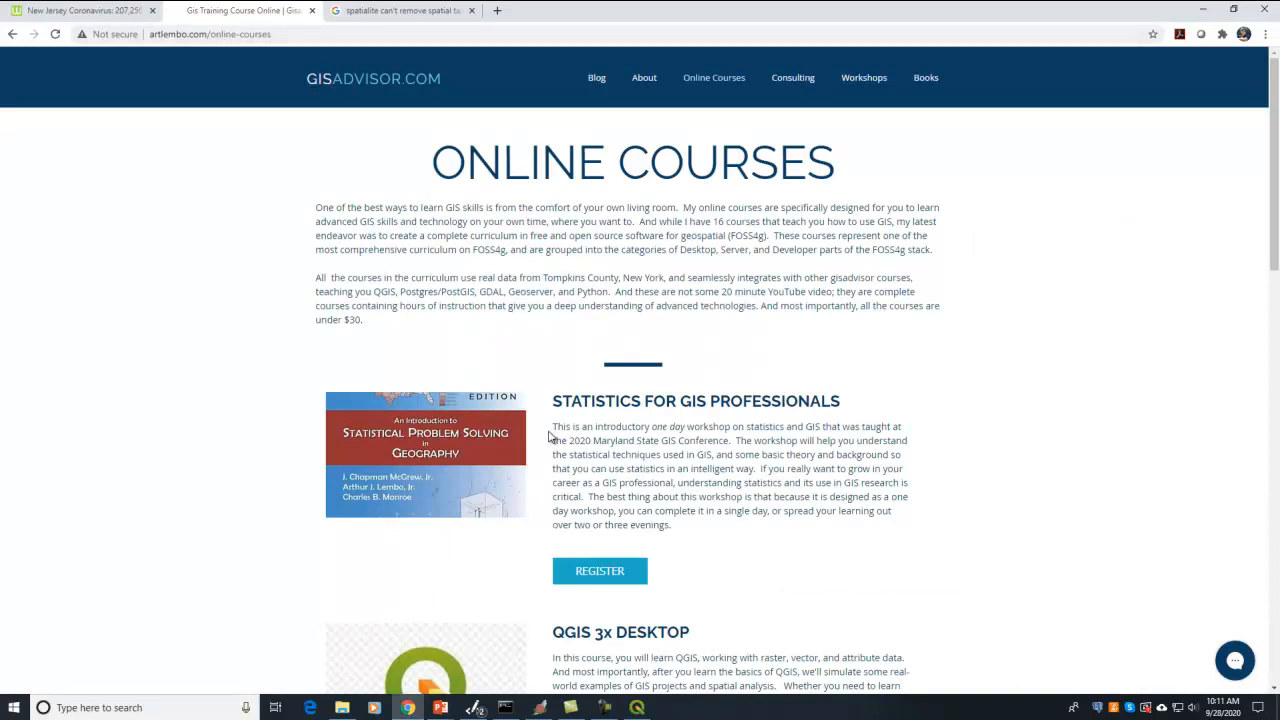
scroll(491, 432, down, 1)
scroll(474, 434, down, 1)
scroll(416, 463, down, 4)
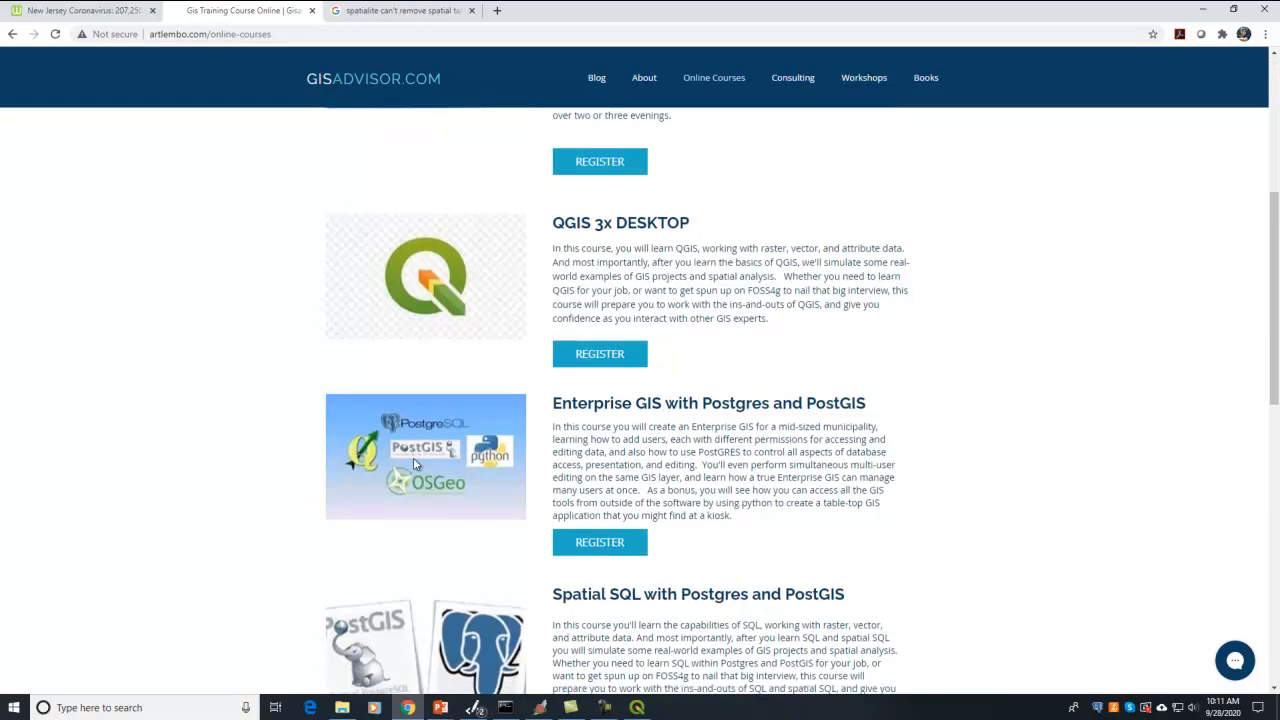